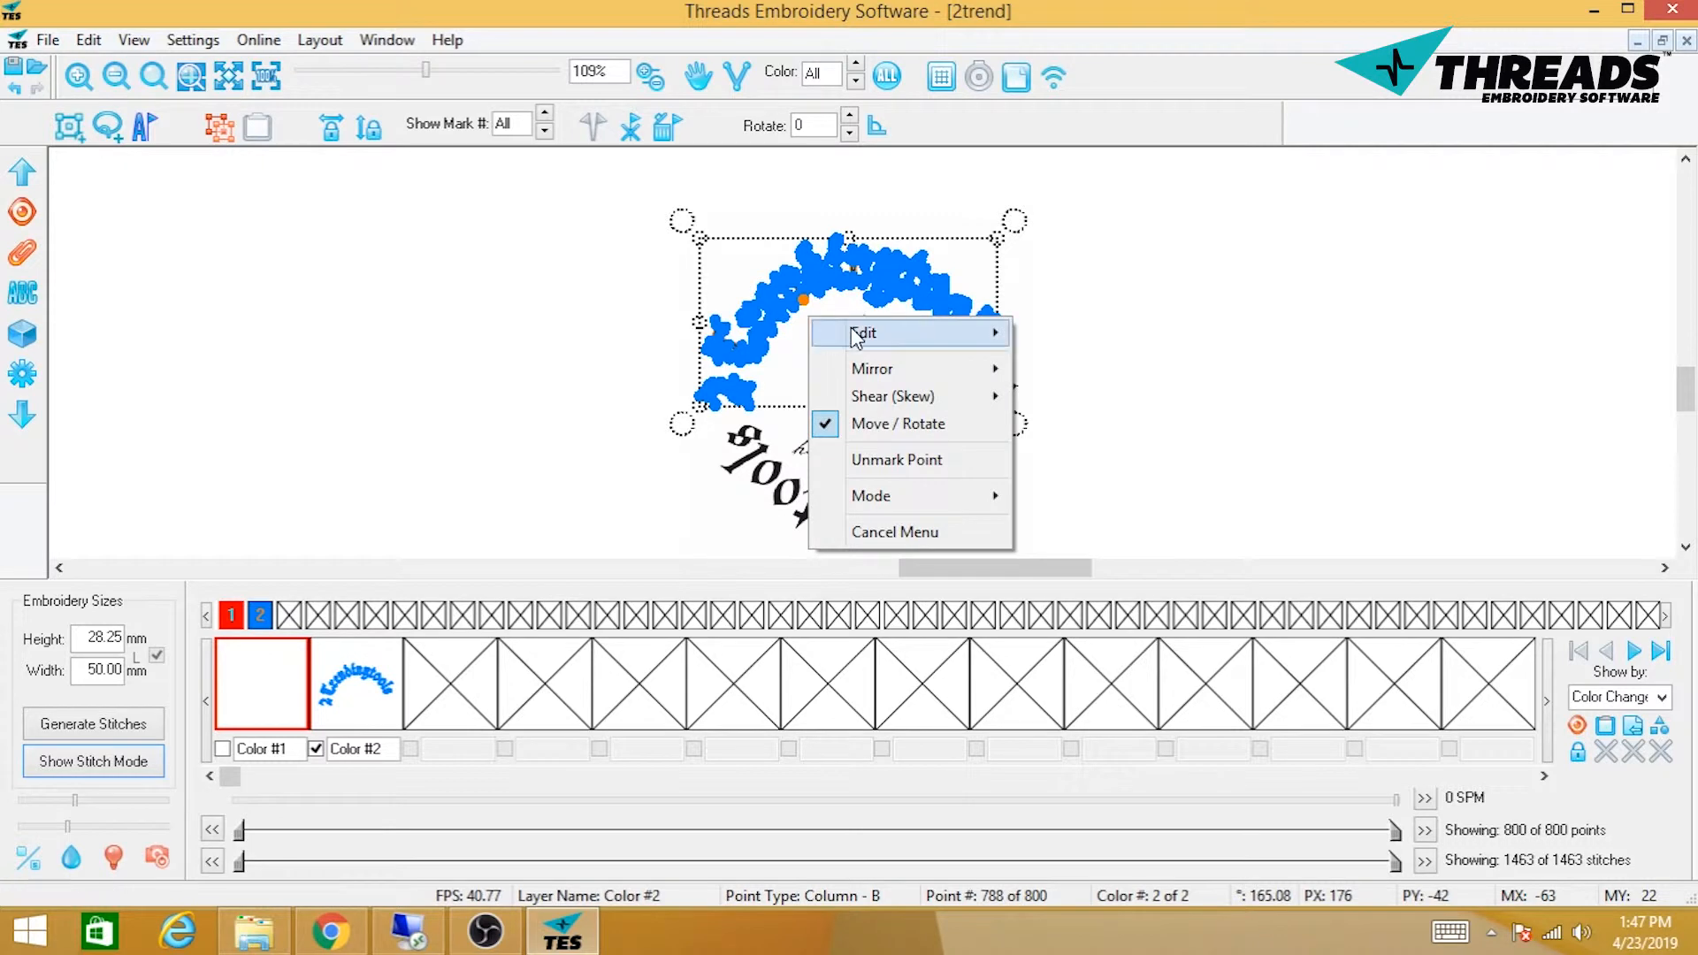
# - Duplicate the marked upper arched lettering, flip it vertically and horizontally, place it over the artwork's lower arc, and clear the marks
pyautogui.moveTo(869, 331)
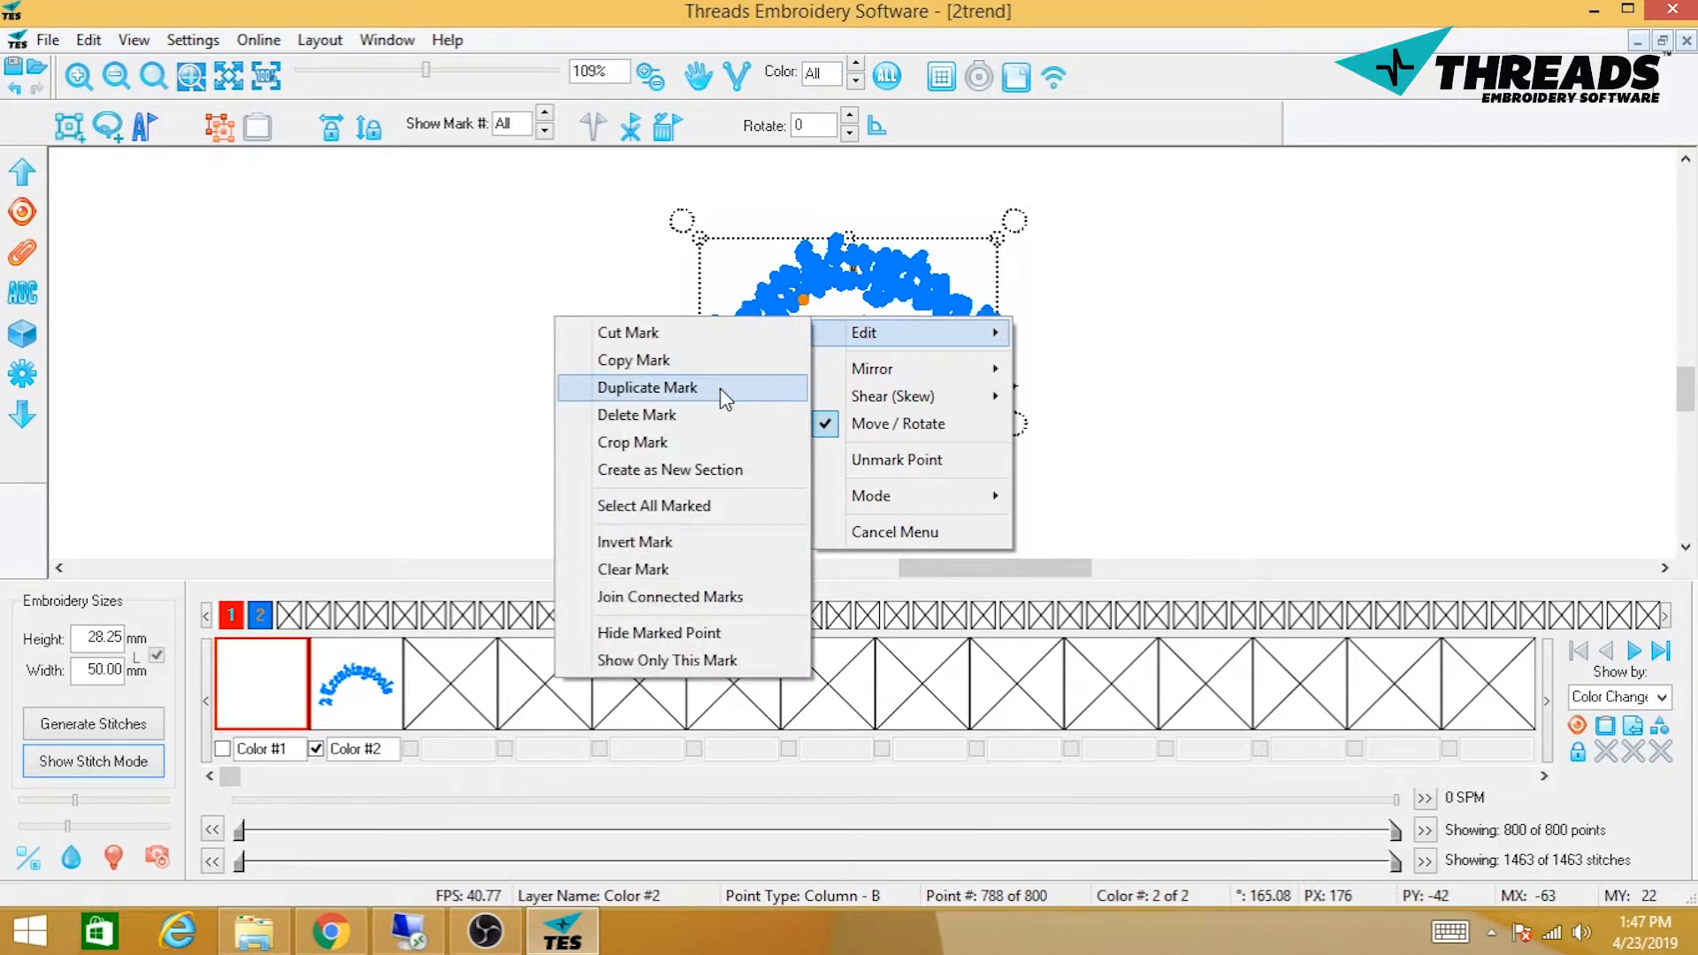
pyautogui.click(648, 387)
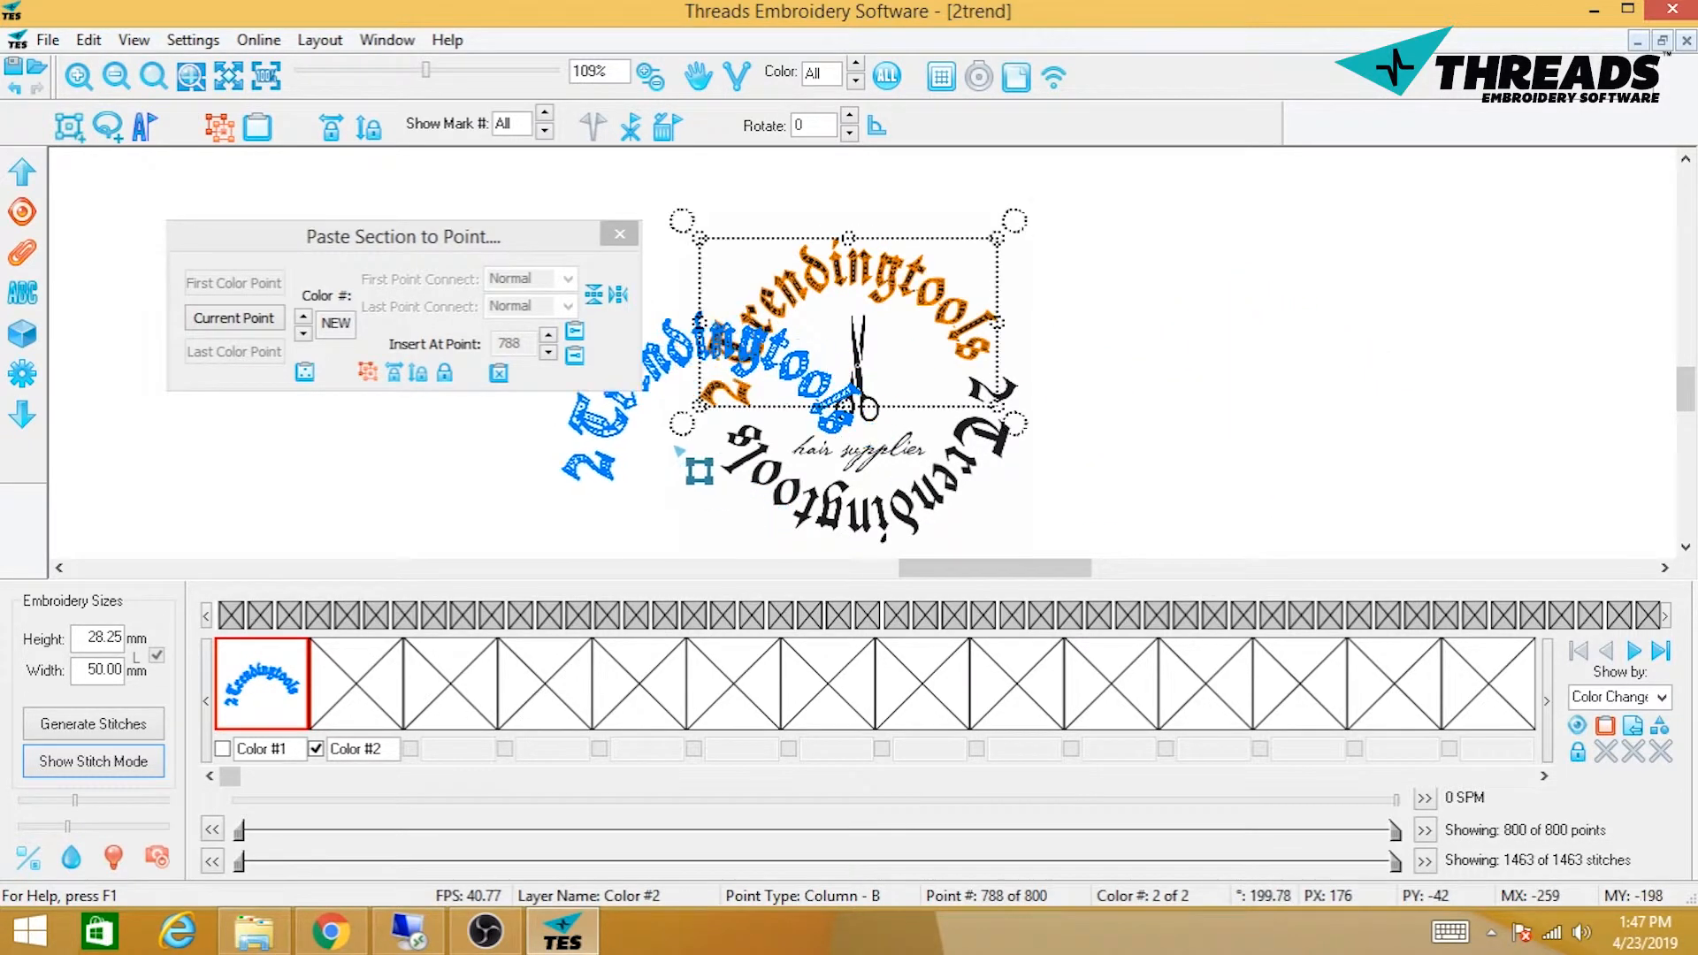
pyautogui.click(595, 296)
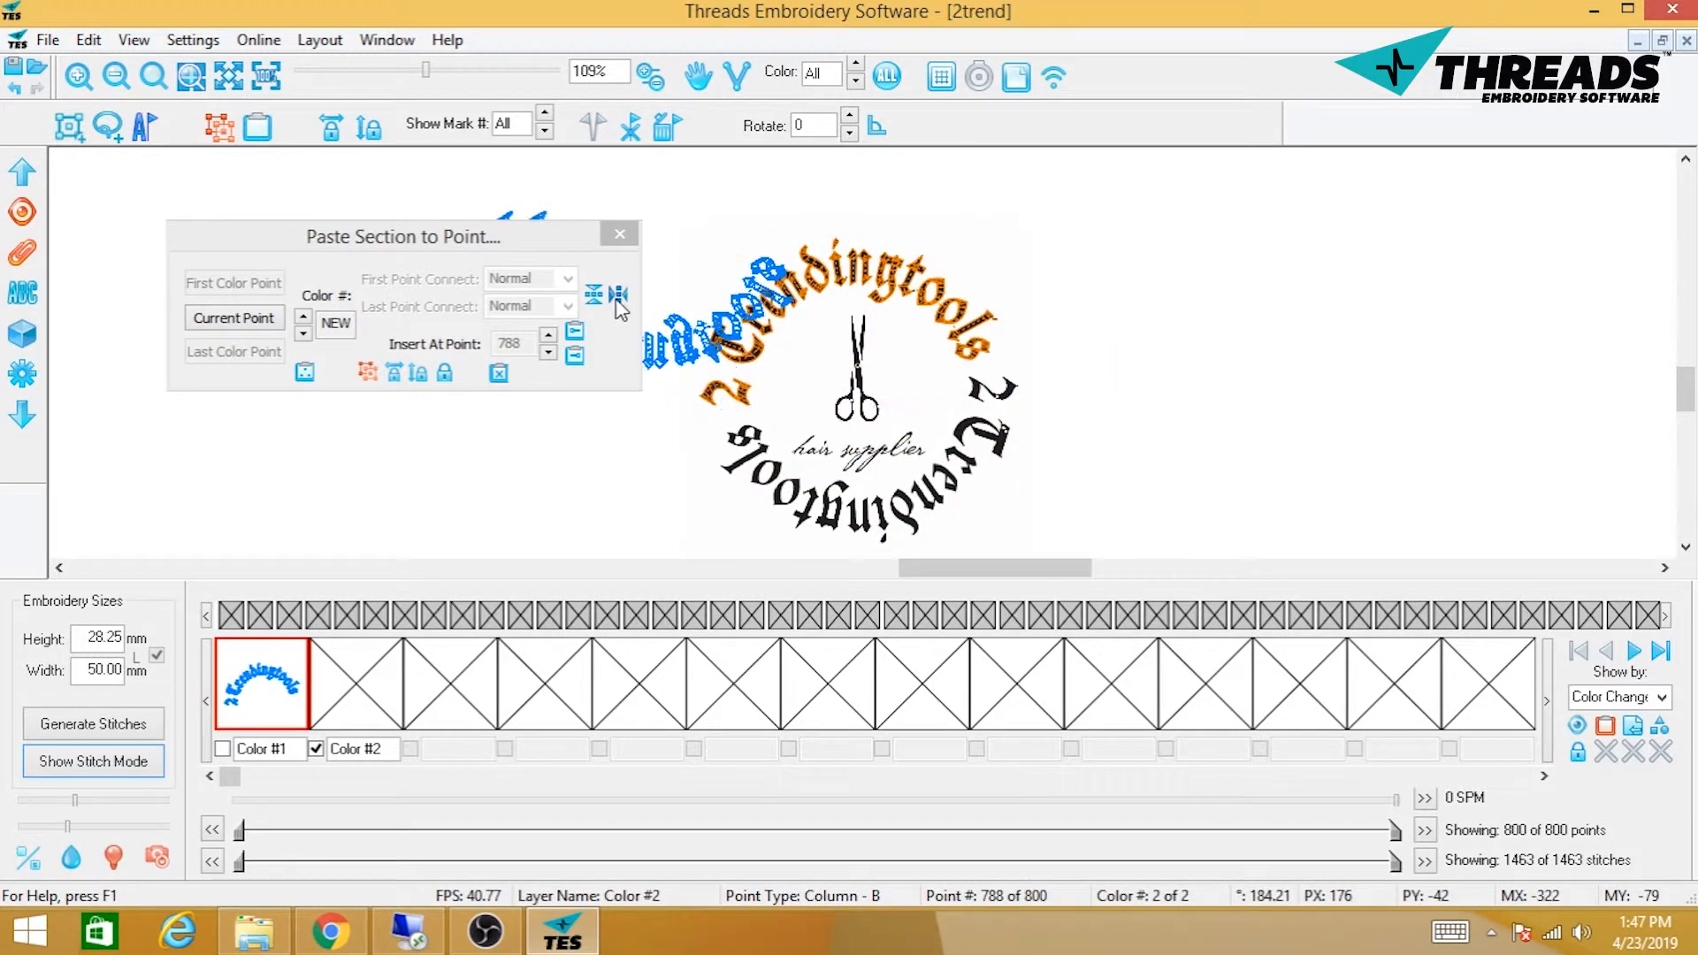
pyautogui.click(618, 295)
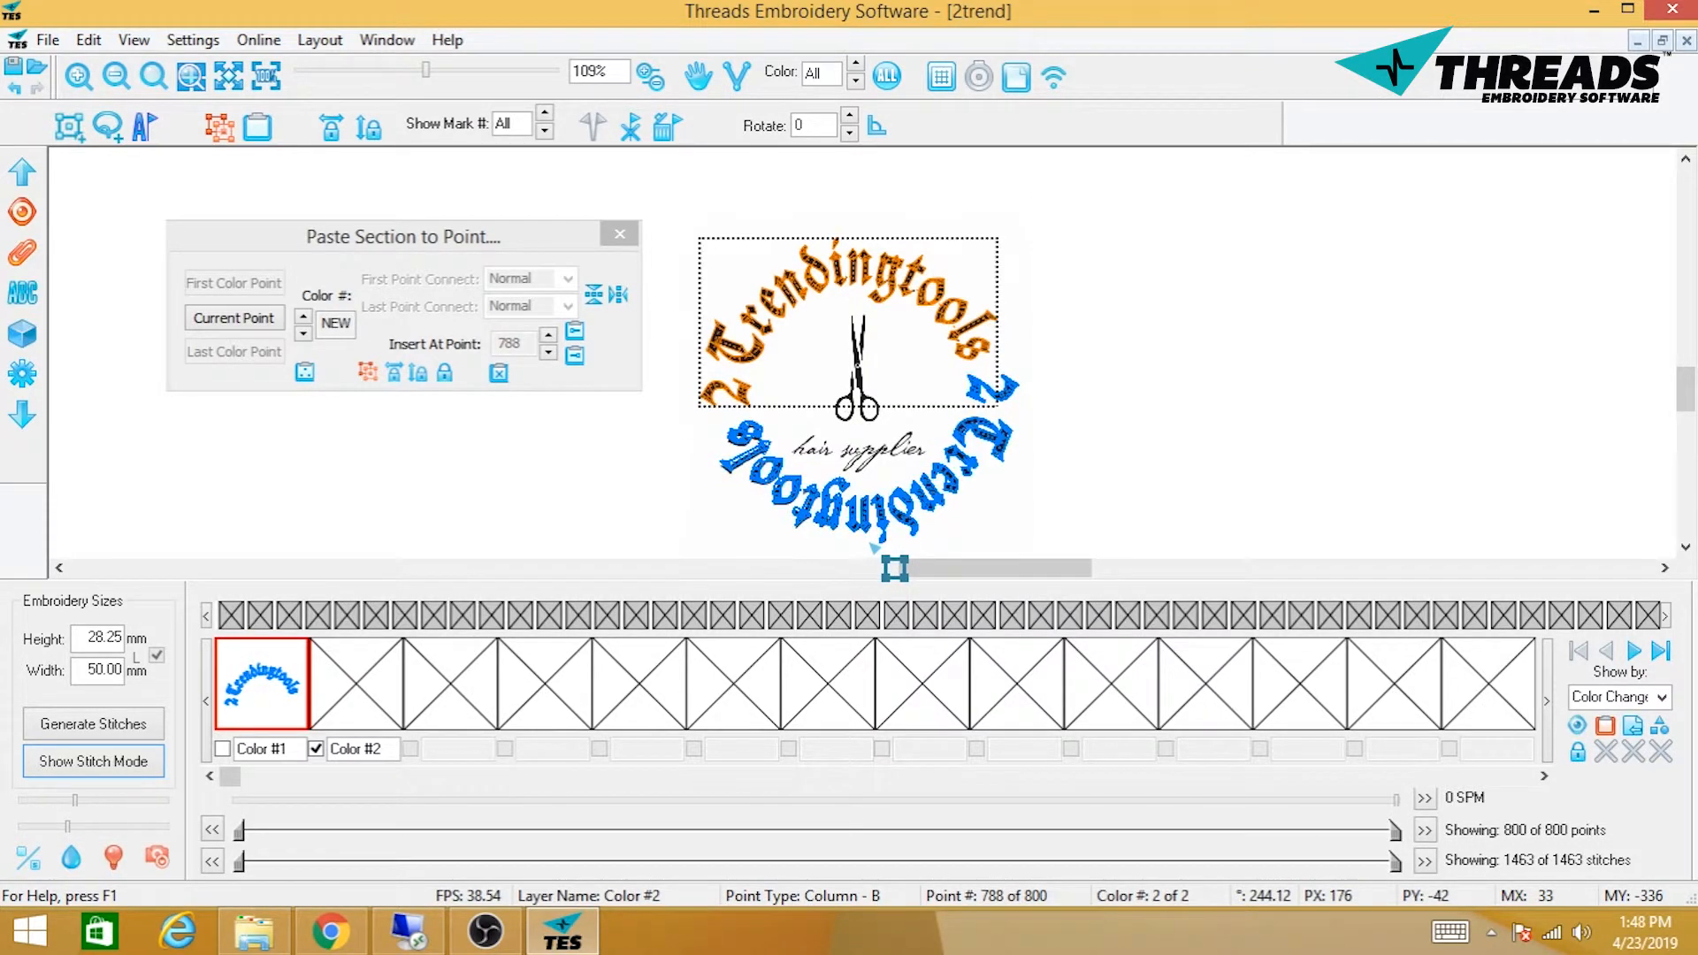
pyautogui.click(874, 547)
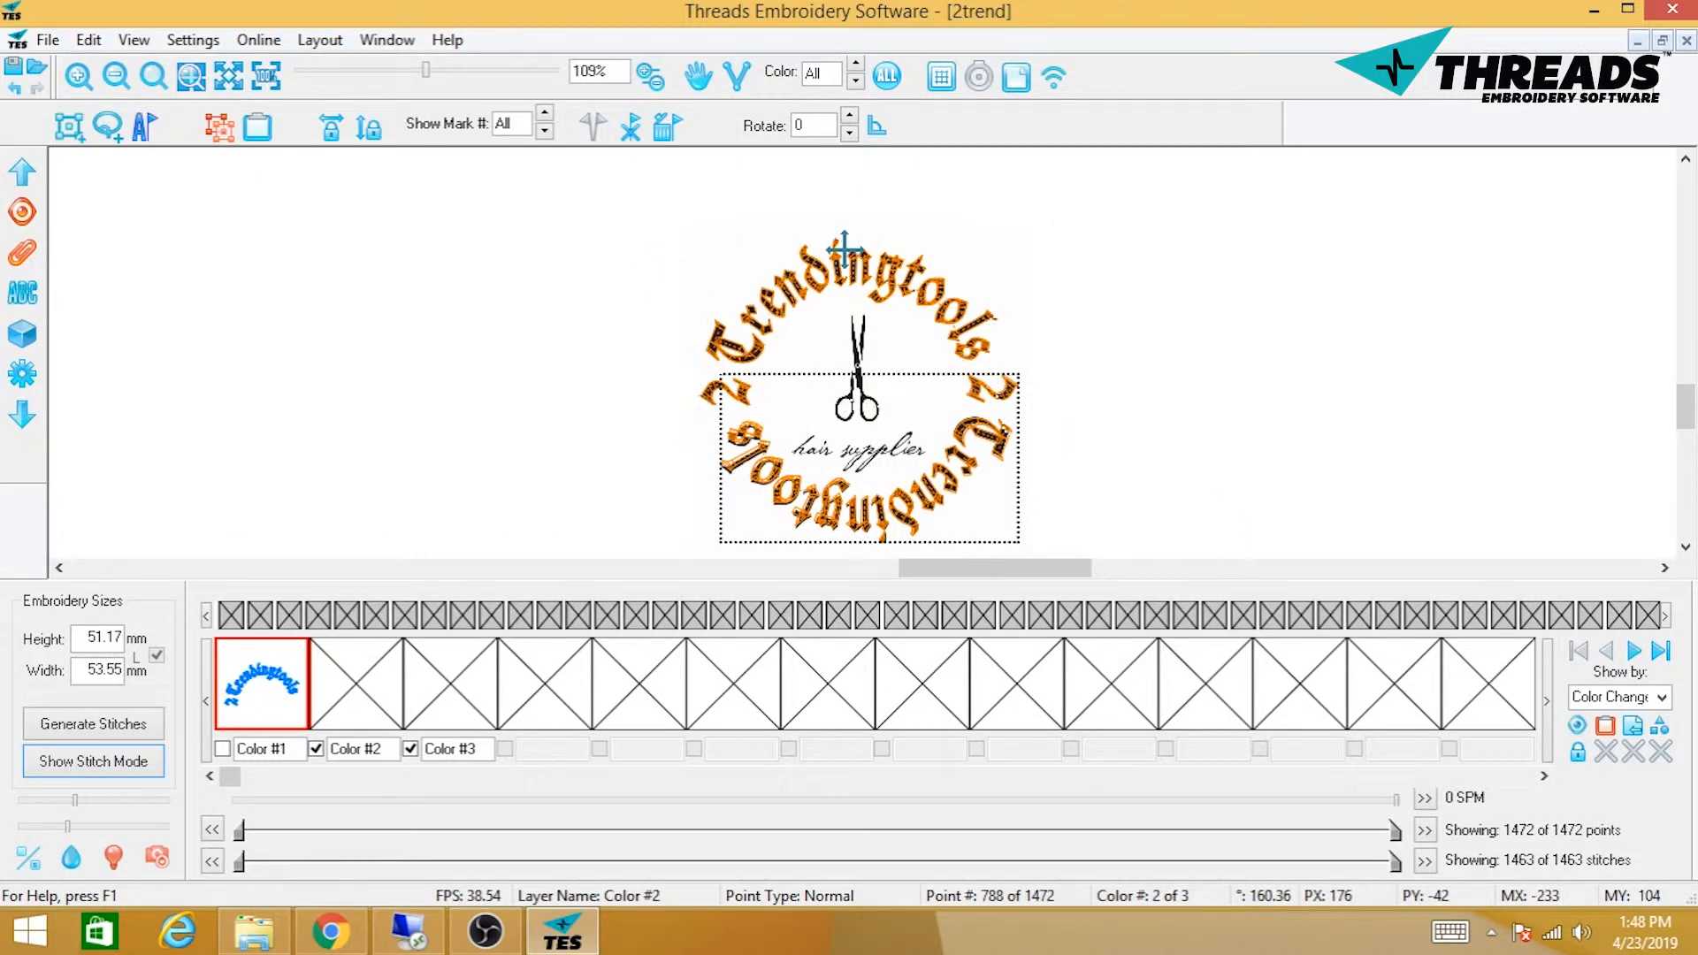
pyautogui.click(665, 128)
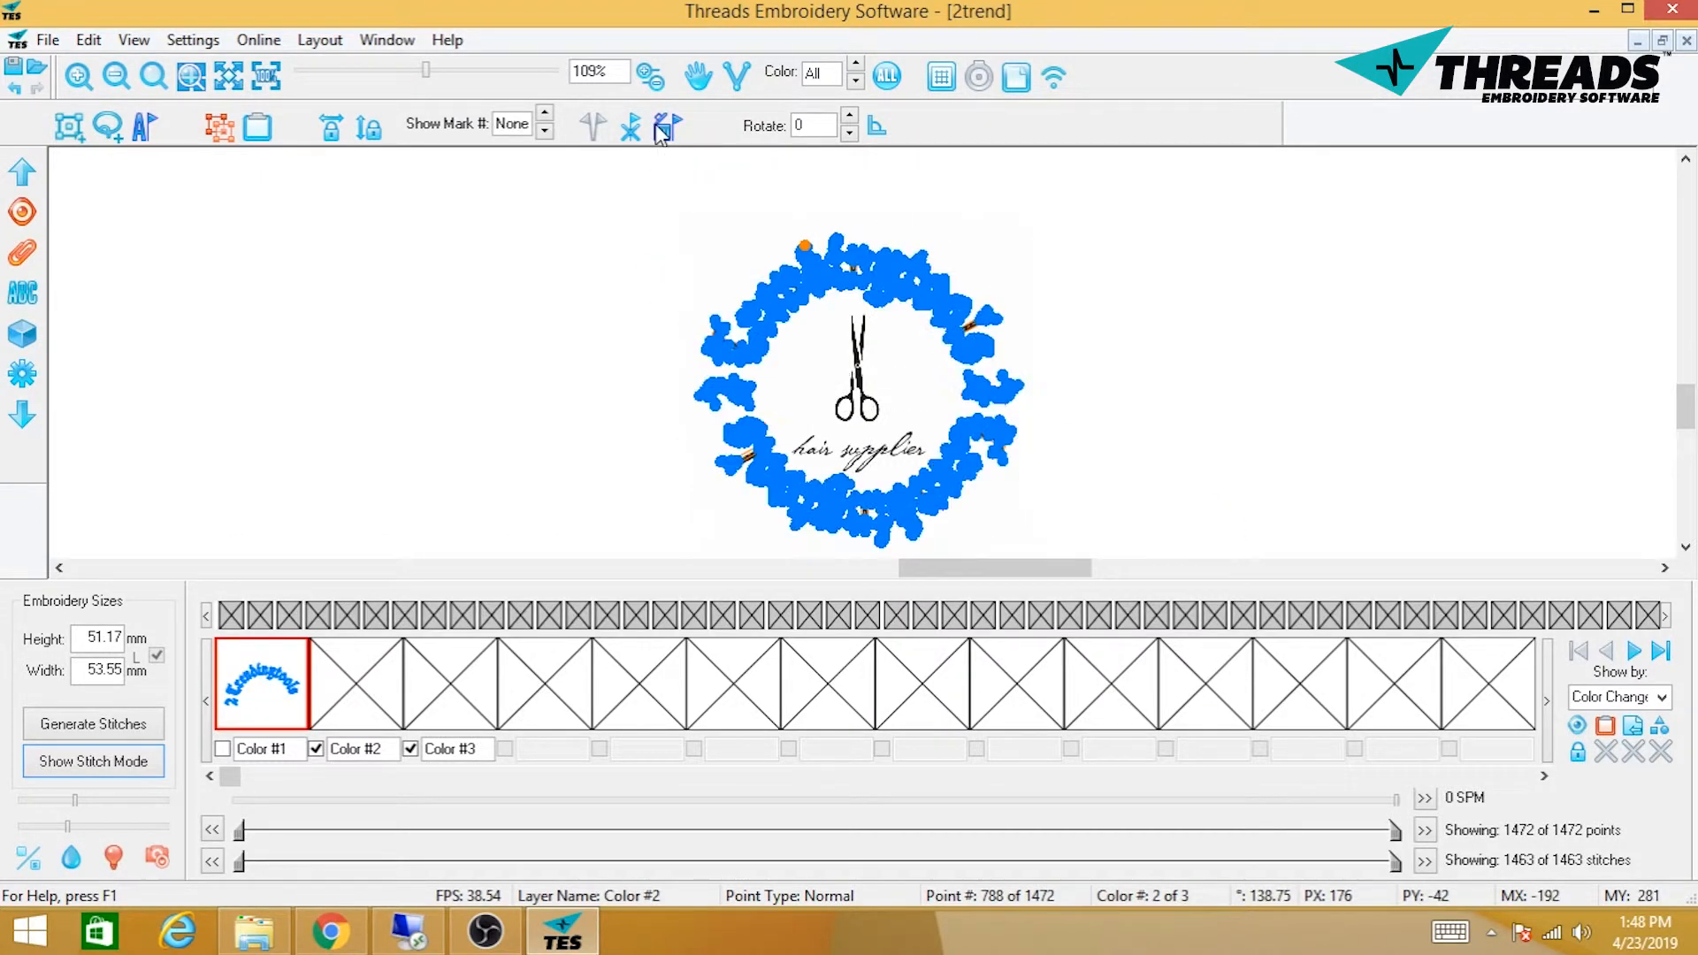
pyautogui.click(216, 130)
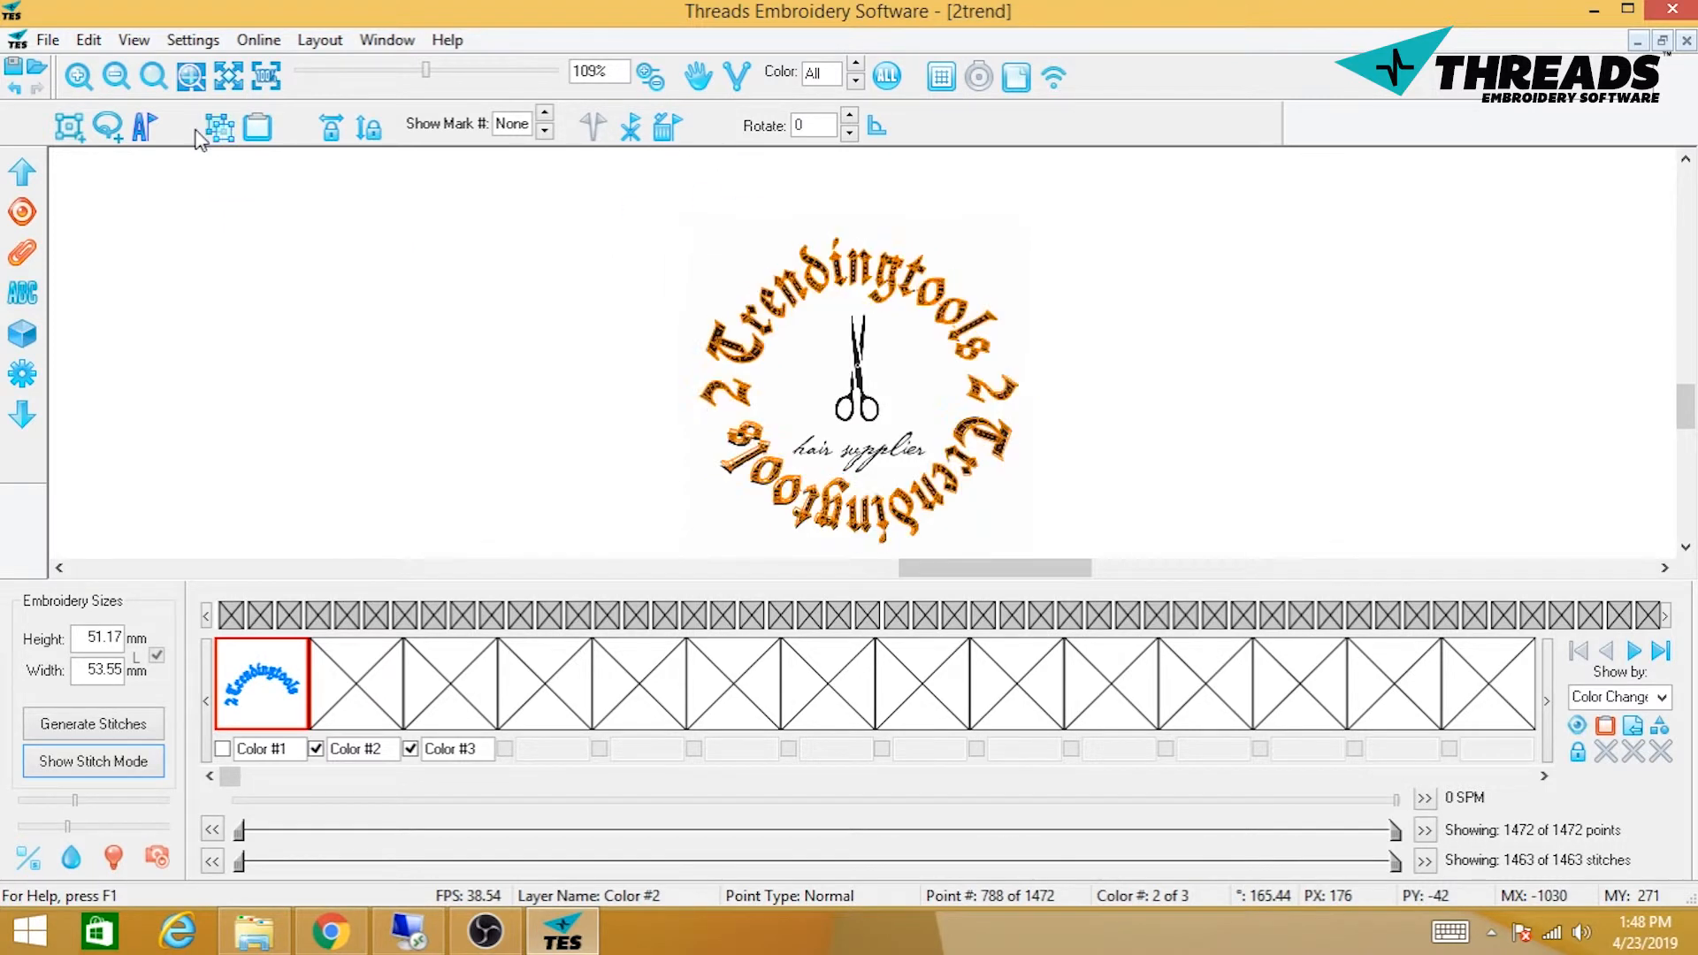
pyautogui.click(25, 257)
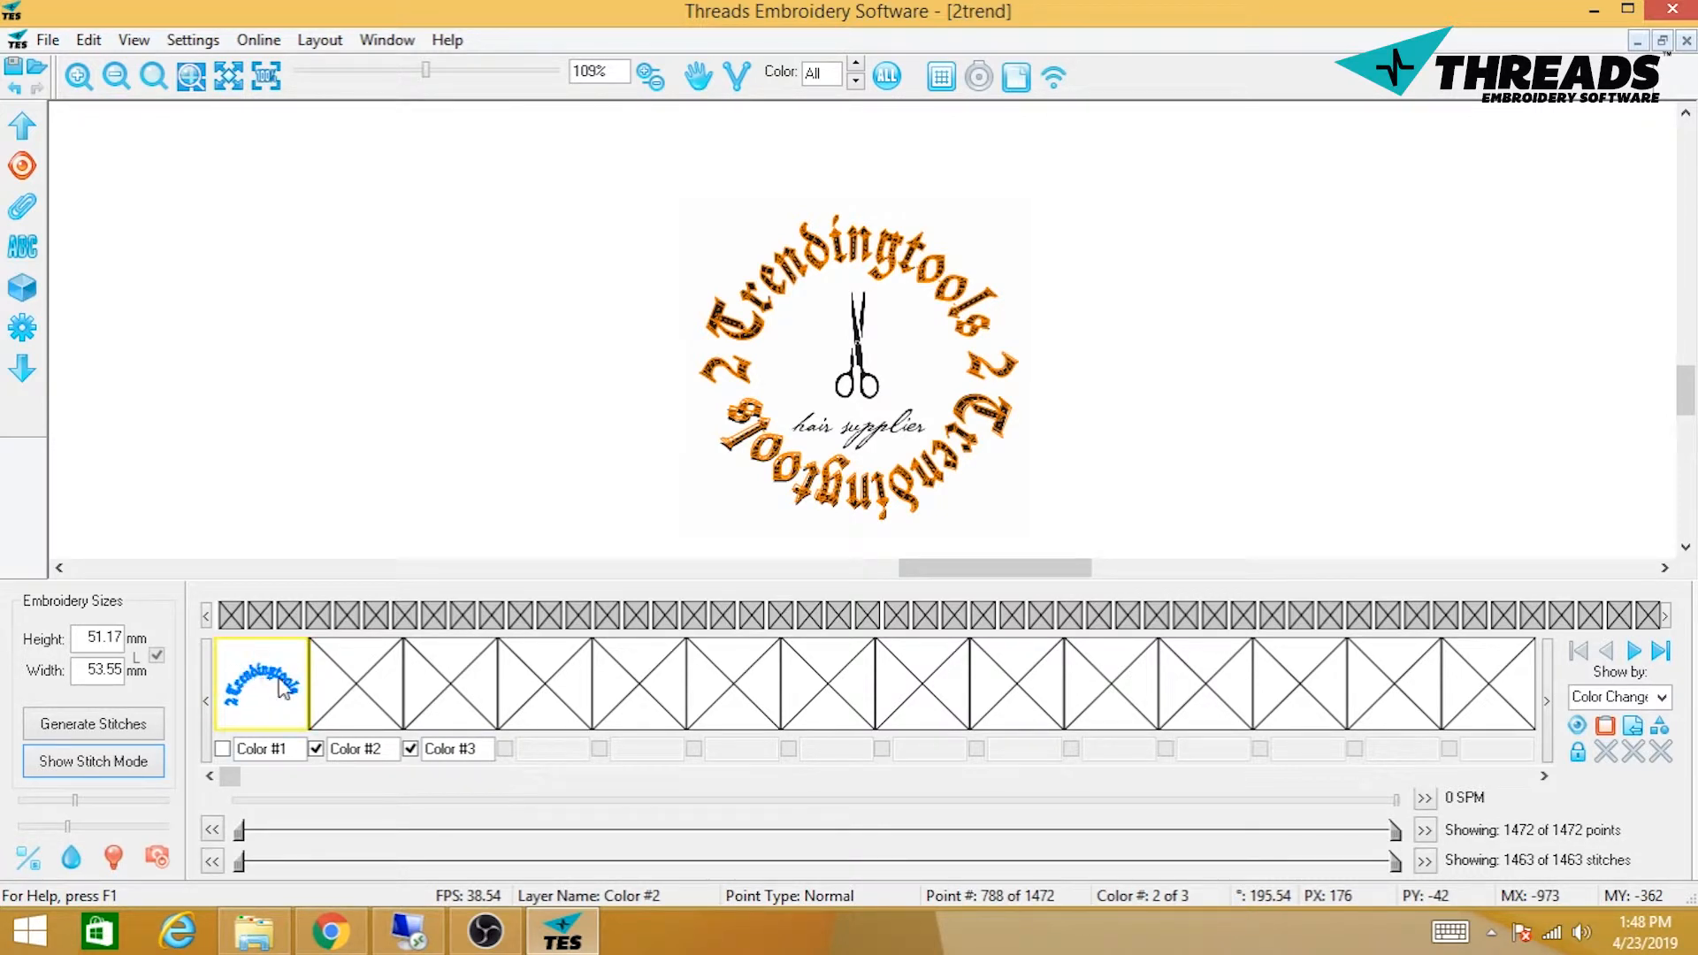
# - Refresh the color-change thumbnails so every color has its own, and make the Color #1 scissors visible
pyautogui.click(1589, 727)
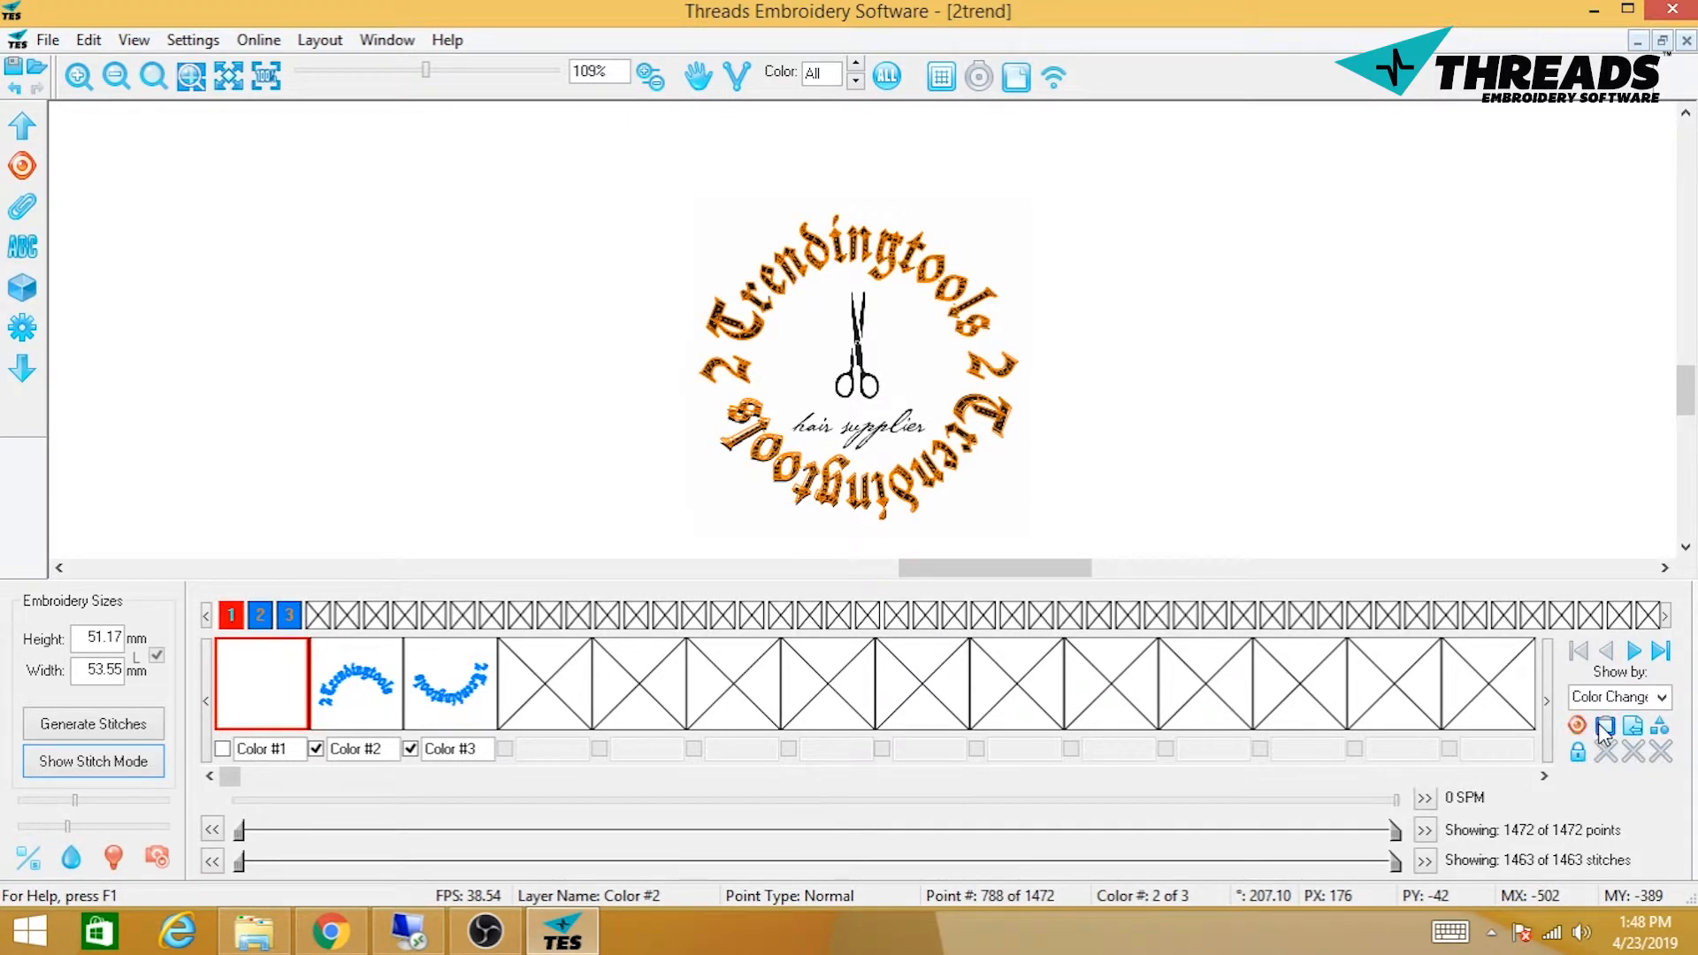
pyautogui.click(1589, 727)
pyautogui.click(1577, 726)
pyautogui.click(1606, 727)
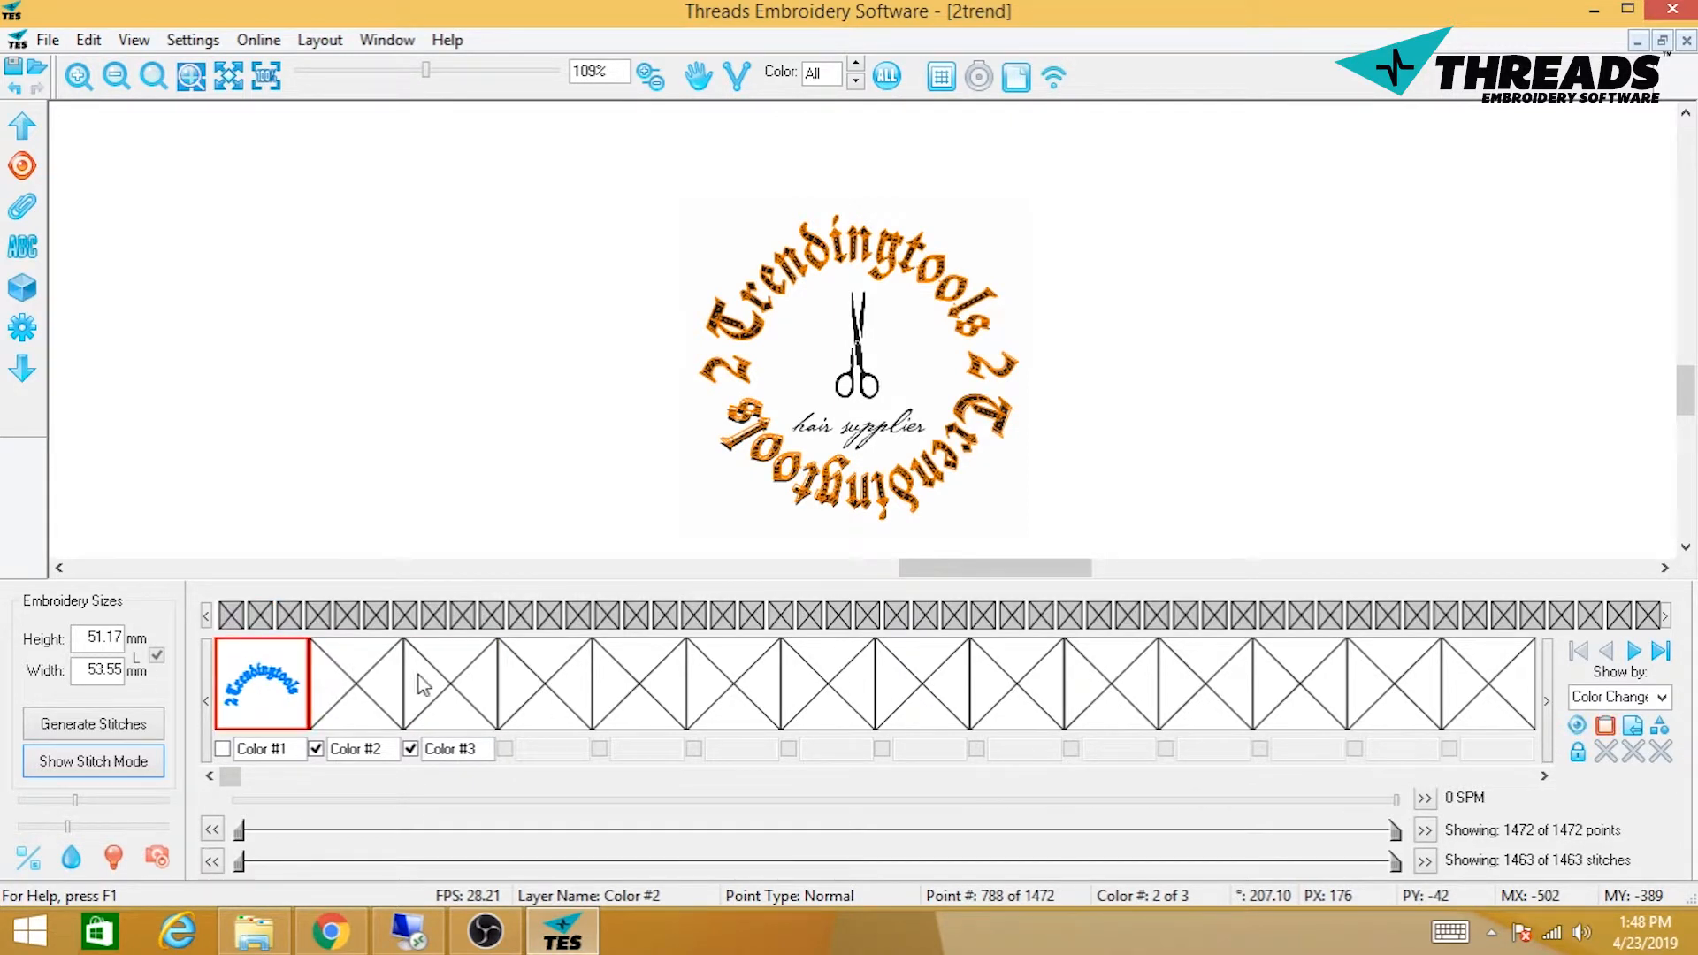
pyautogui.click(1577, 727)
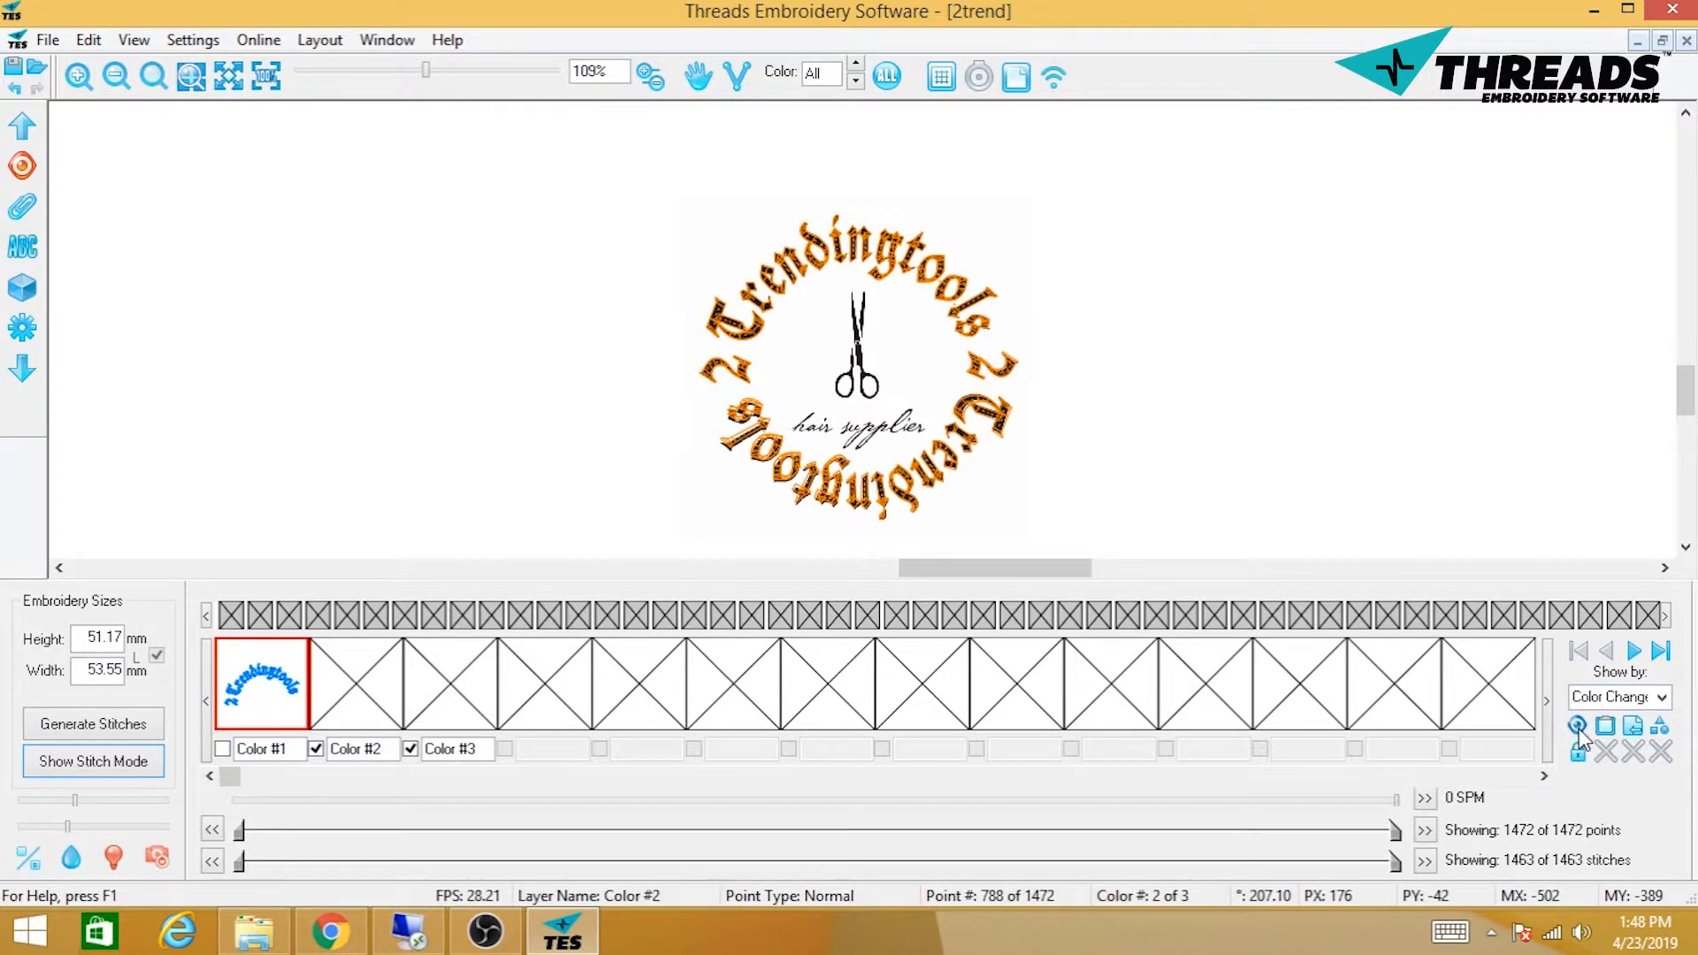
pyautogui.click(220, 750)
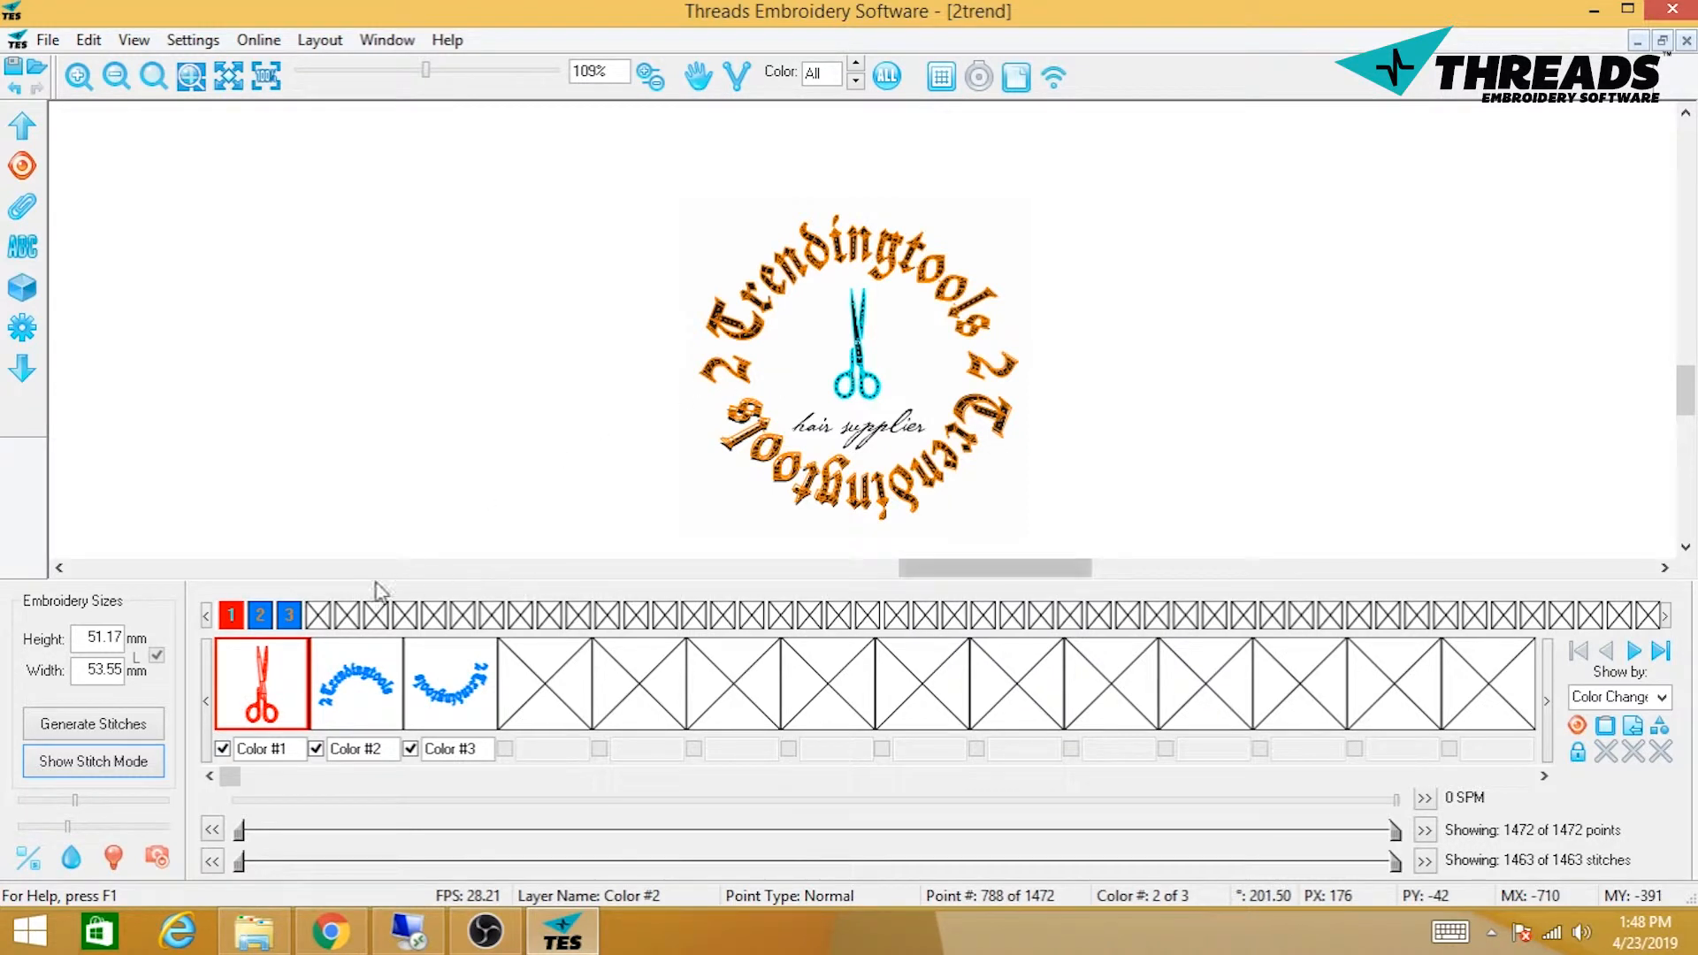
# - Set the whole design's width to 60 mm and display it as stitches
pyautogui.click(157, 858)
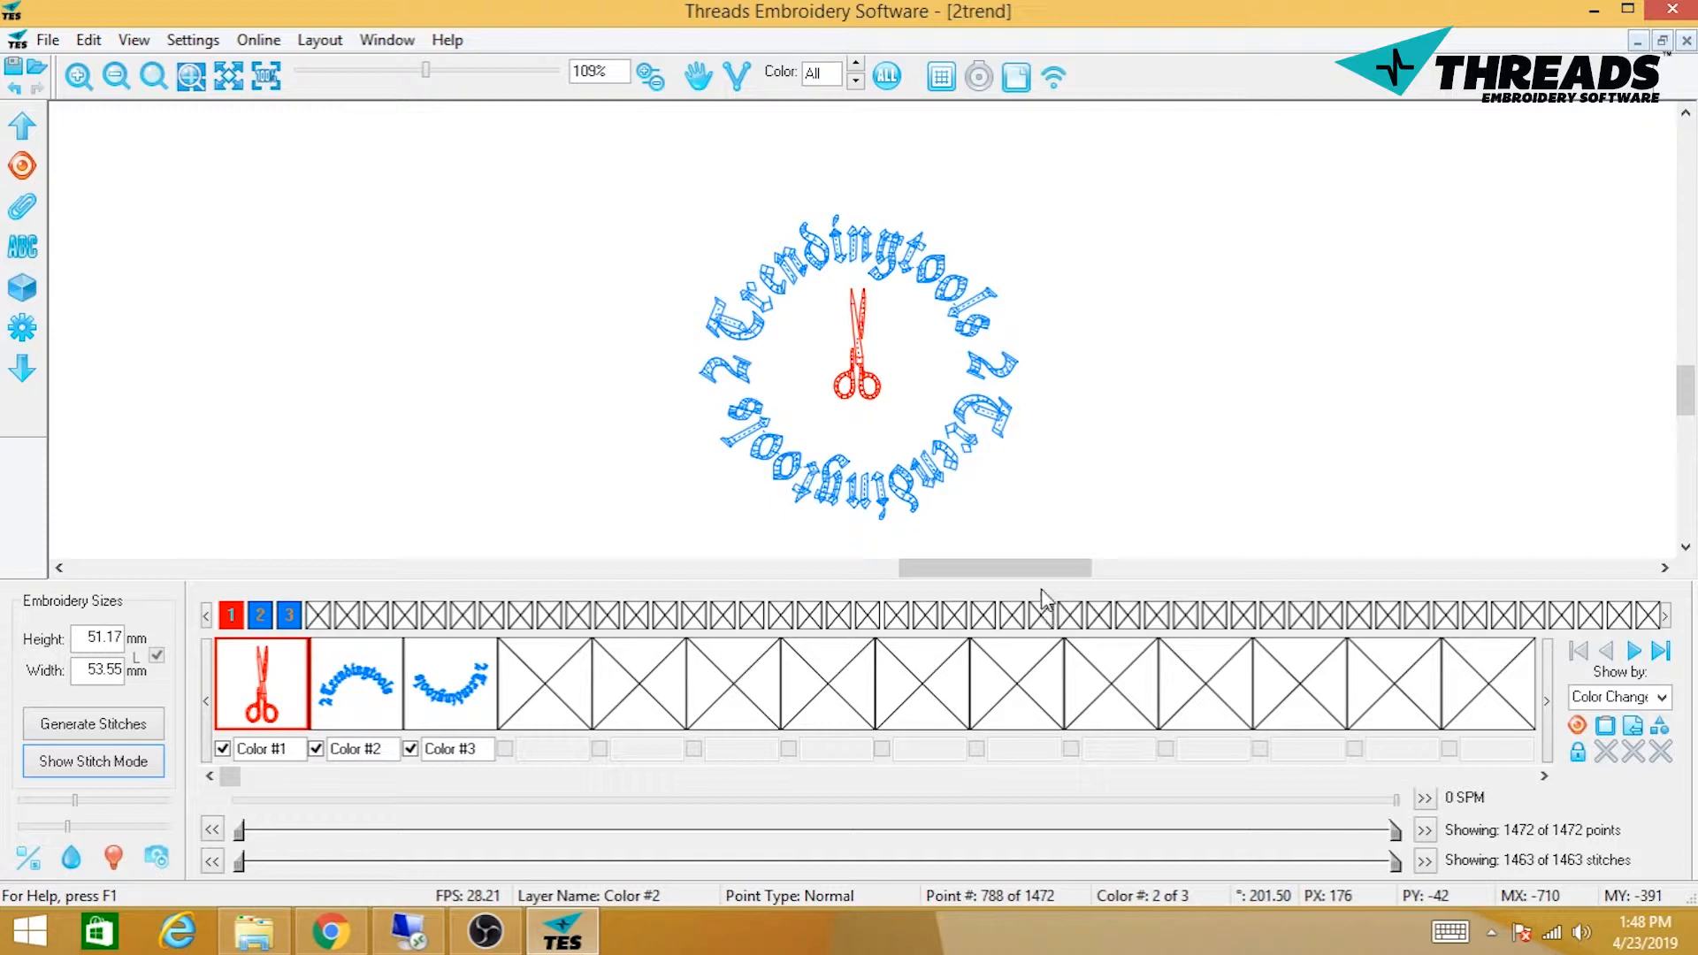
pyautogui.click(116, 80)
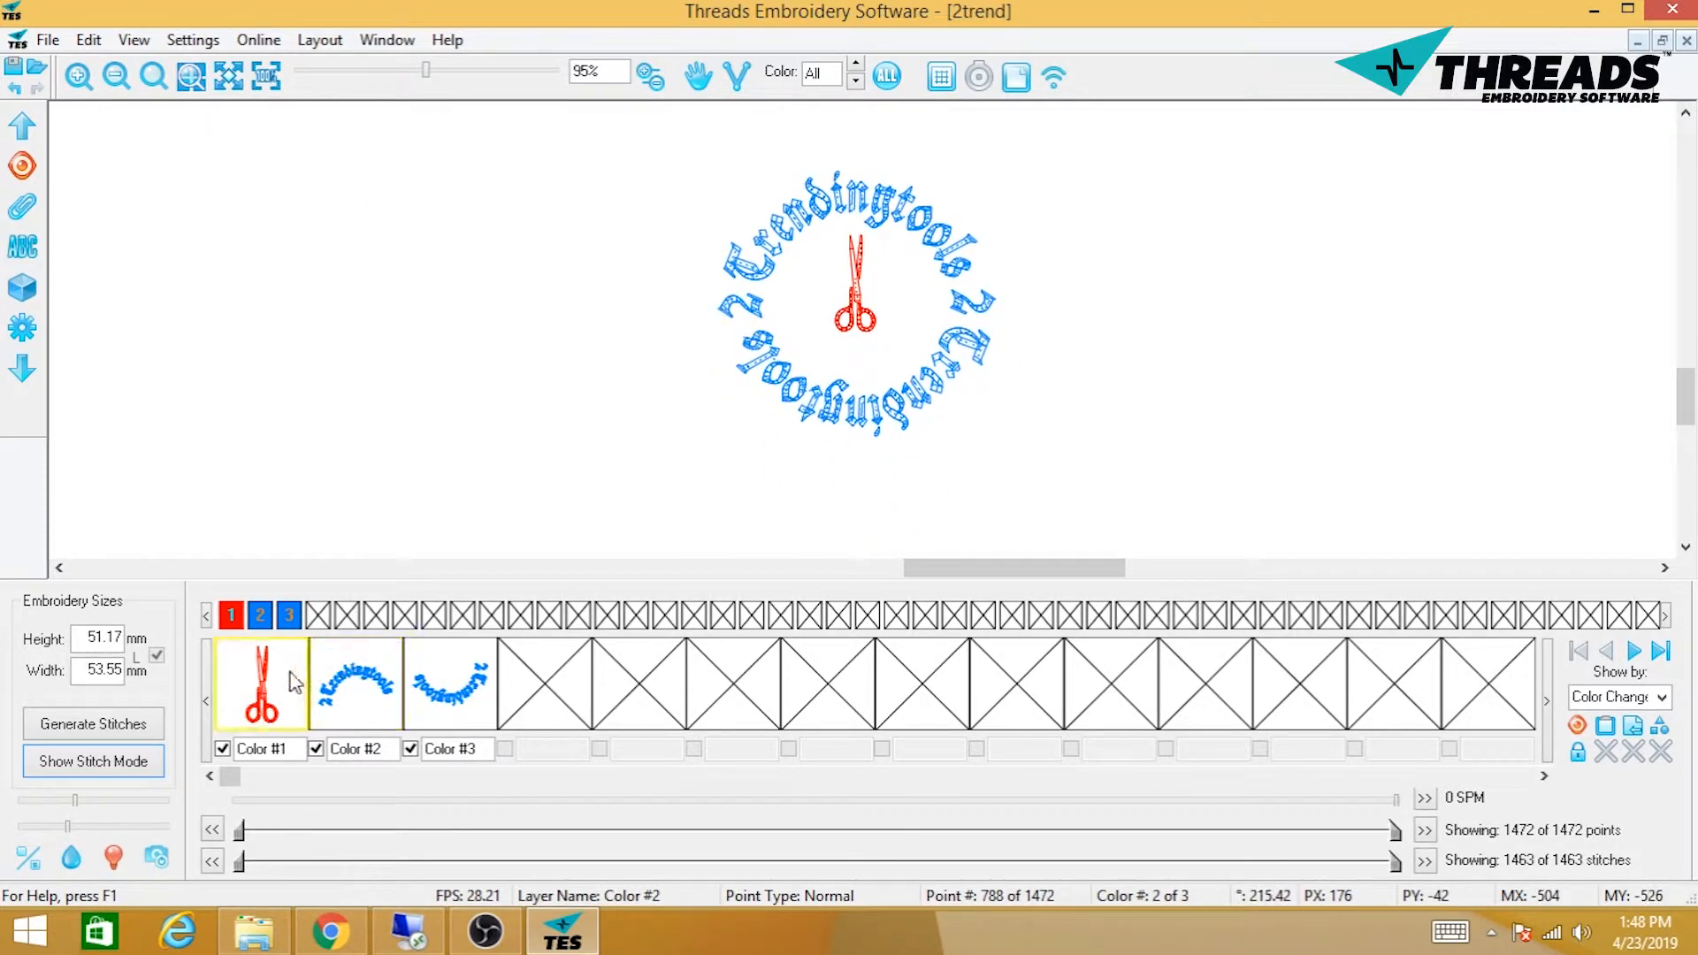
pyautogui.click(154, 859)
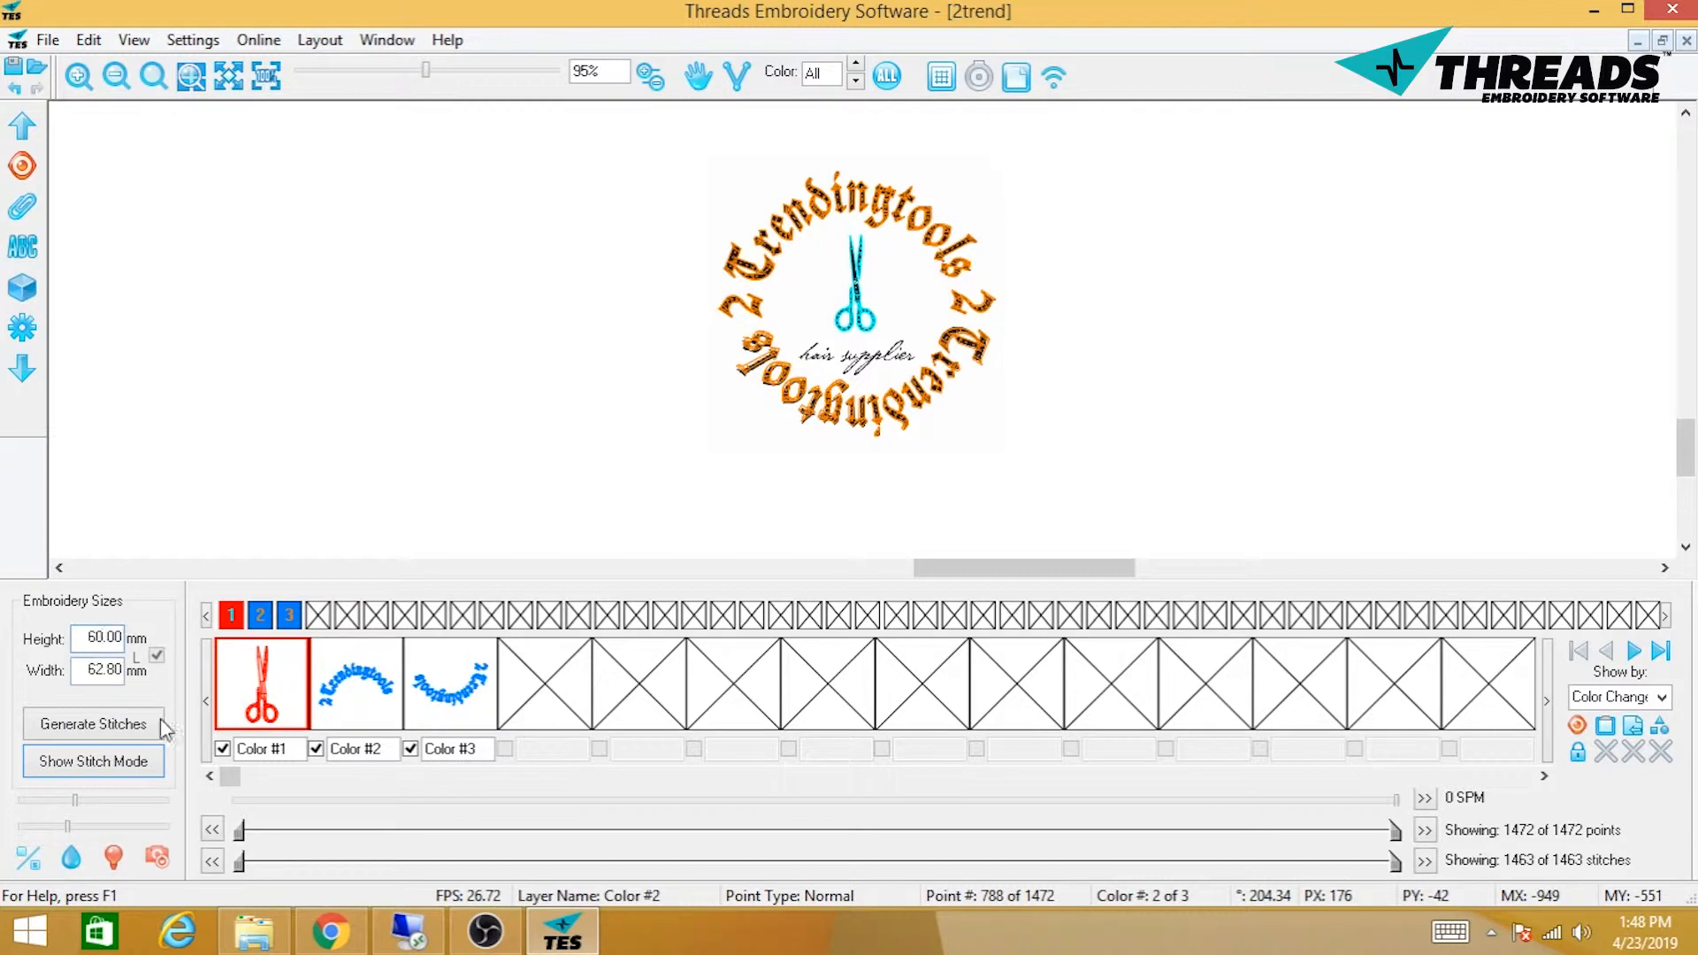
pyautogui.write('6')
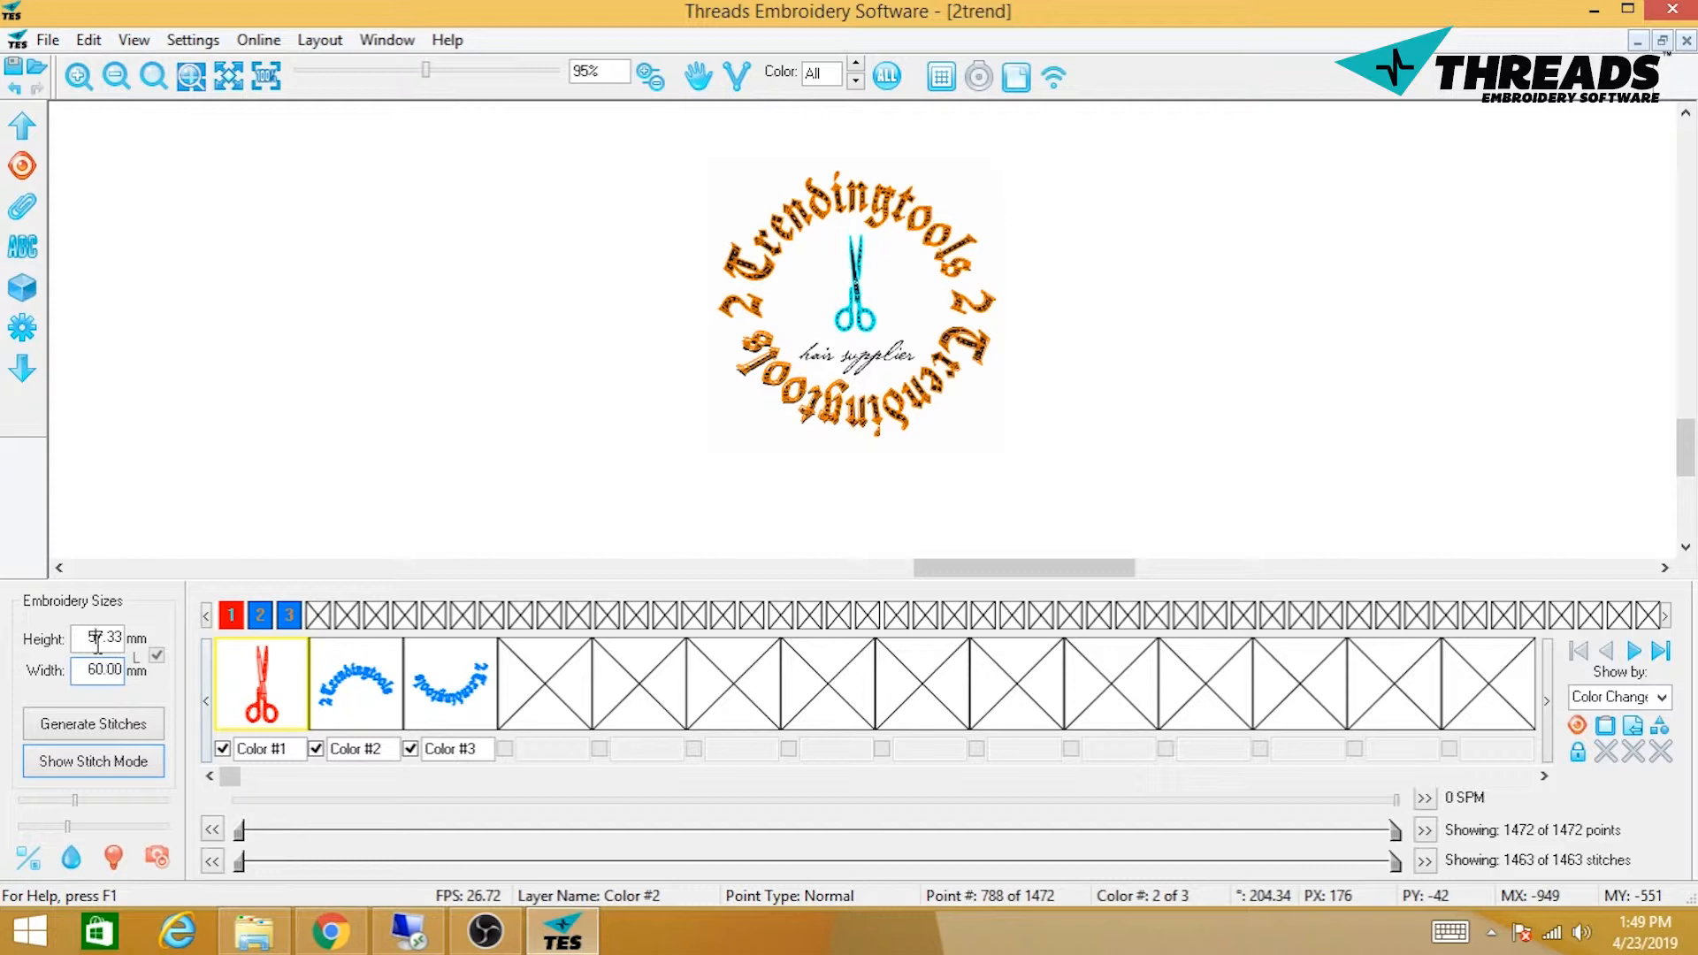
pyautogui.click(96, 763)
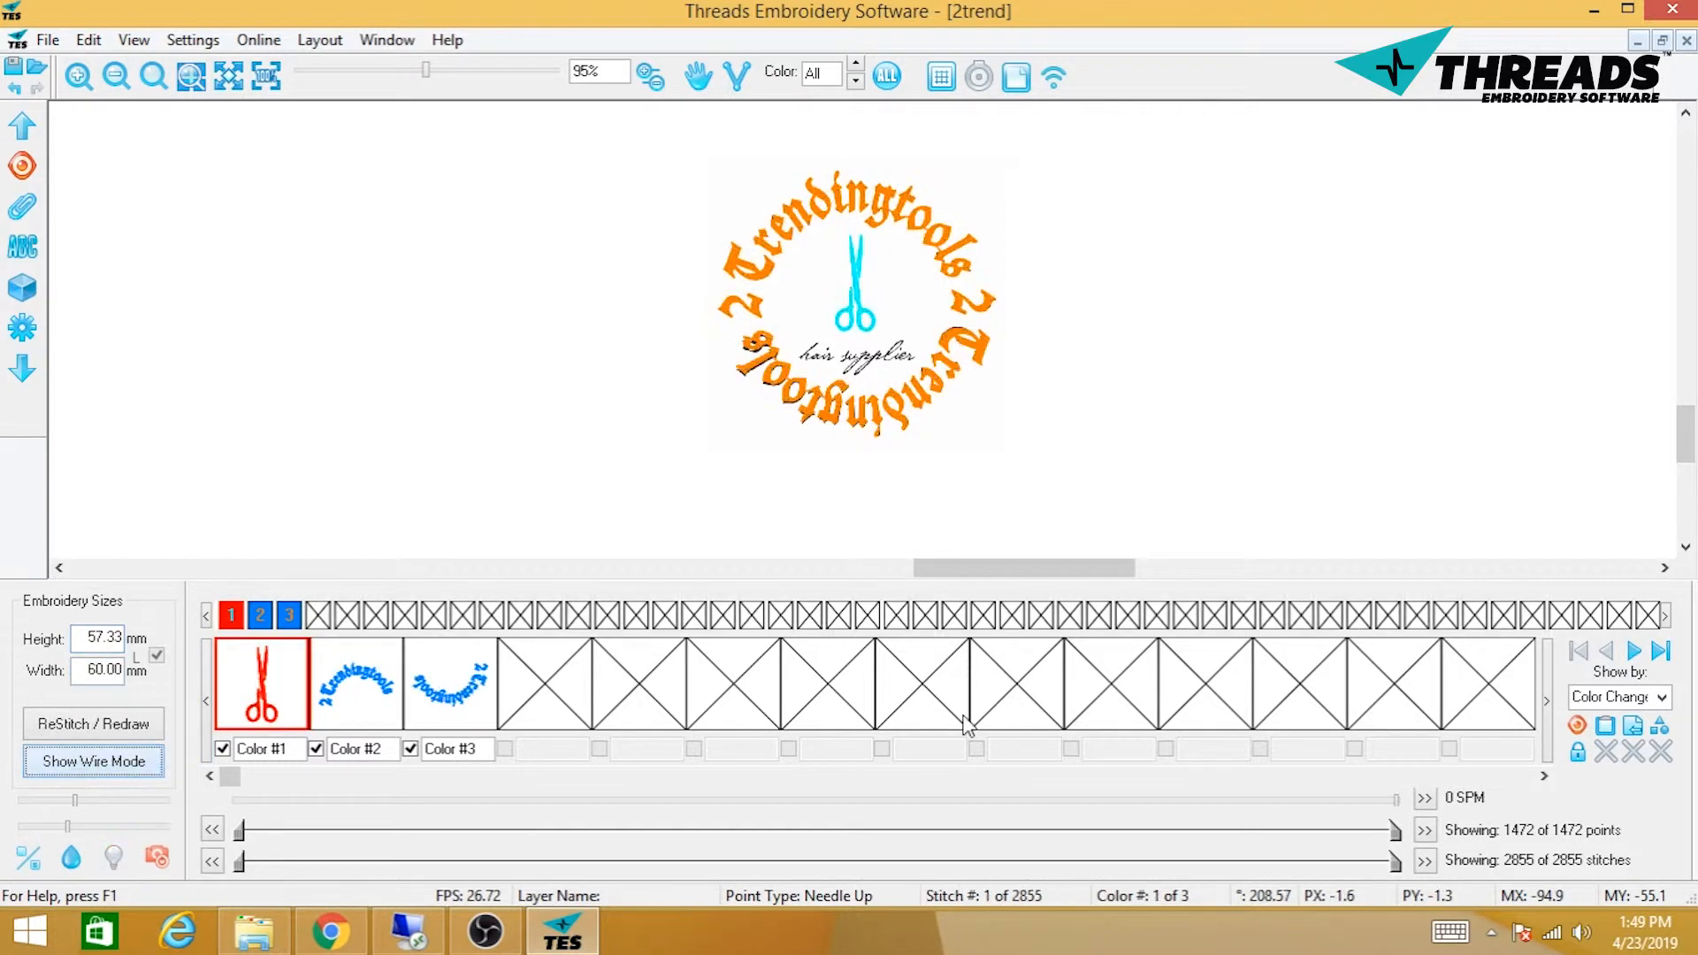
# - Examine the stitches of the scissors and lettering up close without the background image
pyautogui.click(157, 857)
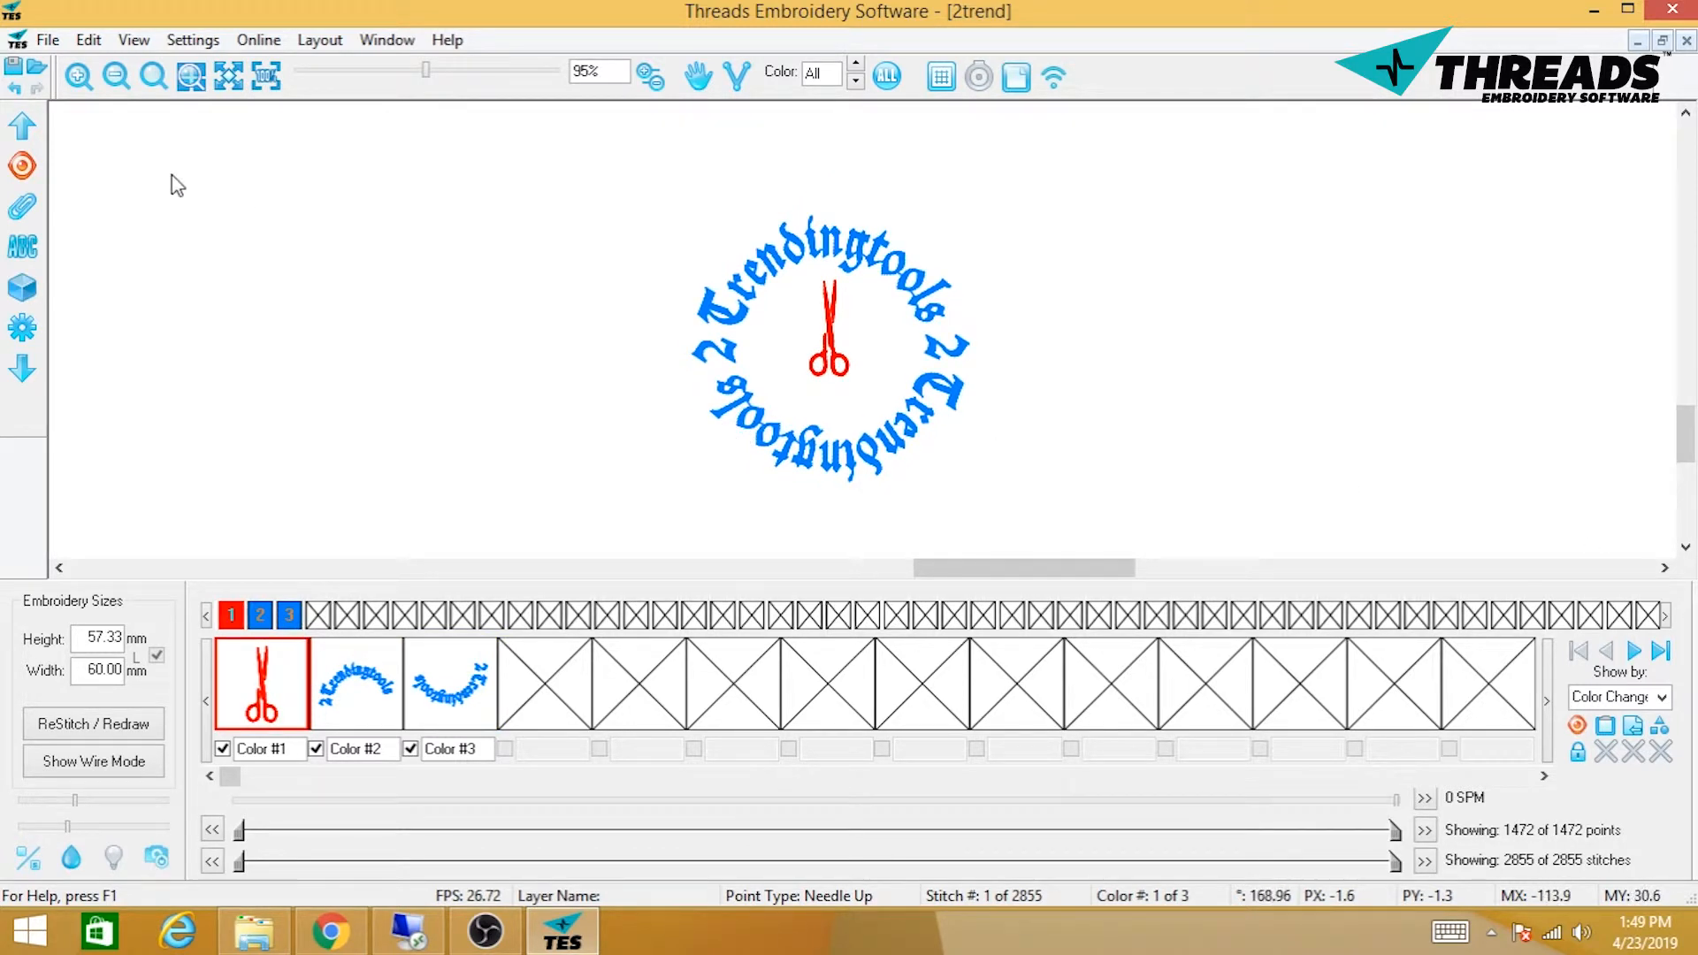
pyautogui.click(78, 78)
pyautogui.click(78, 78)
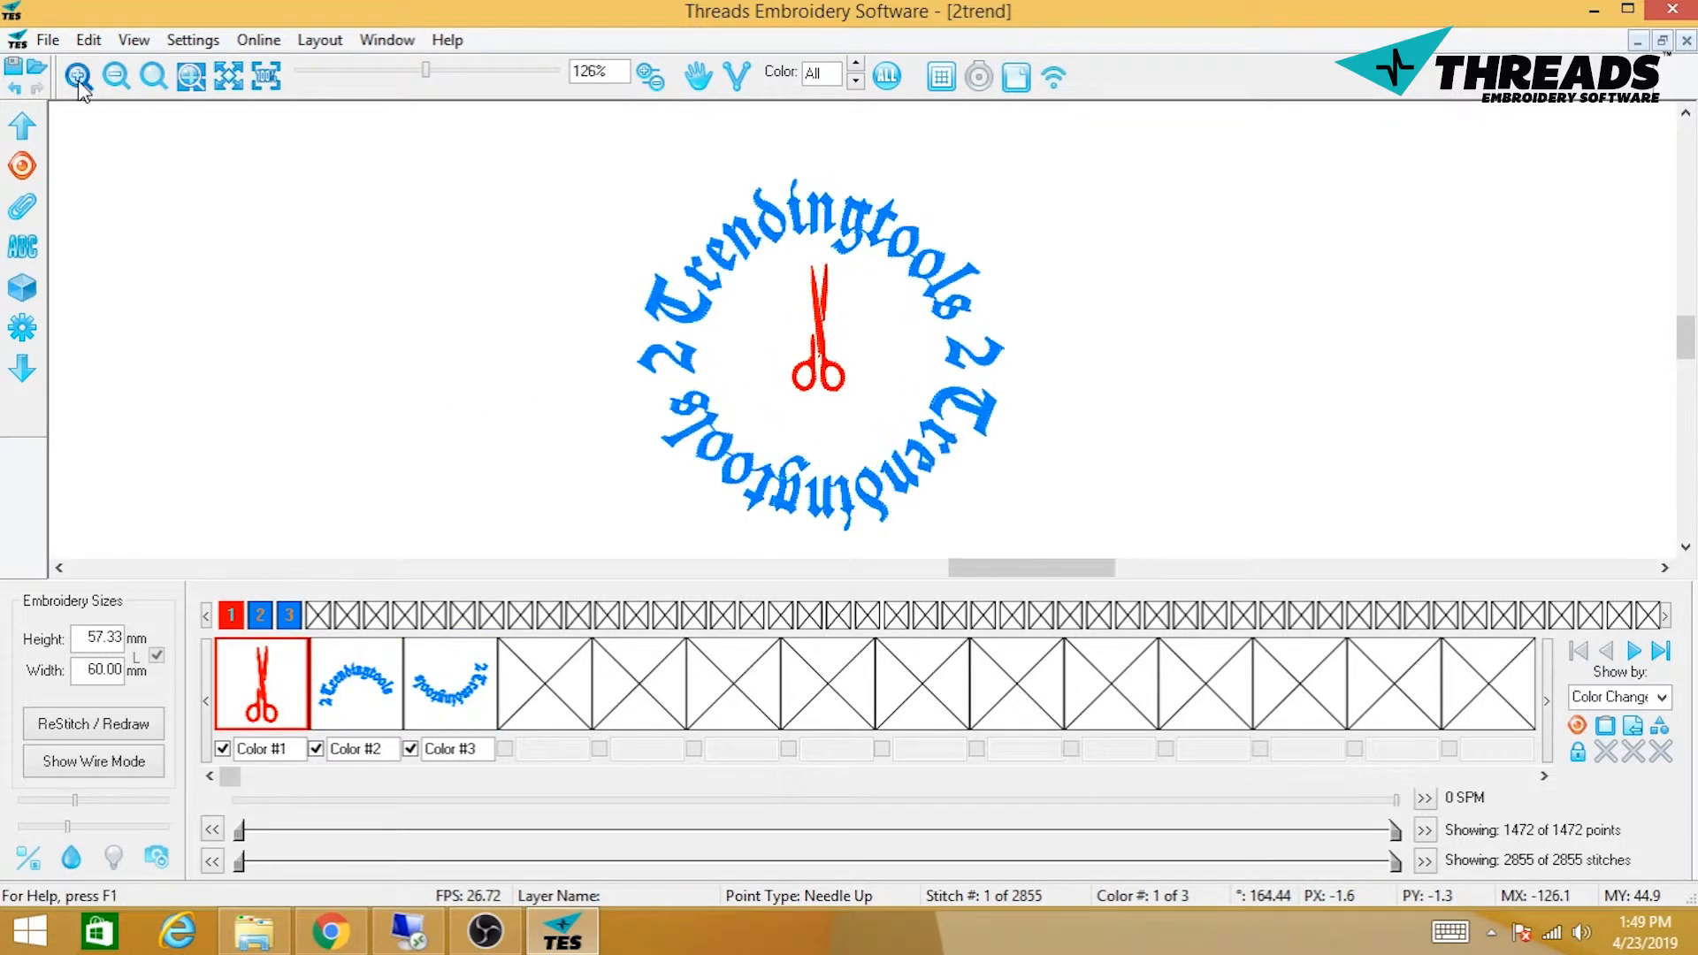
pyautogui.click(78, 78)
pyautogui.moveTo(832, 362); pyautogui.dragTo(879, 323)
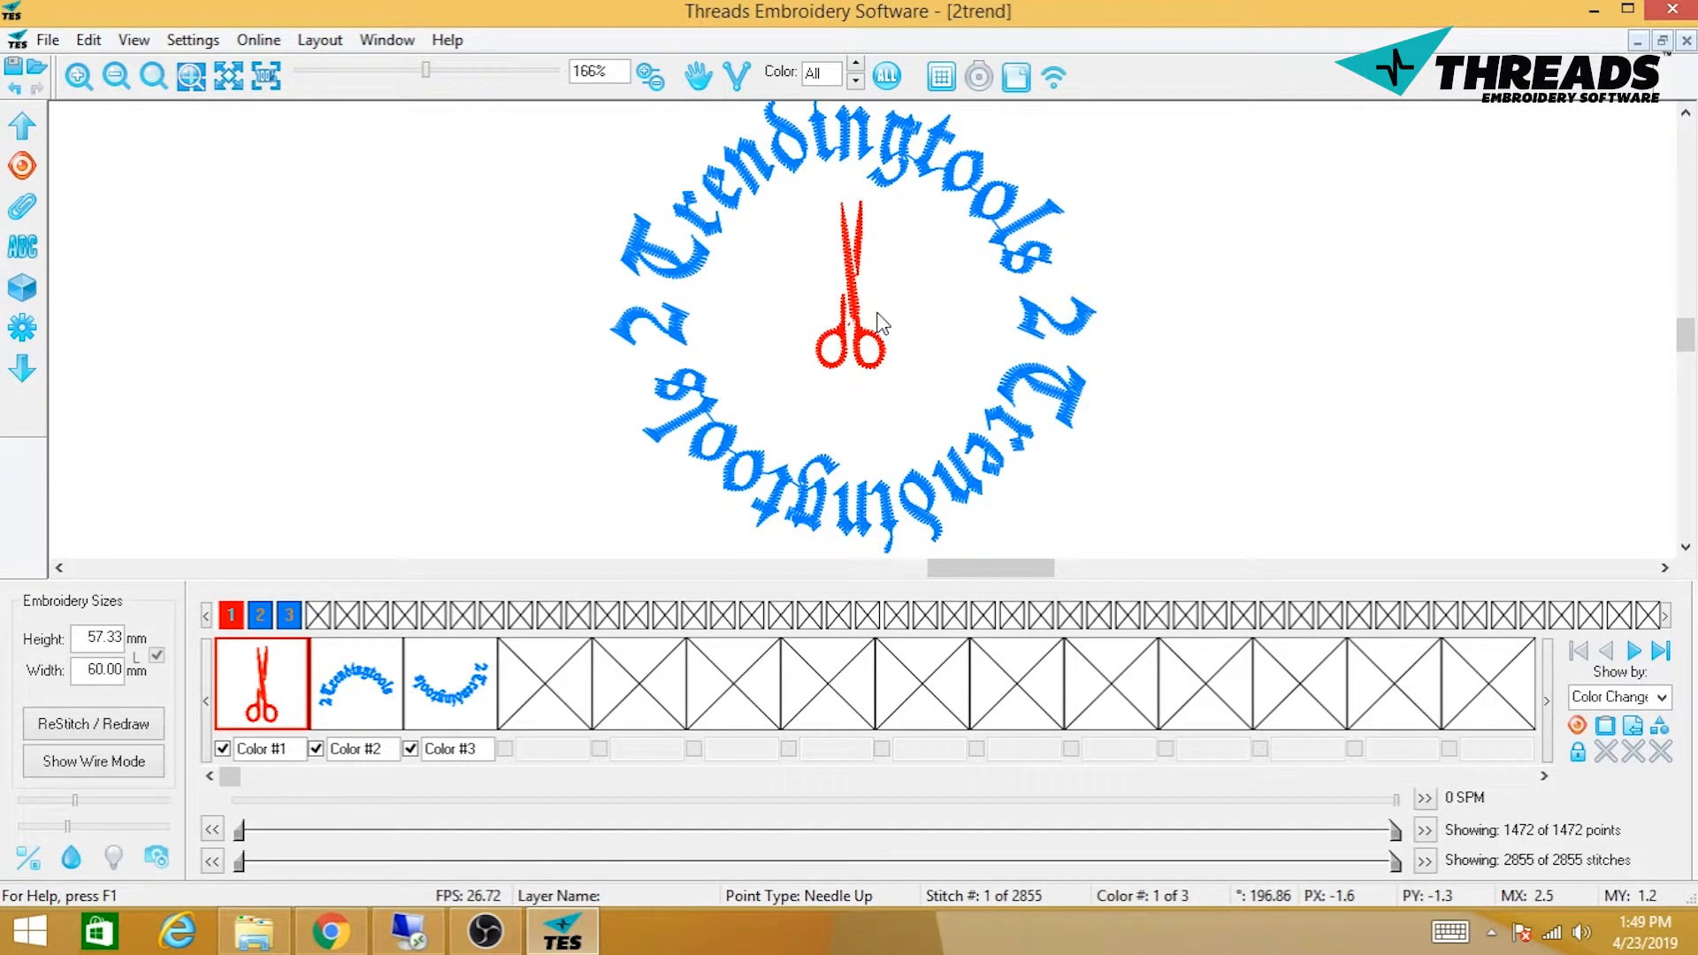
pyautogui.click(116, 78)
pyautogui.click(115, 78)
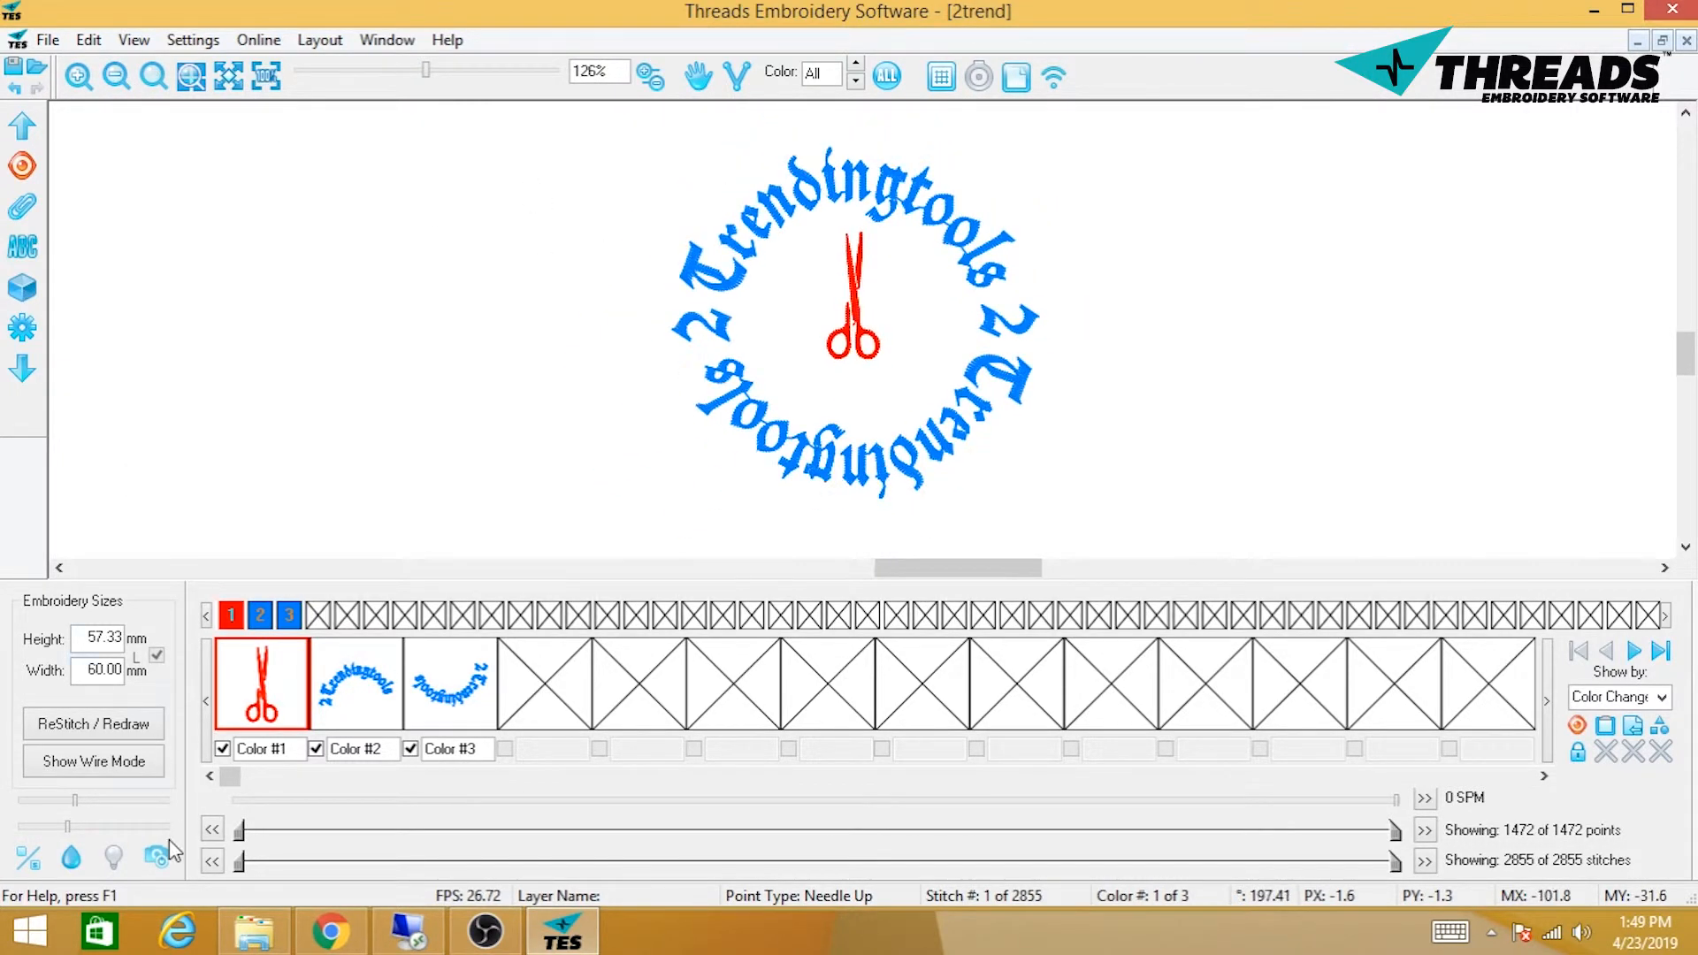
pyautogui.click(159, 854)
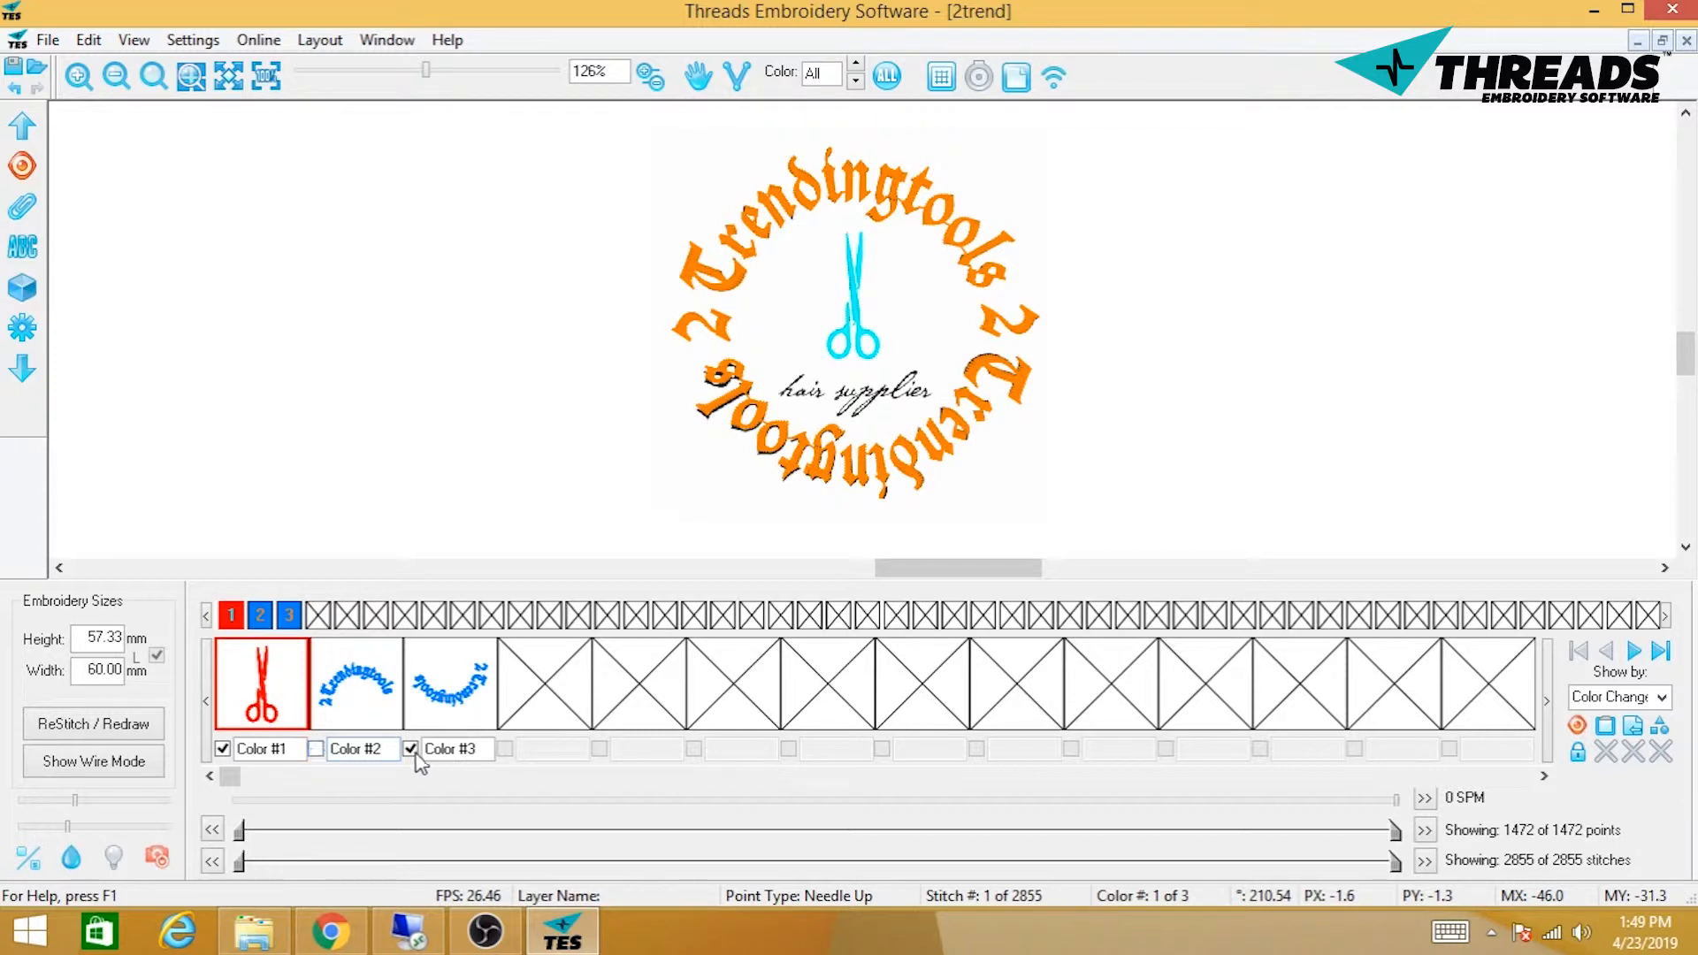
# - Show only Color #1 in wire mode, enlarge the scissors to about 31 mm high by 13 mm wide, and clear the marks
pyautogui.click(138, 763)
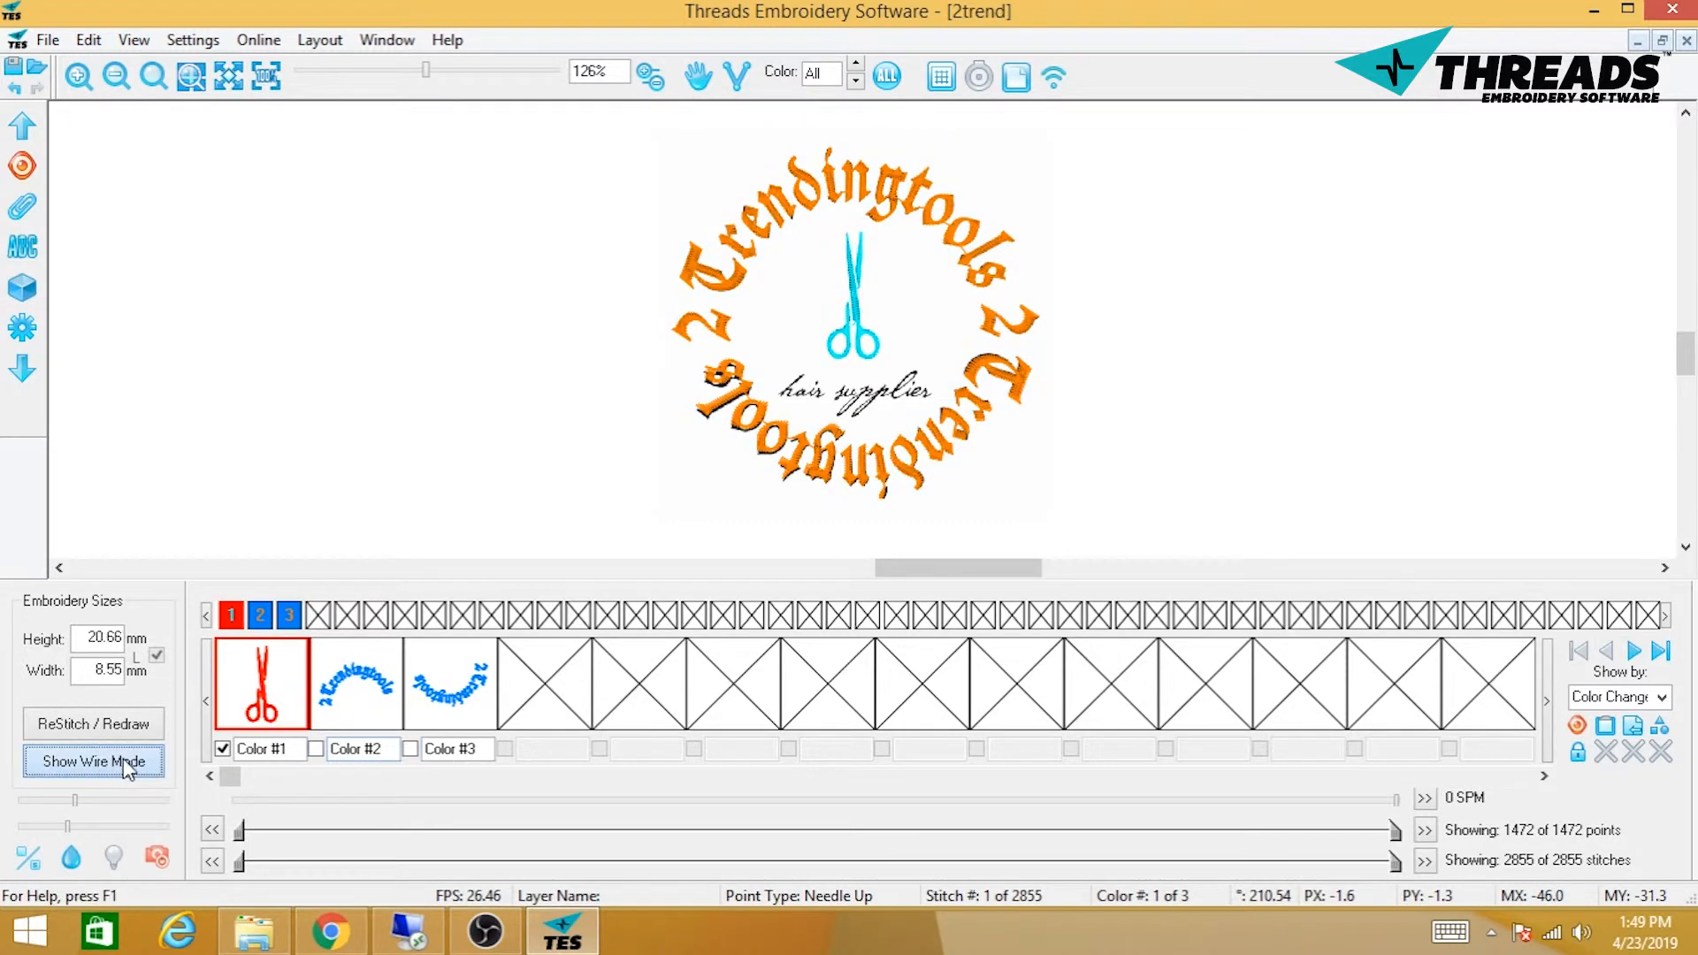
pyautogui.click(411, 749)
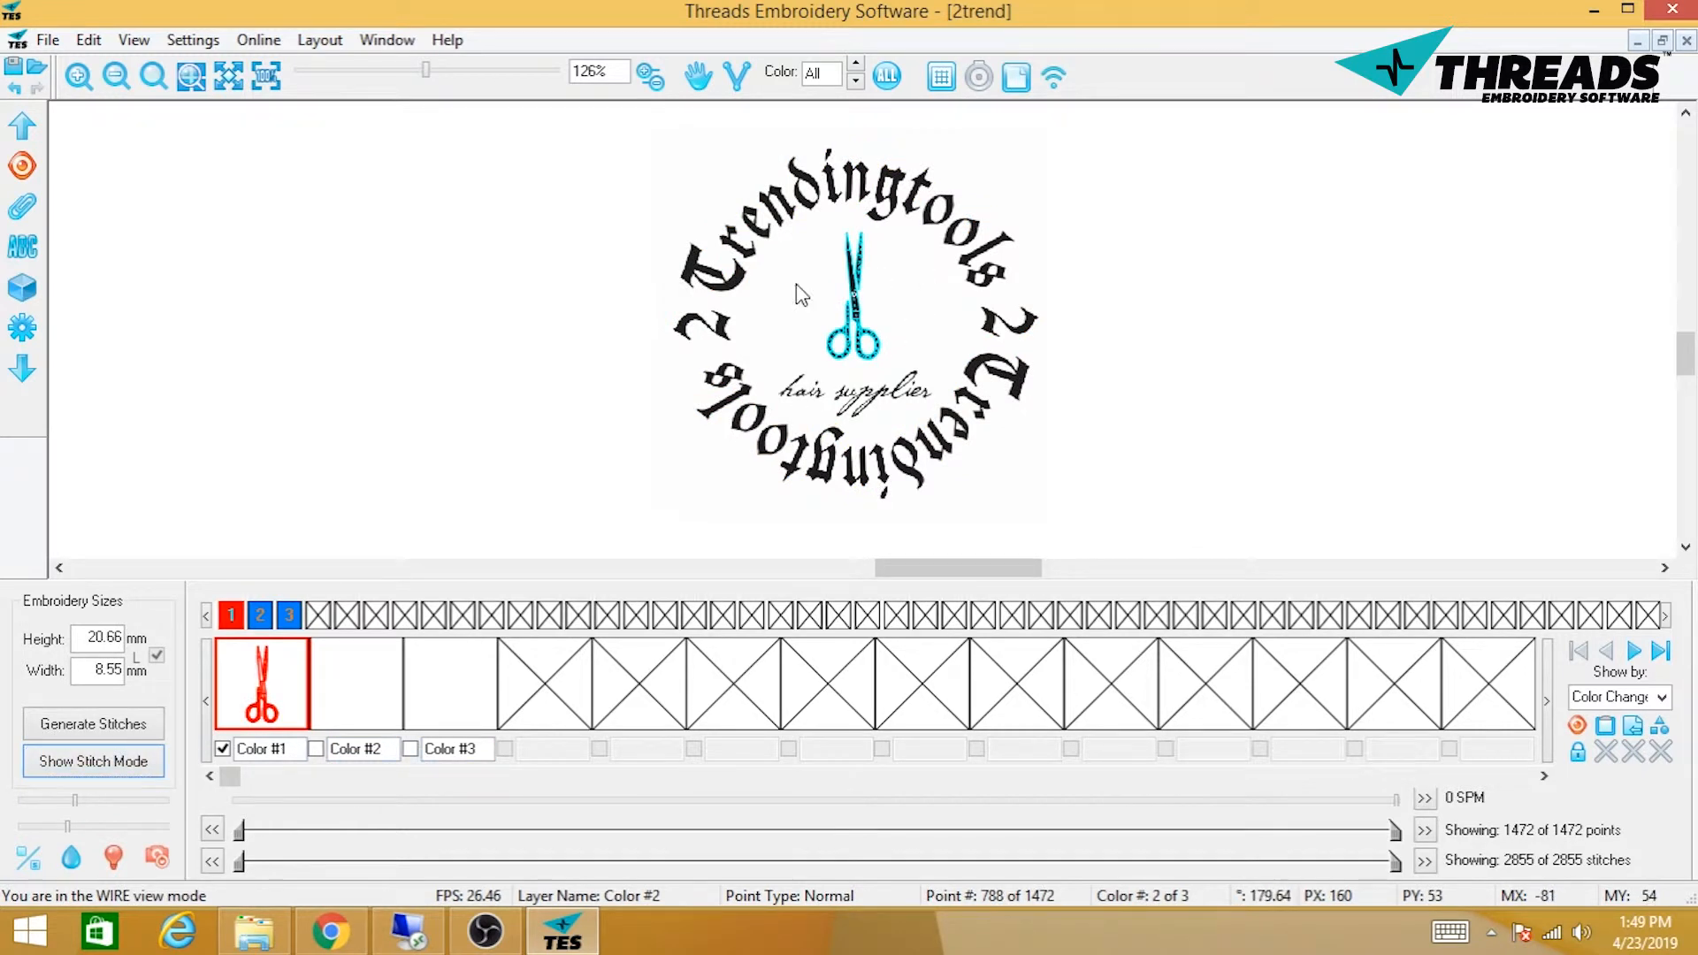
pyautogui.click(22, 207)
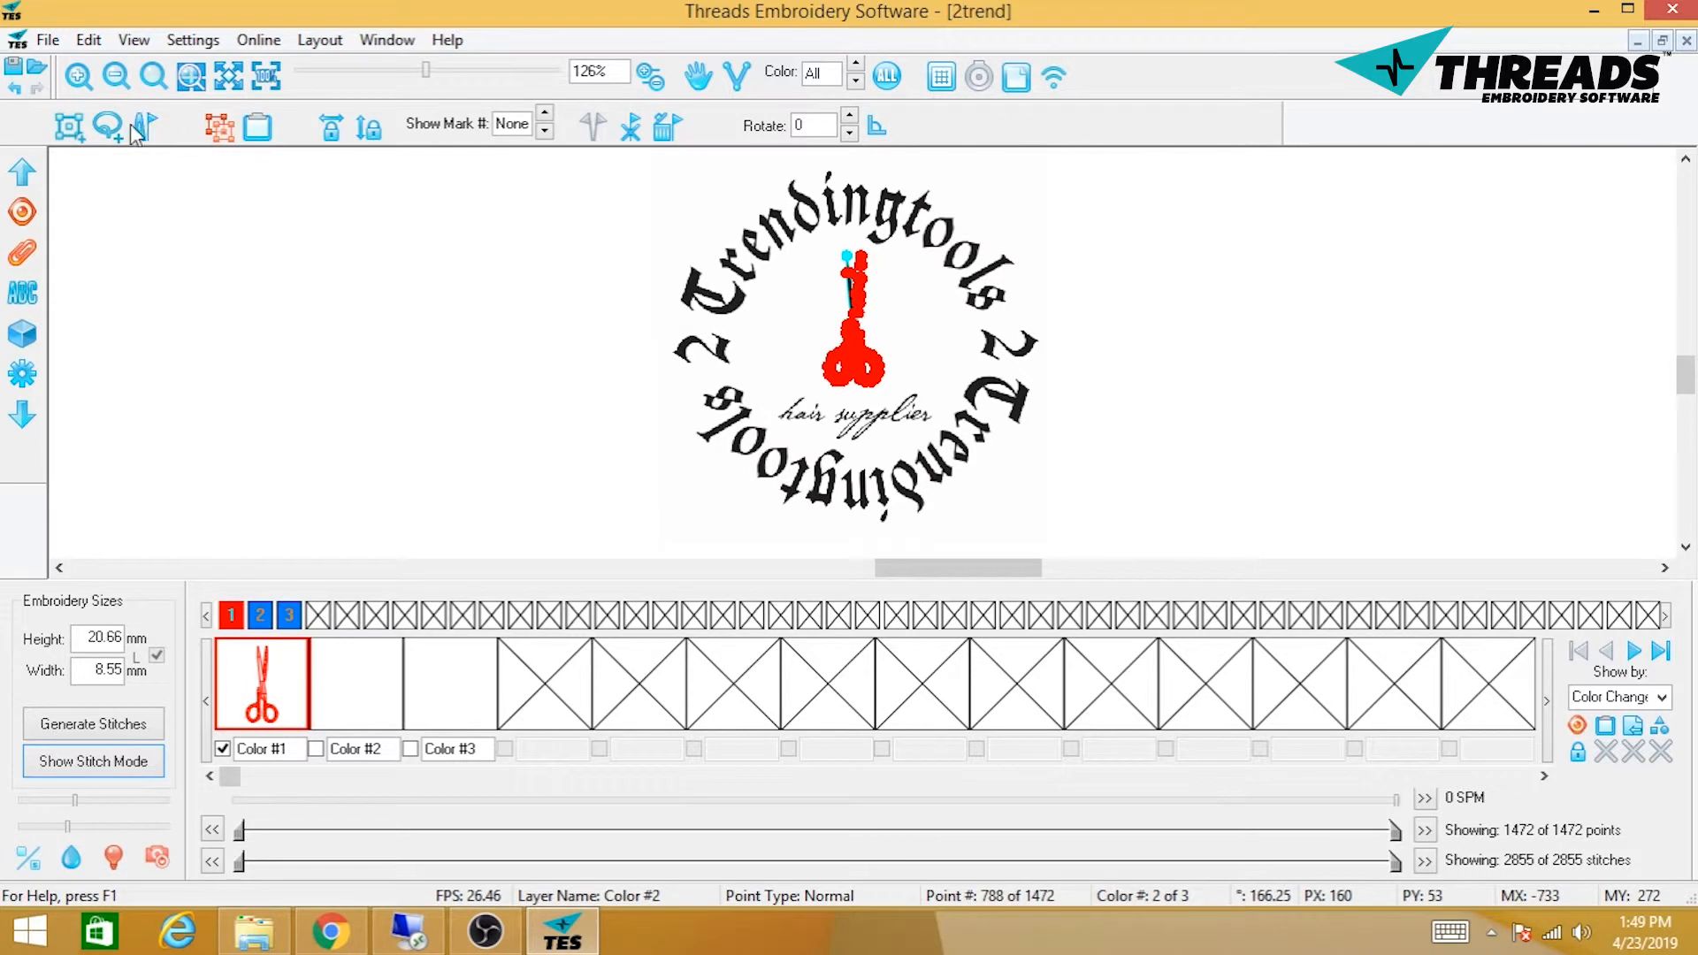
pyautogui.click(69, 126)
pyautogui.moveTo(671, 198); pyautogui.dragTo(1023, 466)
pyautogui.click(220, 126)
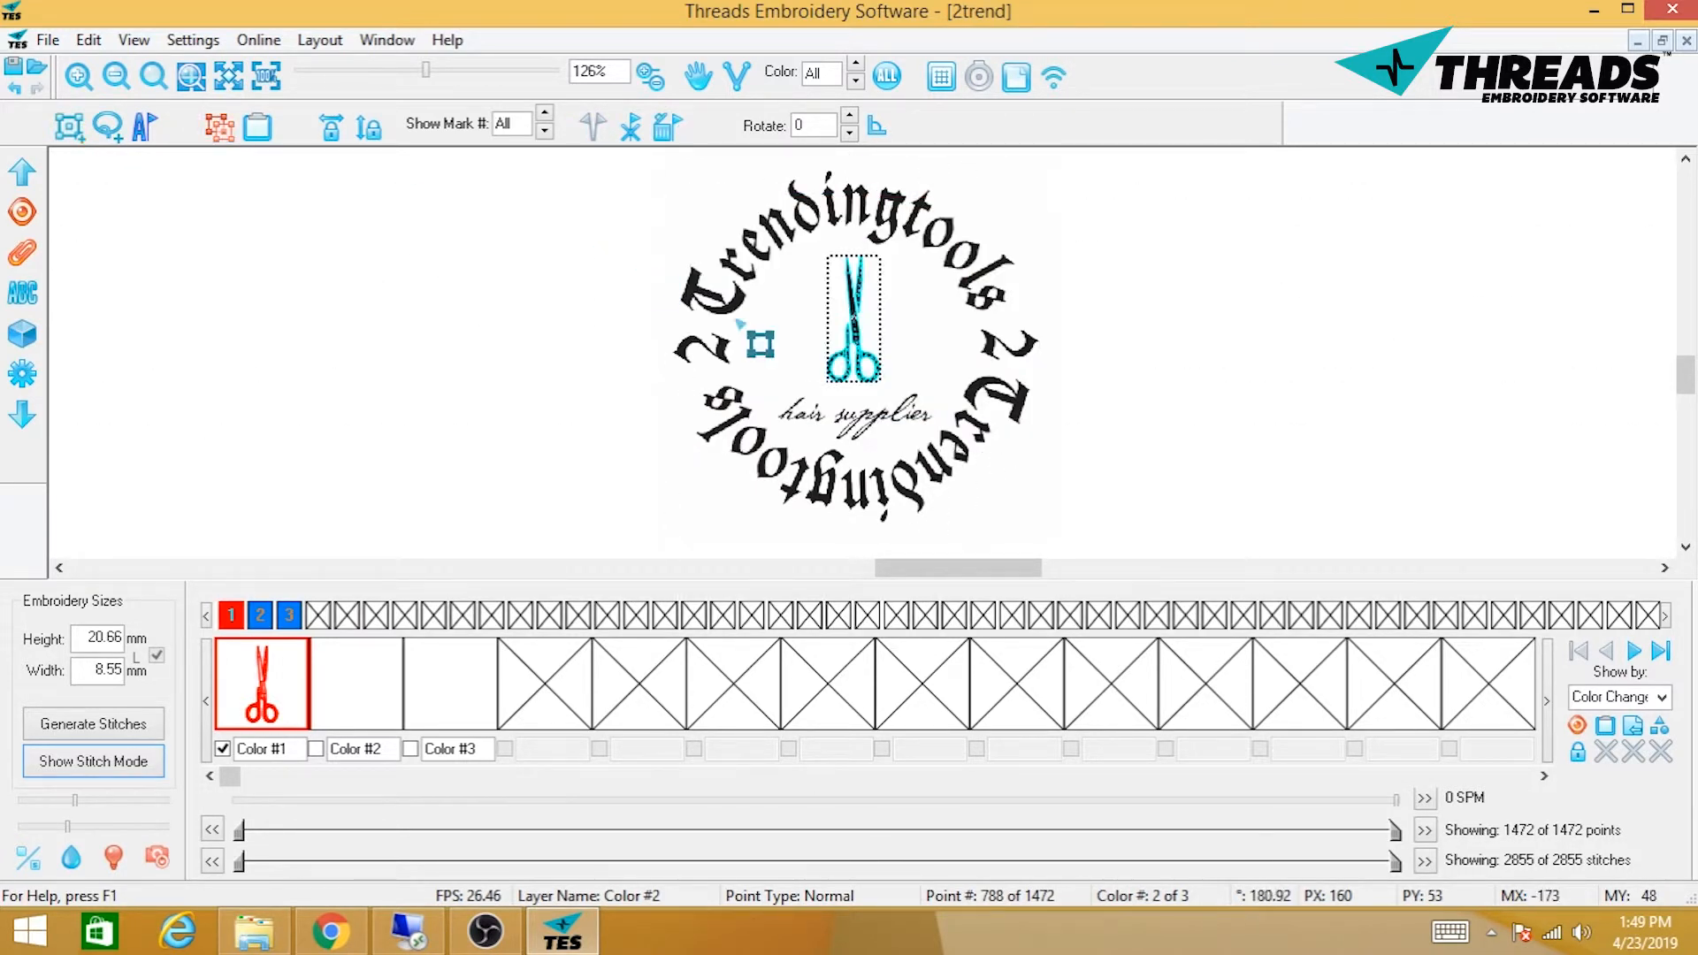
pyautogui.moveTo(817, 395); pyautogui.dragTo(808, 444)
pyautogui.moveTo(852, 361); pyautogui.dragTo(854, 357)
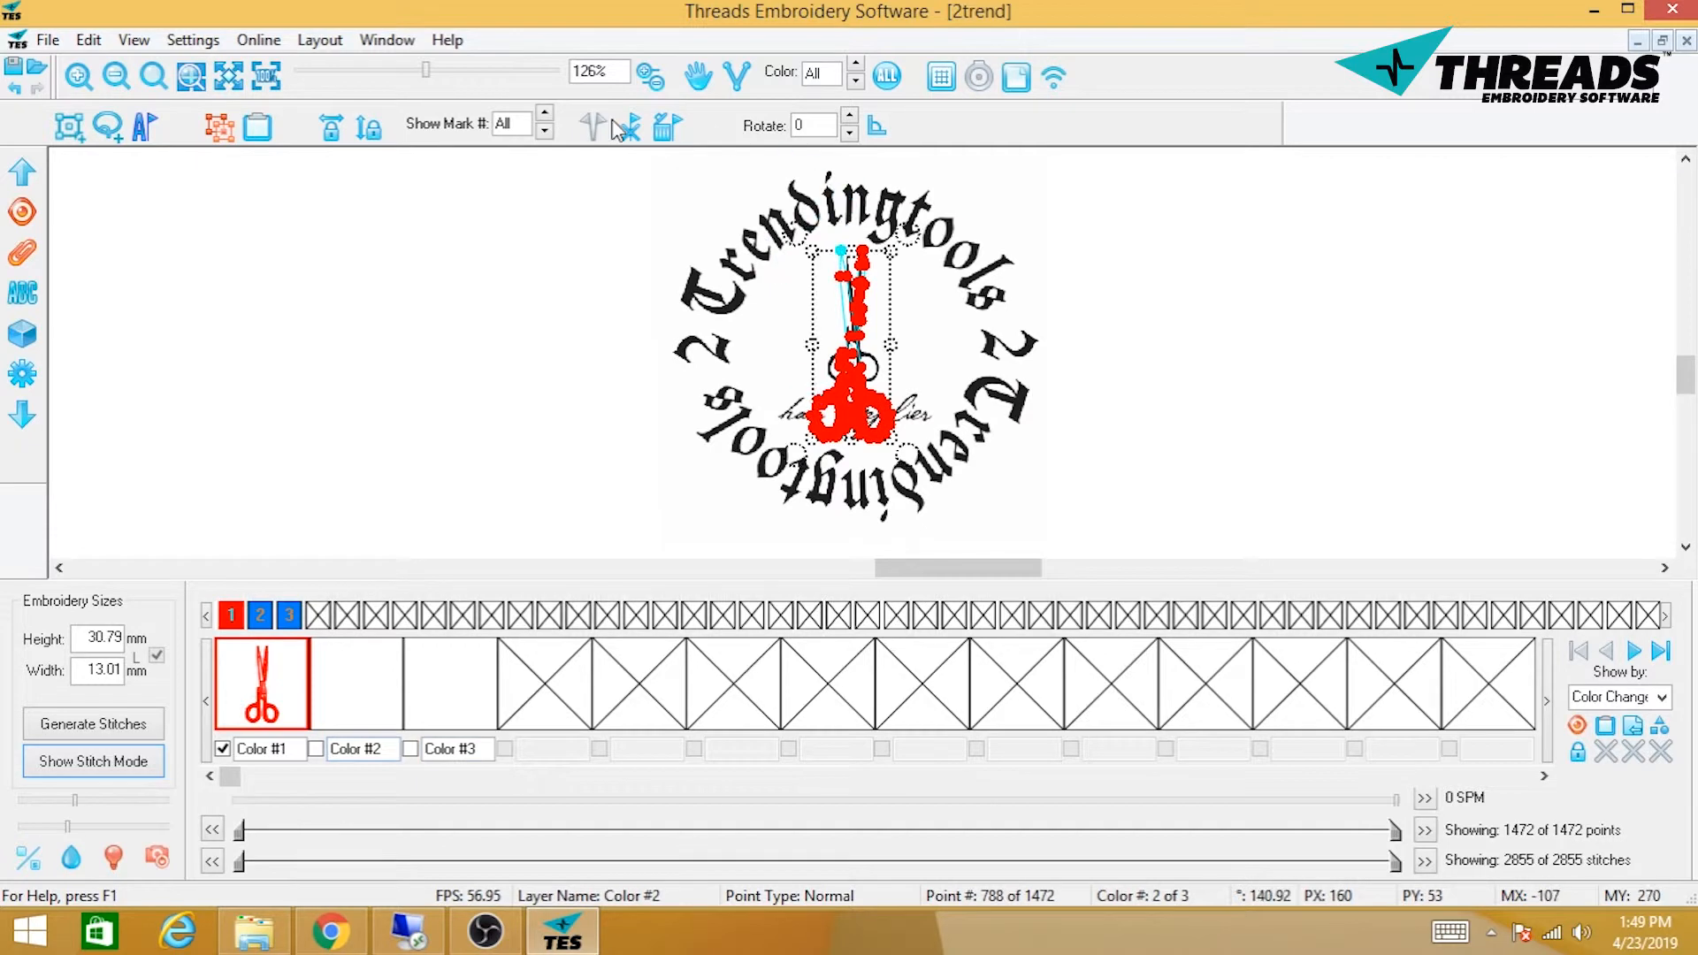
pyautogui.click(664, 125)
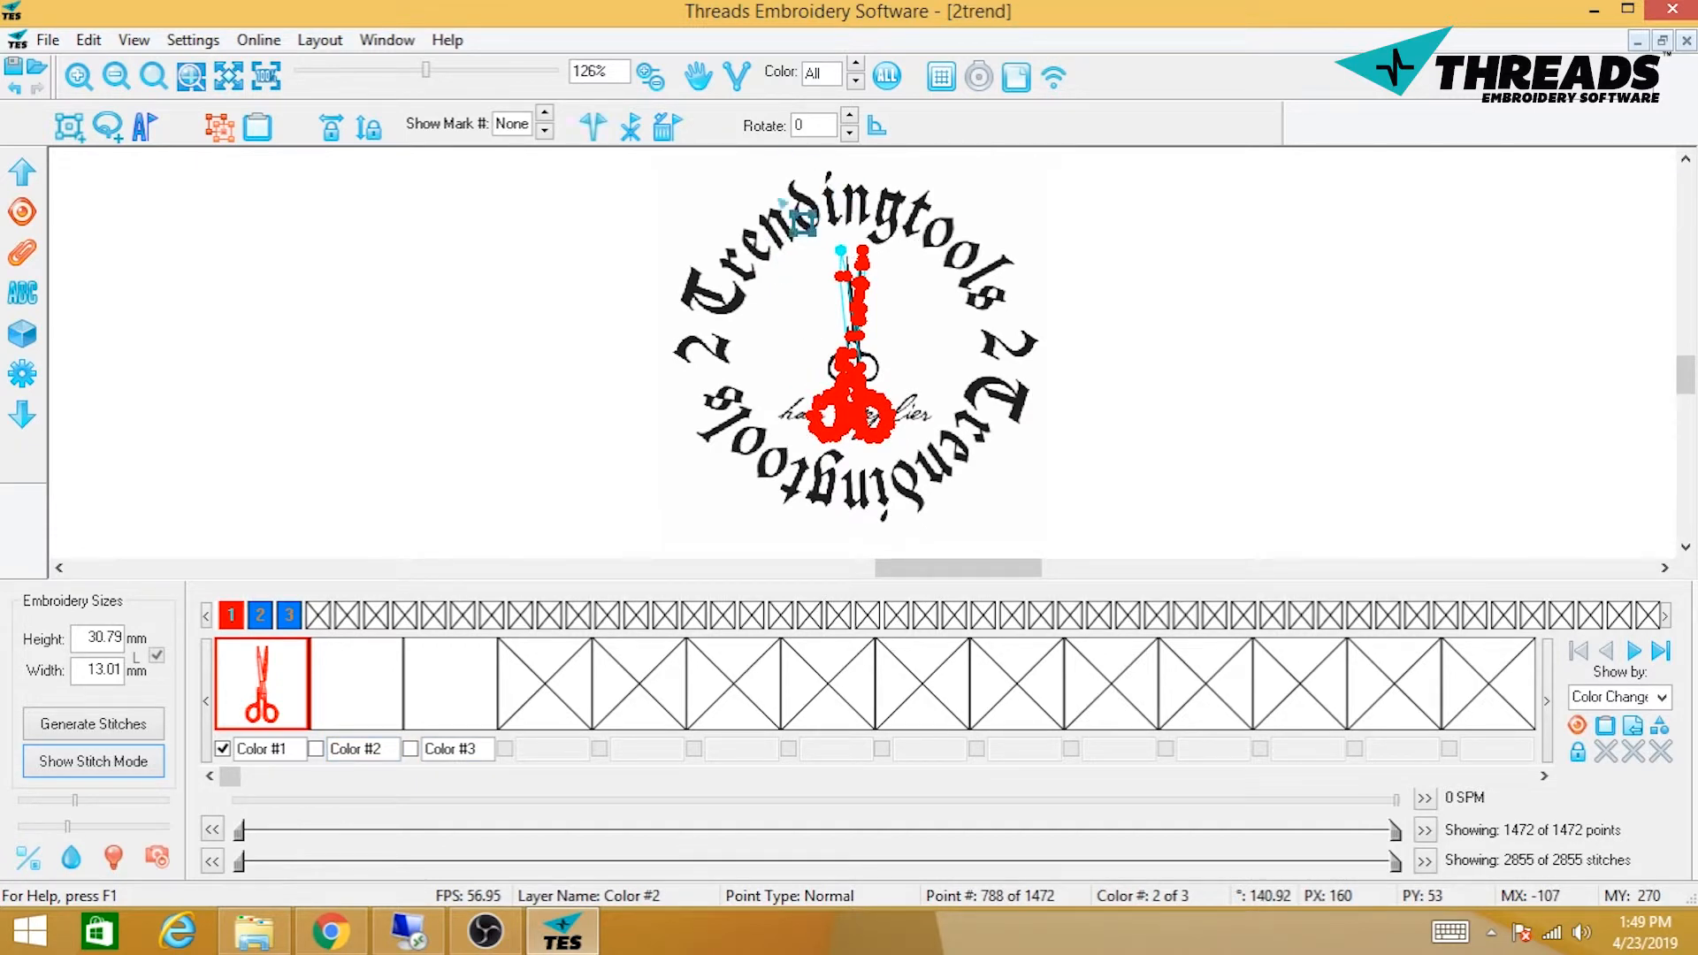
# - Make all colors visible, leave point marking, and display the whole design as stitches without the background image
pyautogui.click(895, 76)
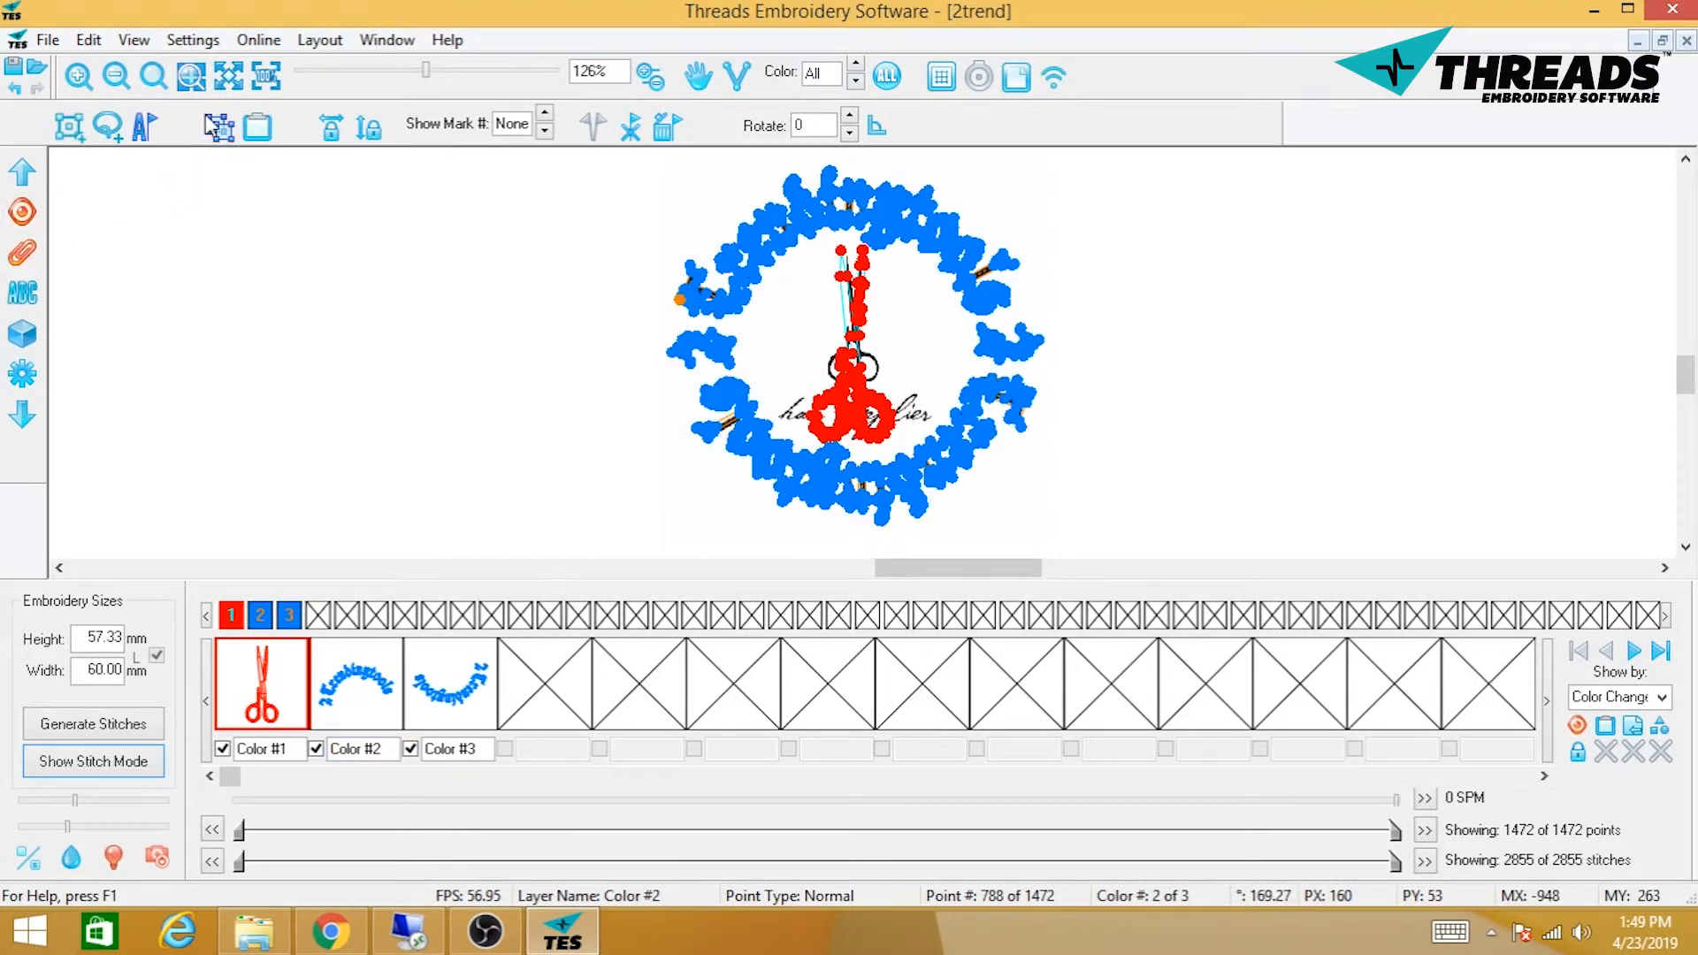
pyautogui.click(24, 257)
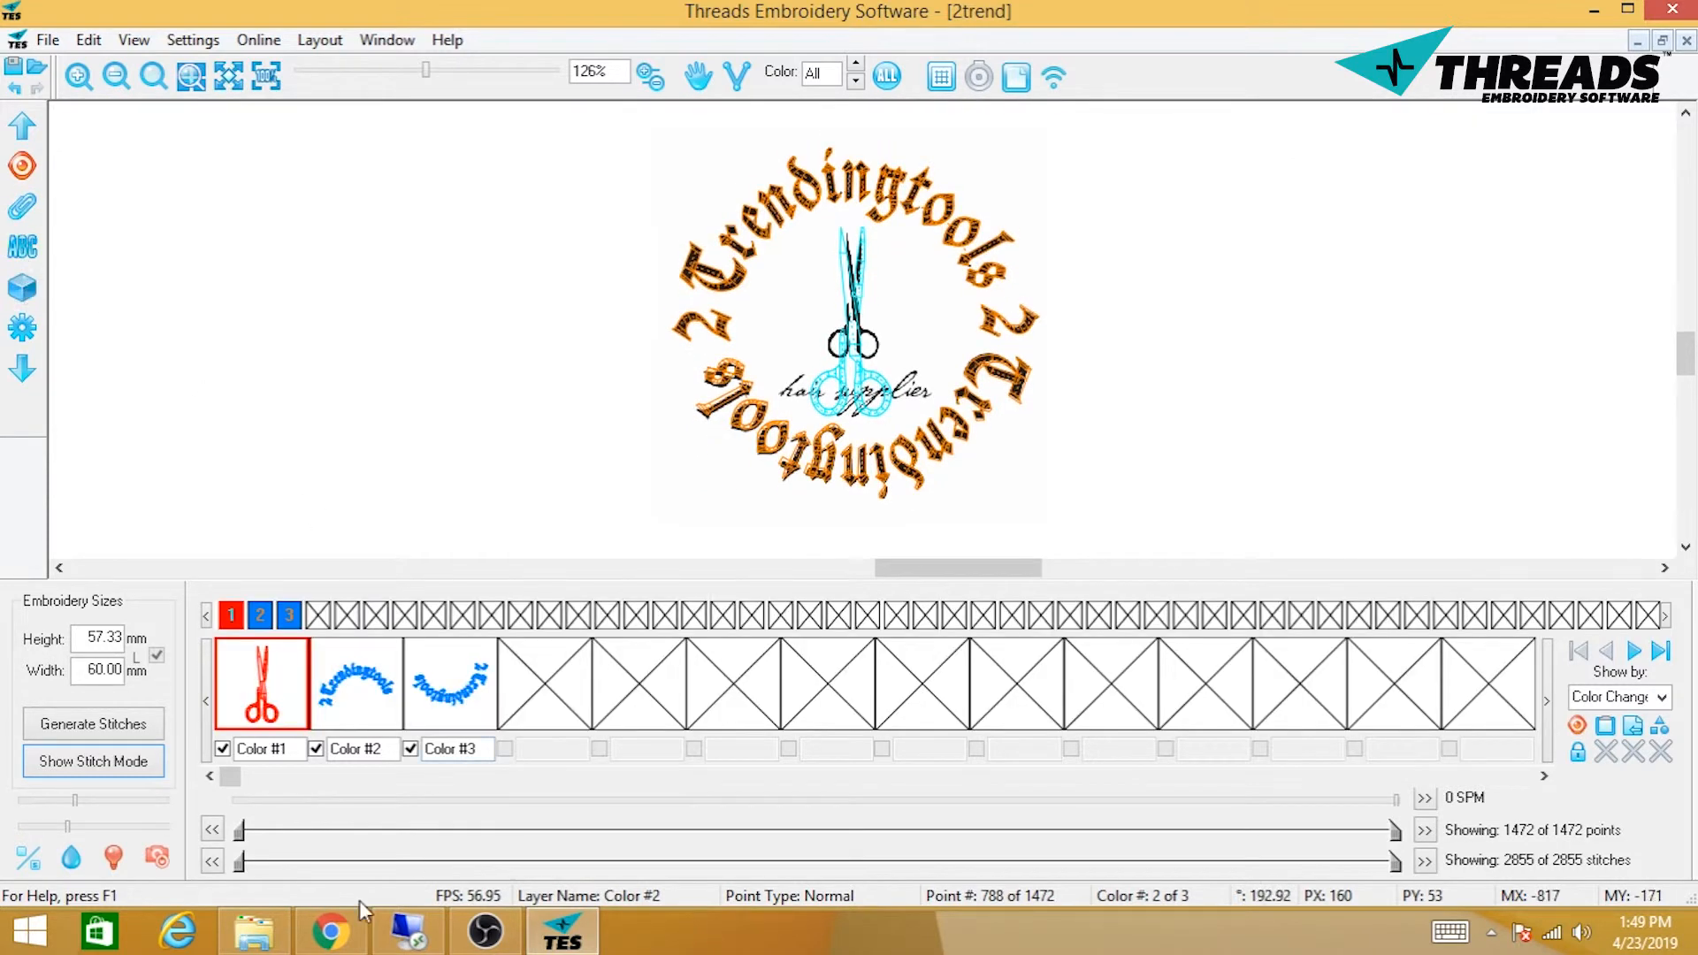
pyautogui.click(157, 858)
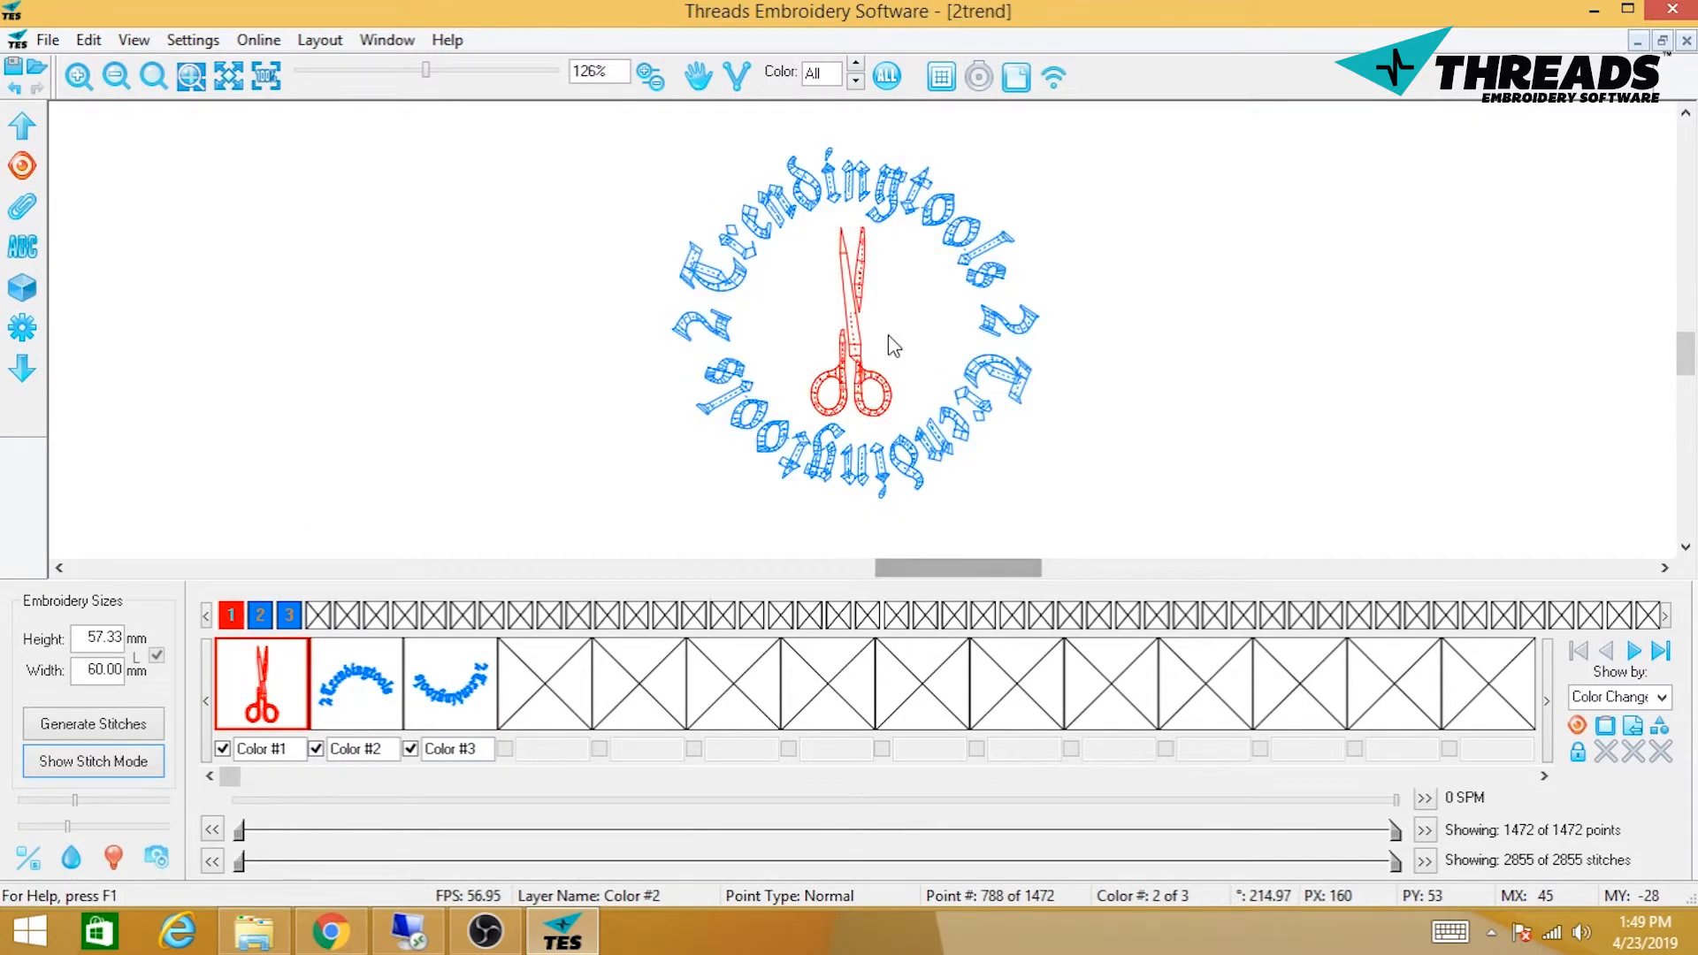
pyautogui.click(139, 770)
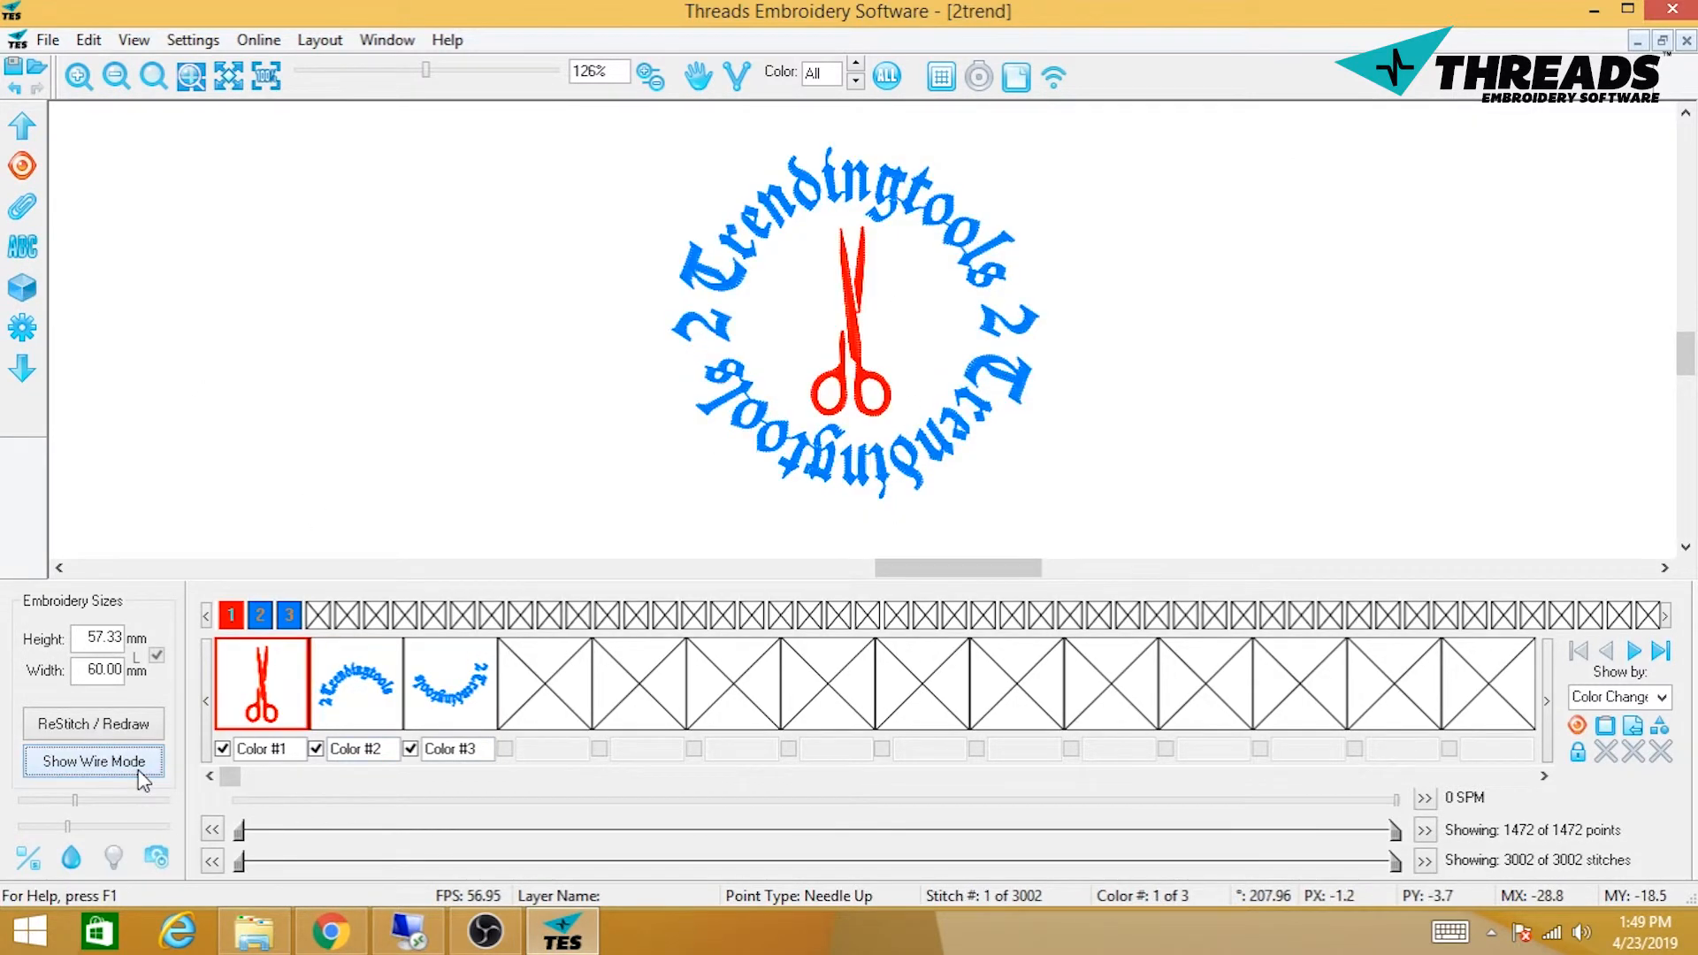
# - Return the design to wire mode, zoom out to 109%, and show the background image
pyautogui.click(138, 771)
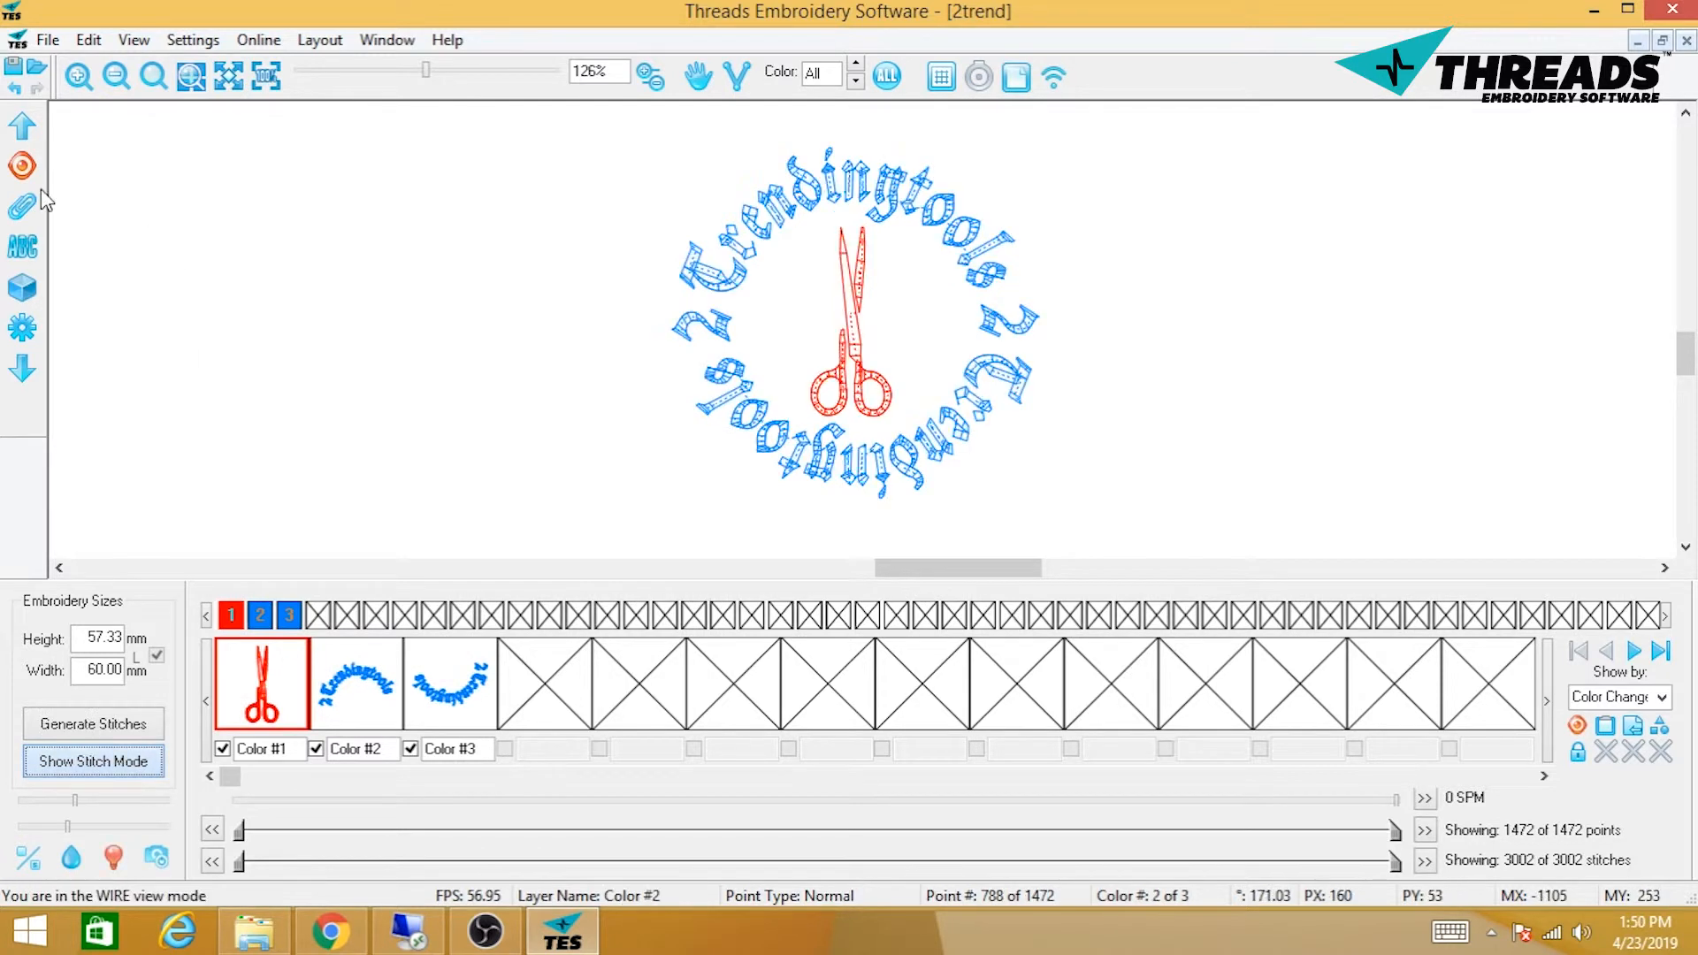
pyautogui.click(118, 78)
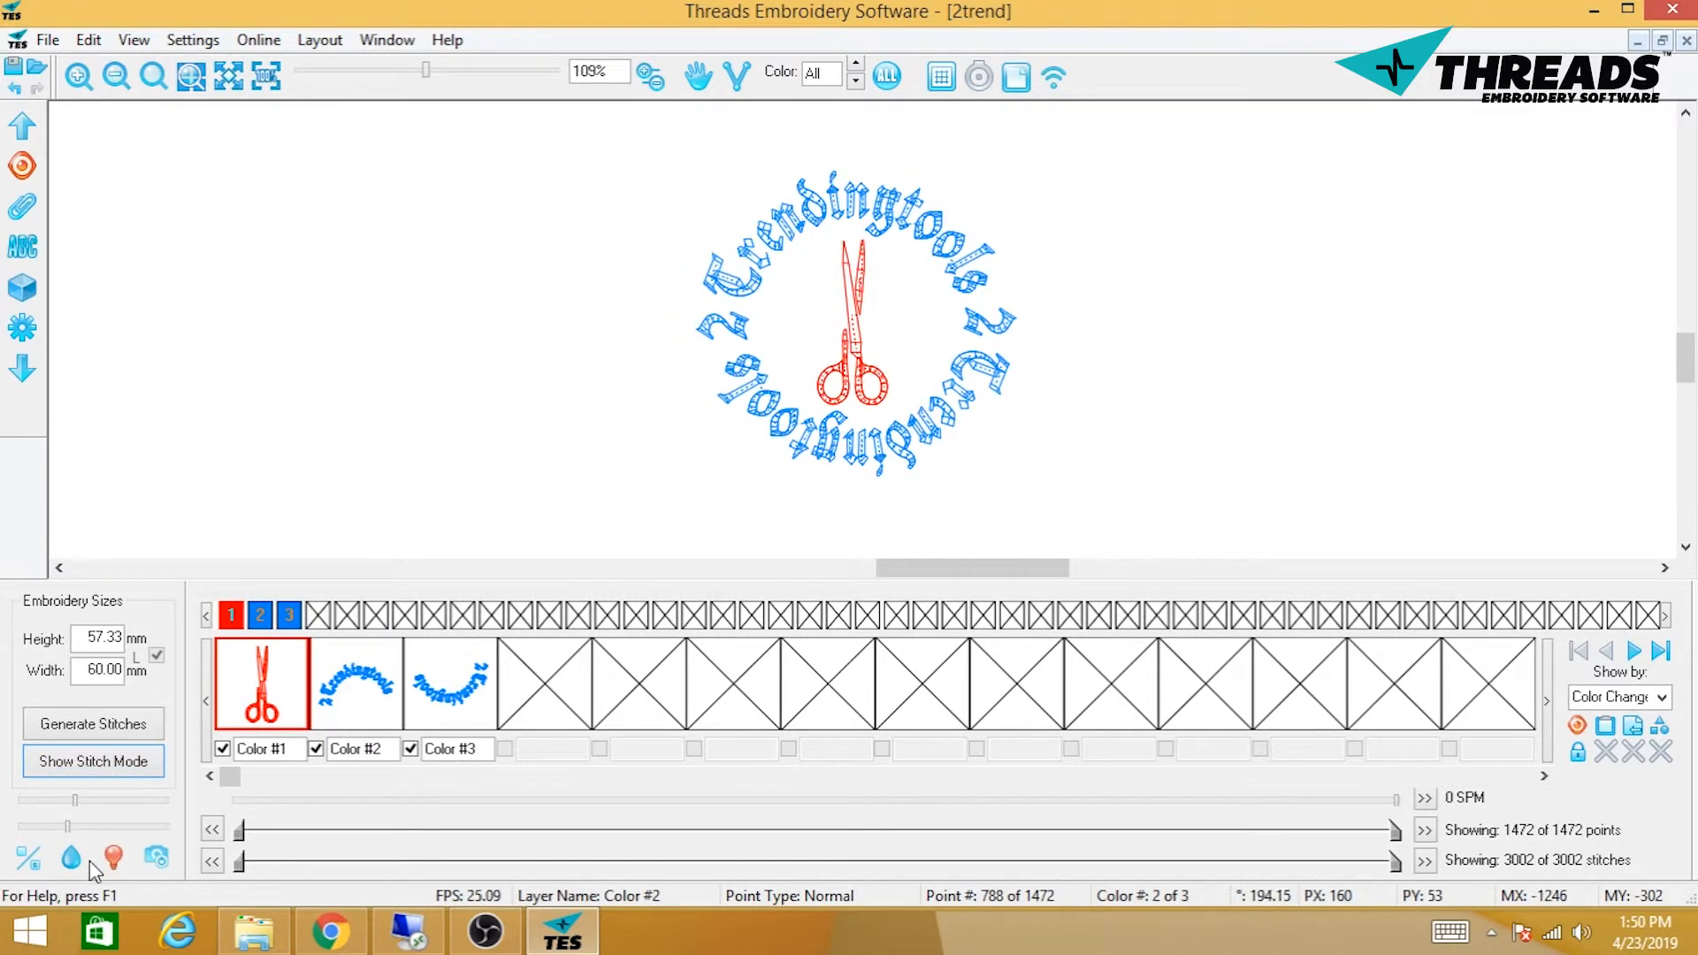
pyautogui.click(160, 873)
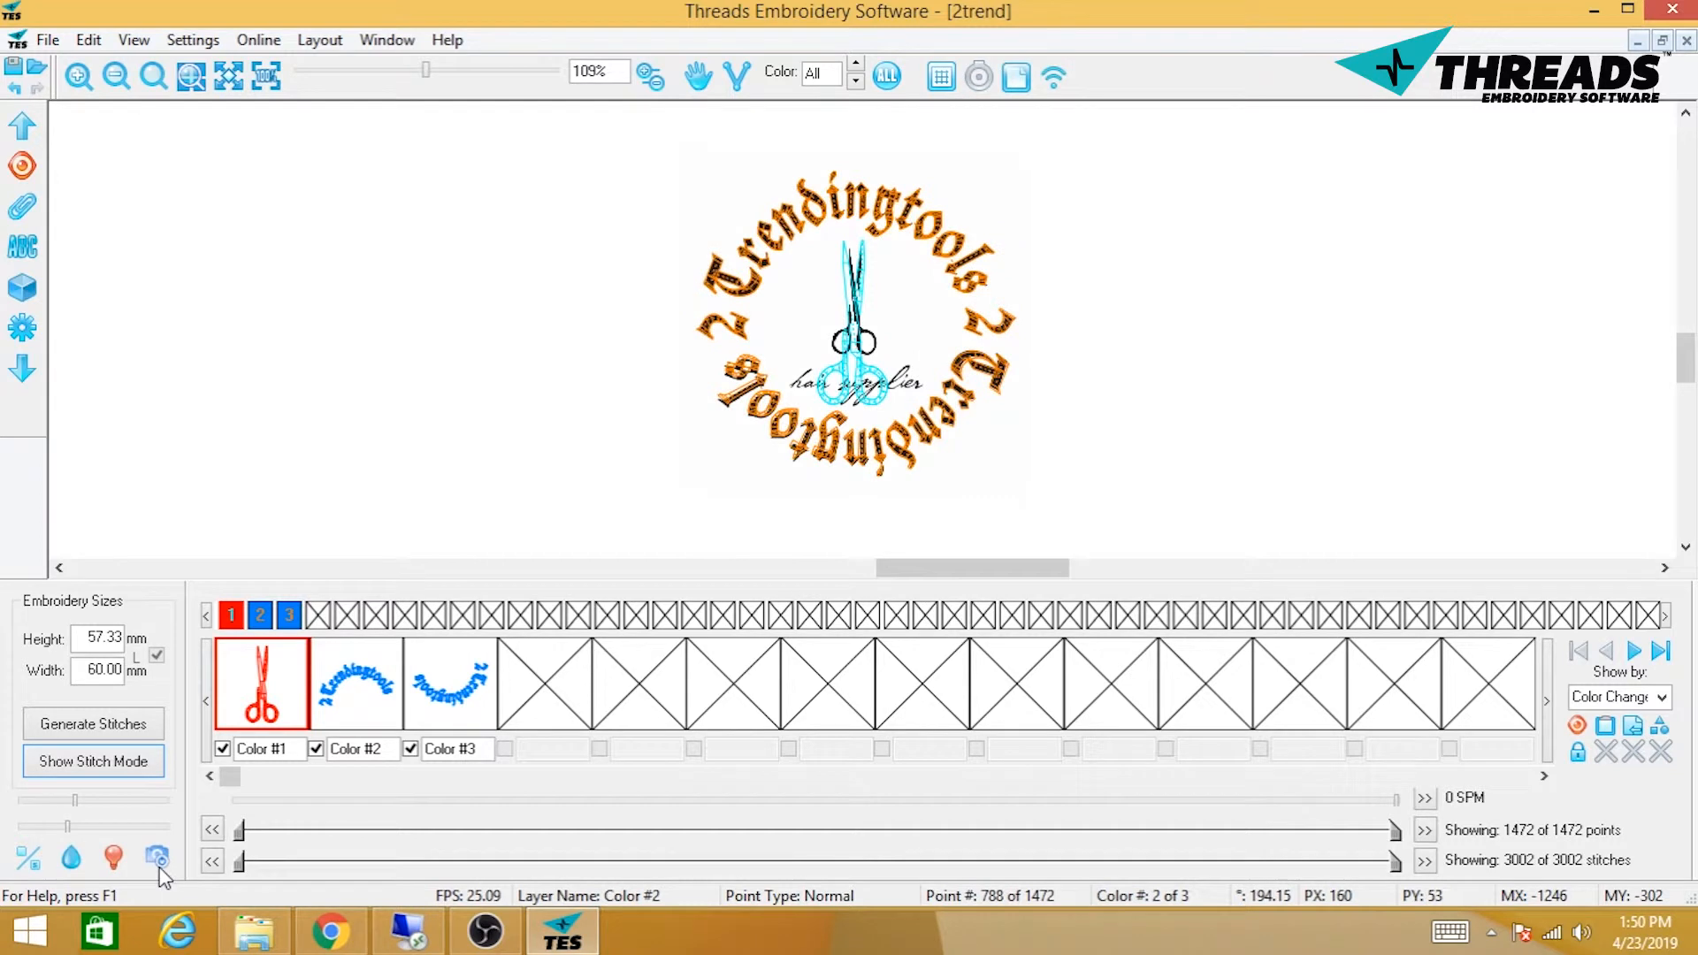
# - Hide the background image and enter new lettering reading "Hair Supplier"
pyautogui.click(161, 868)
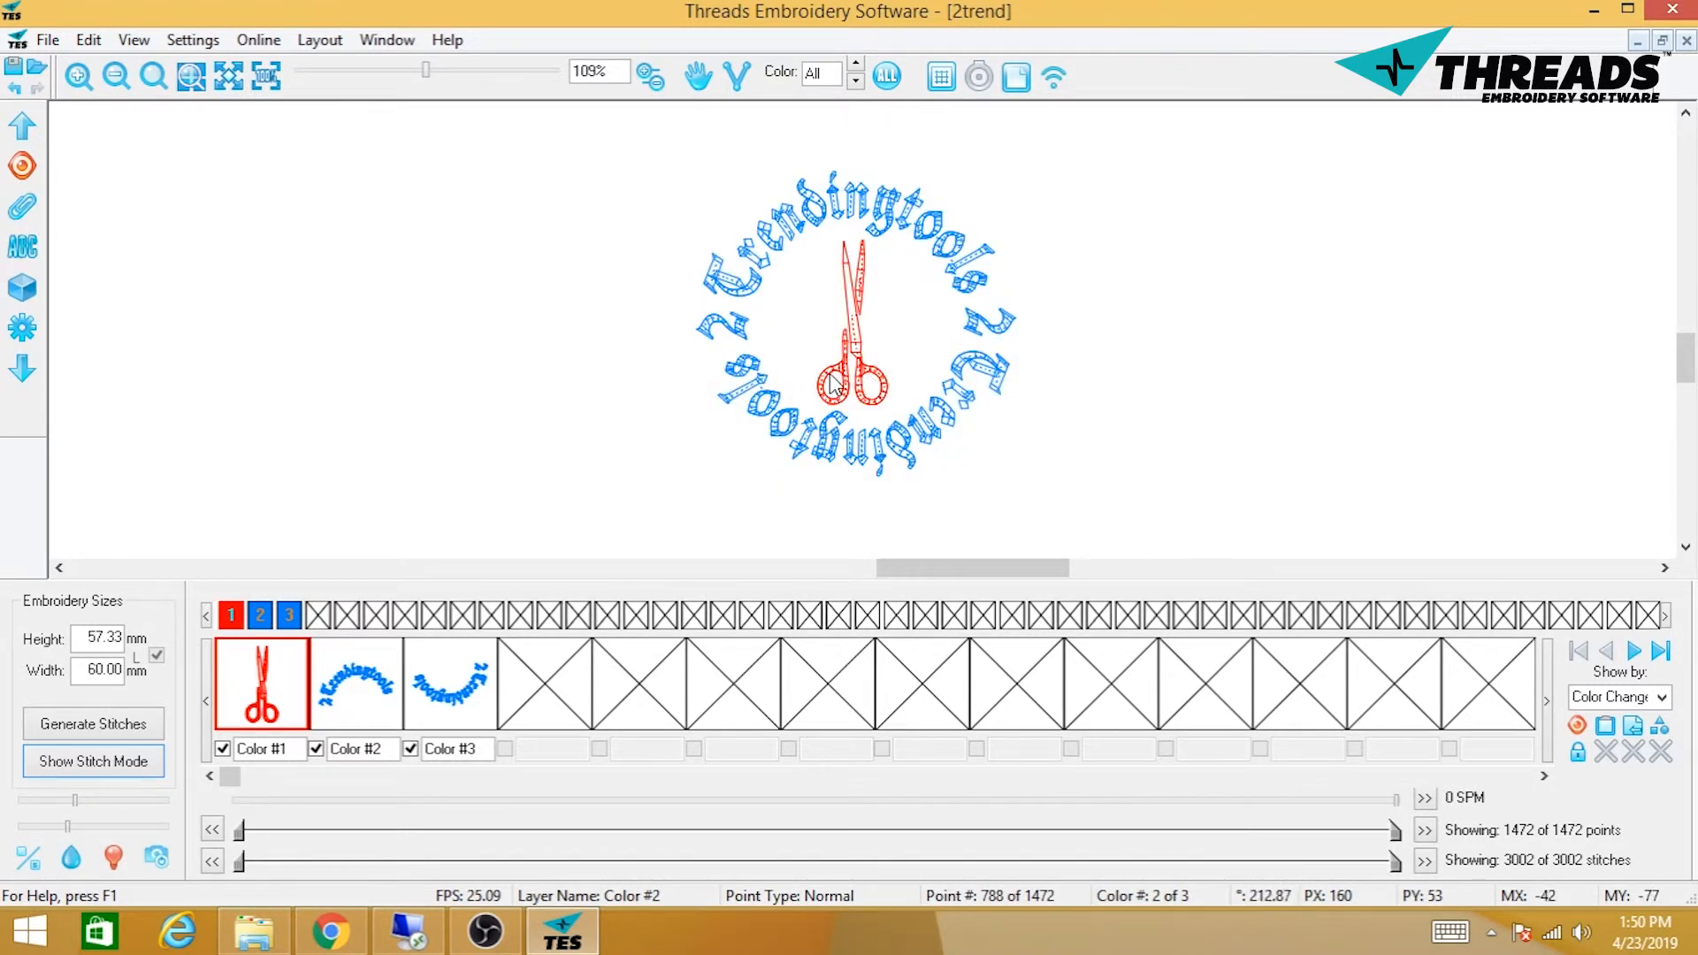
pyautogui.click(24, 249)
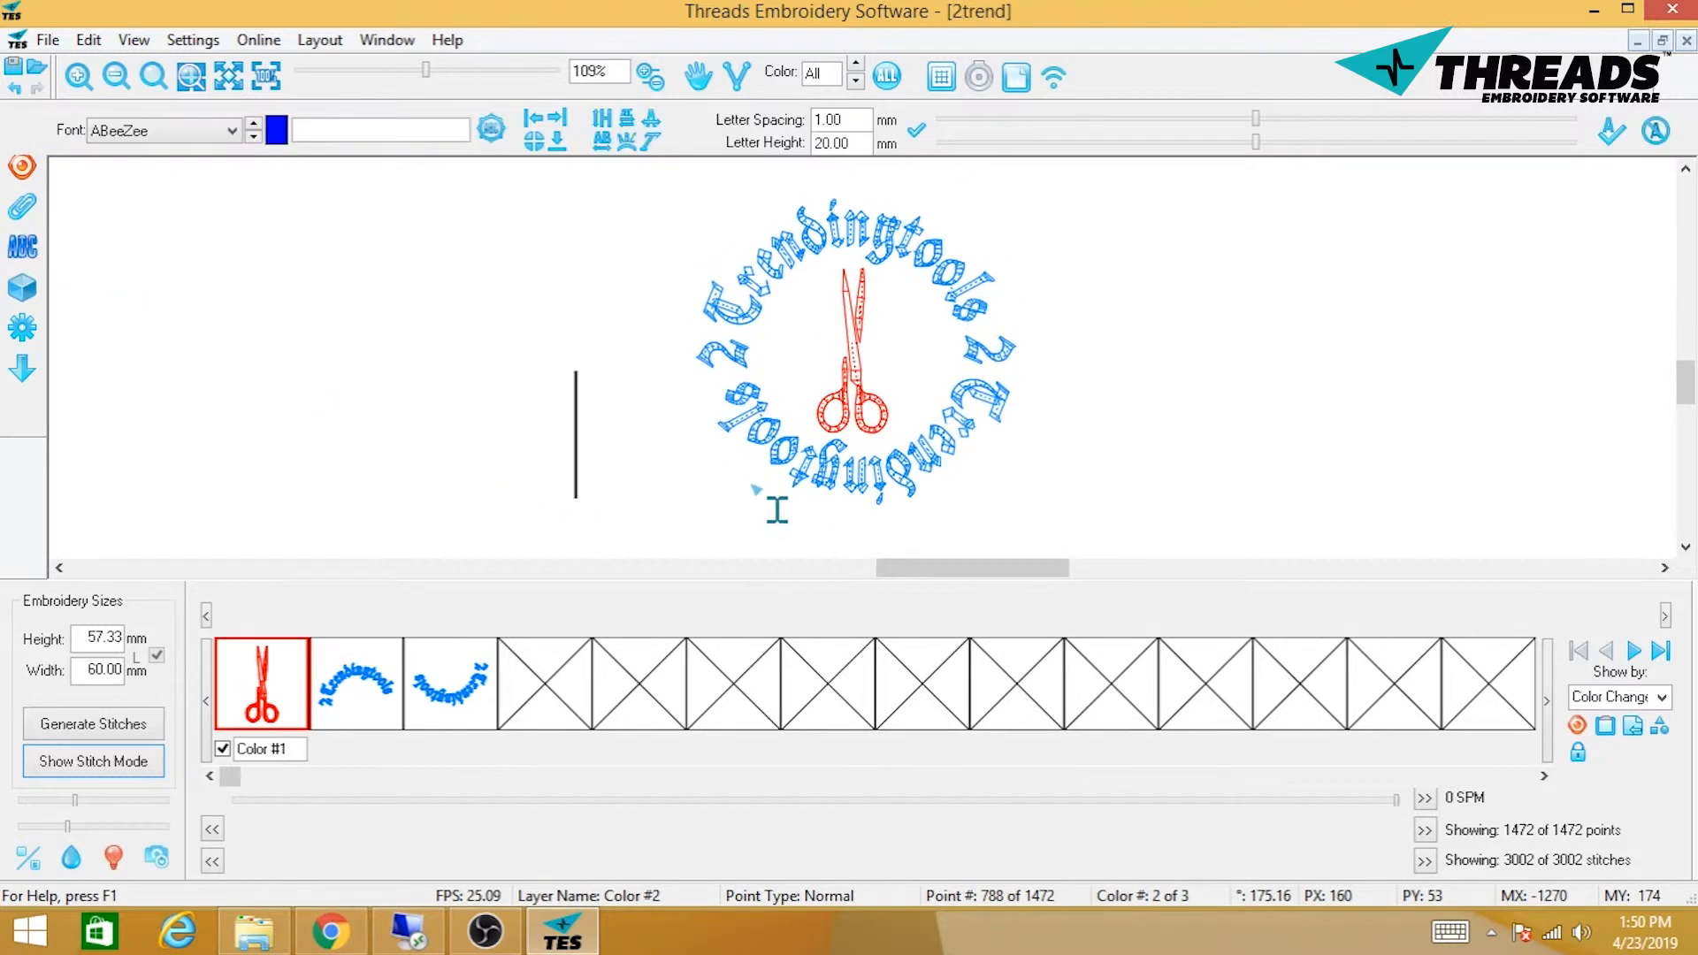
pyautogui.click(108, 78)
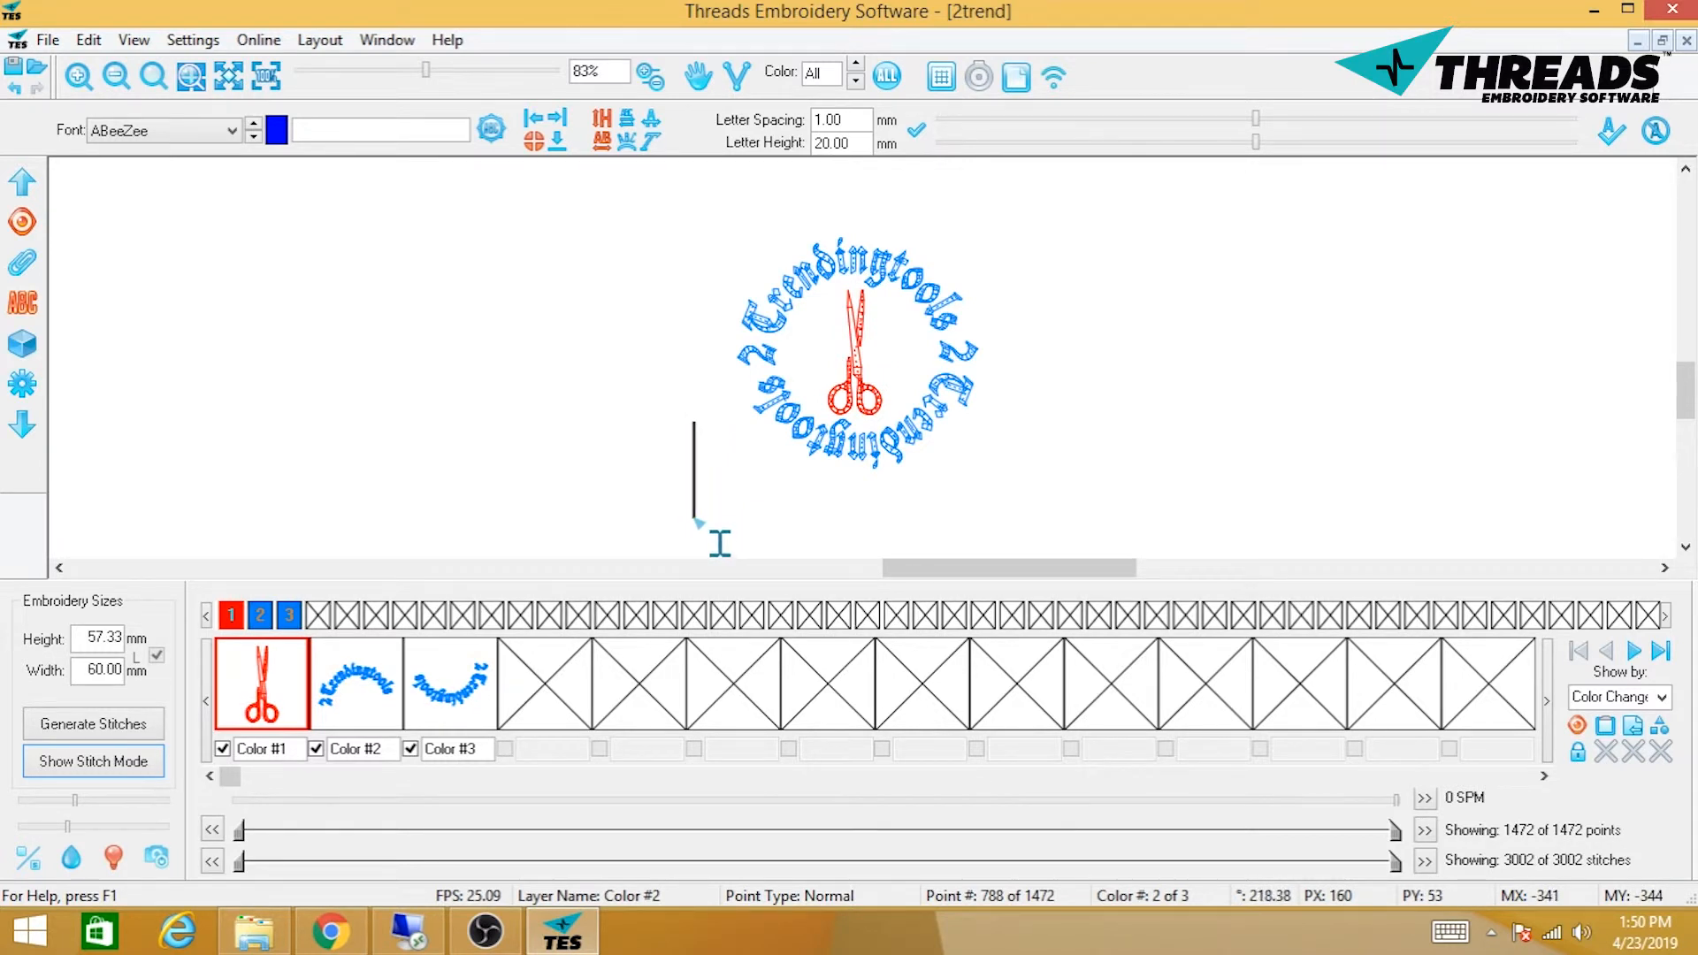
pyautogui.write('Hair SU')
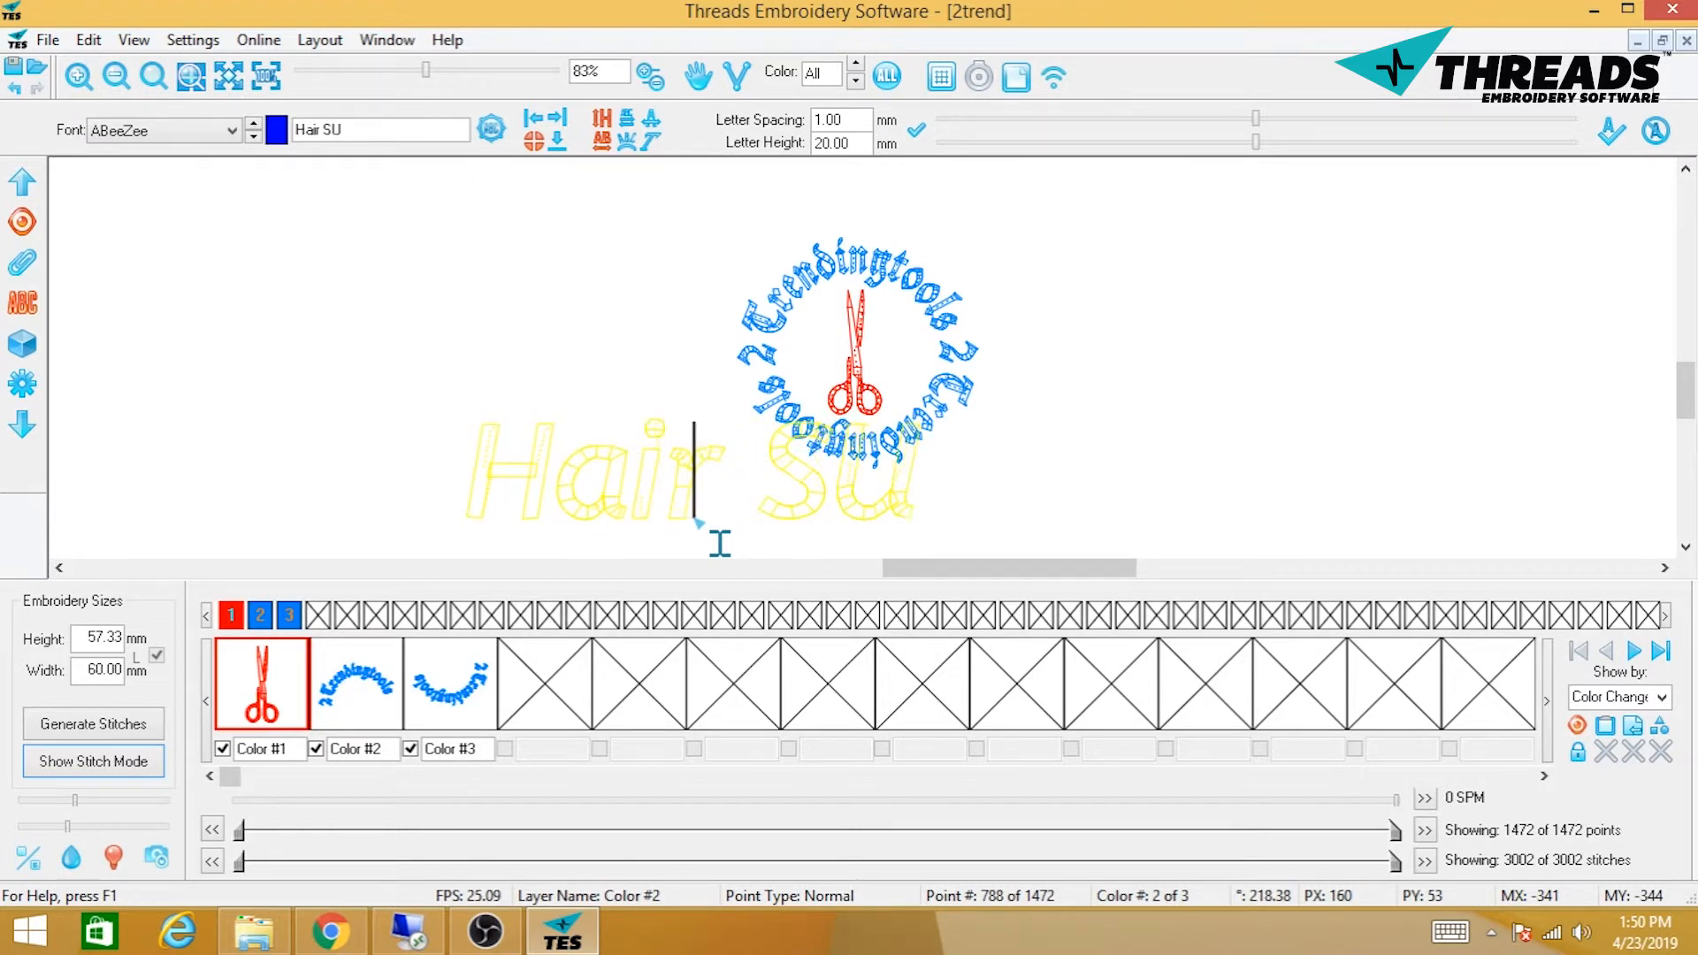
pyautogui.press('BackSpace')
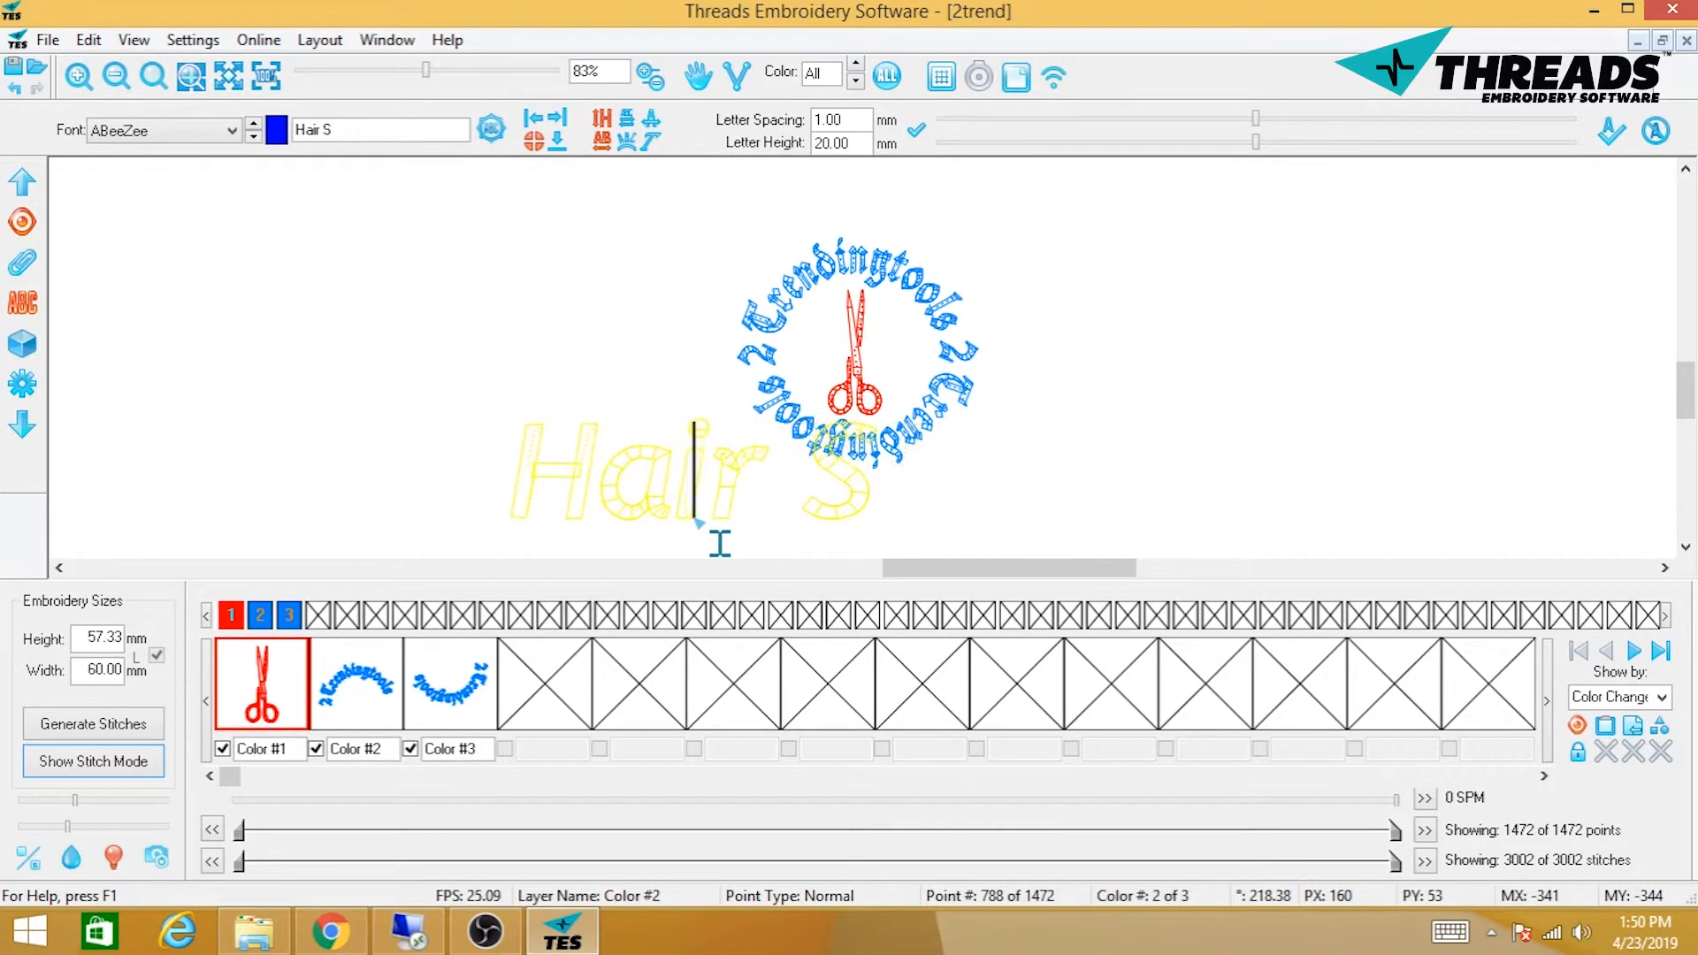
pyautogui.write('upplier')
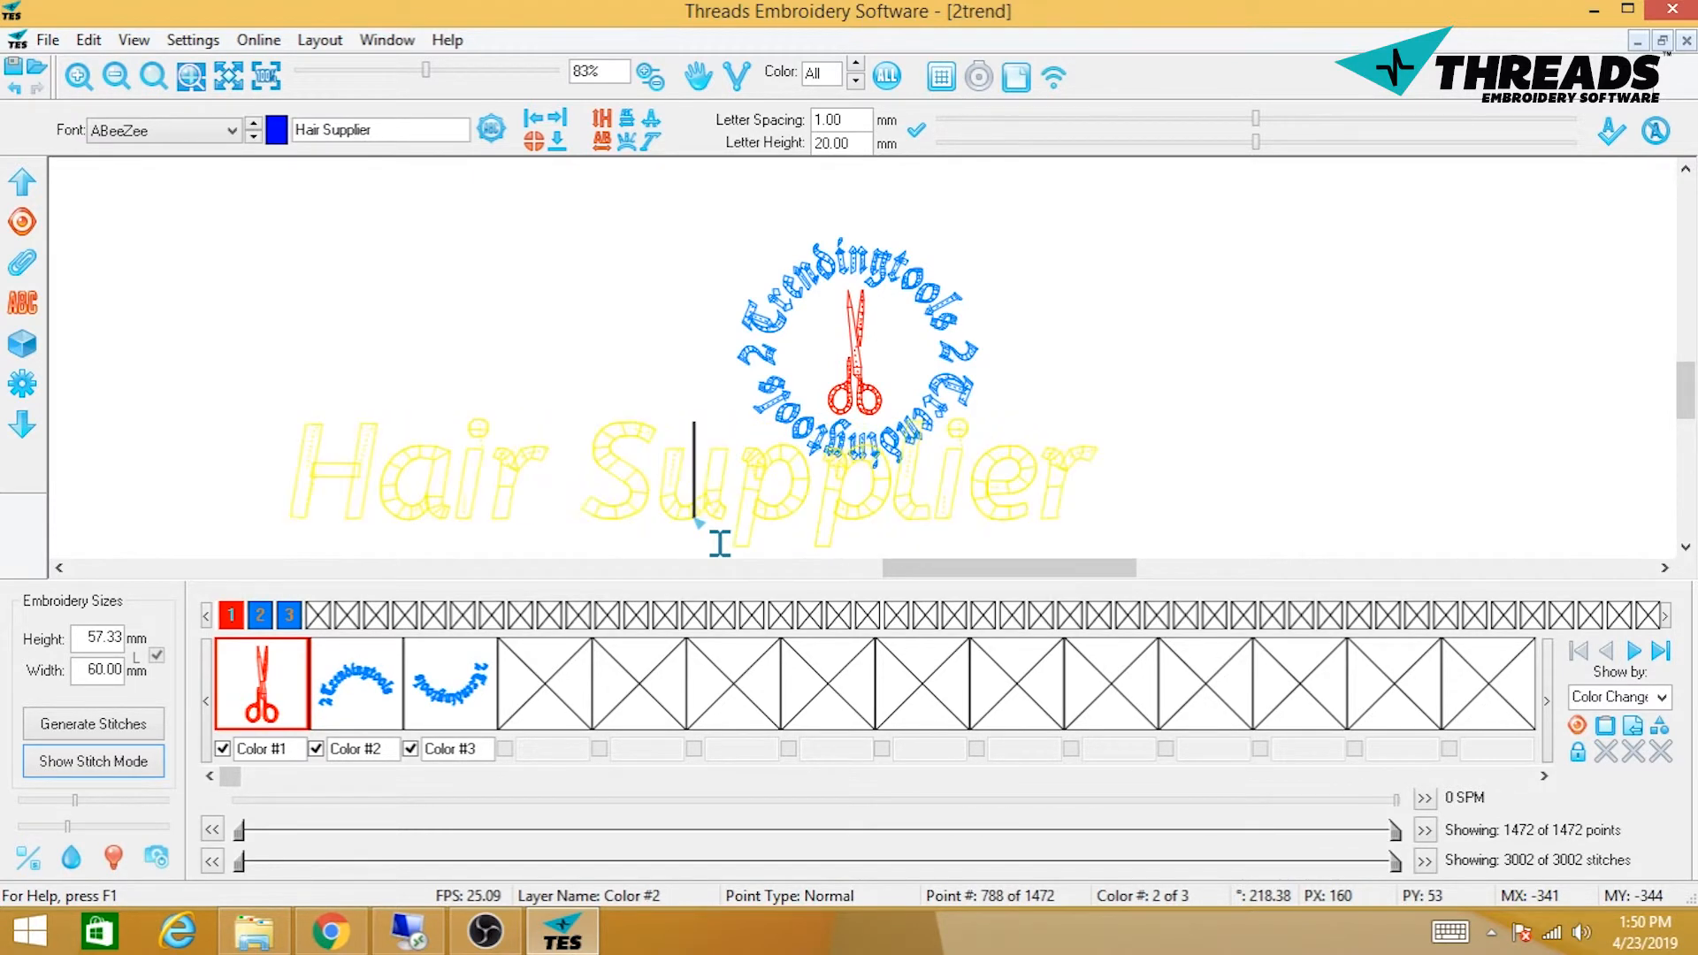
# - Position the "Hair Supplier" lettering centered just below the circular logo and set its letter height to 8.75 mm
pyautogui.click(114, 78)
pyautogui.click(114, 78)
pyautogui.click(113, 78)
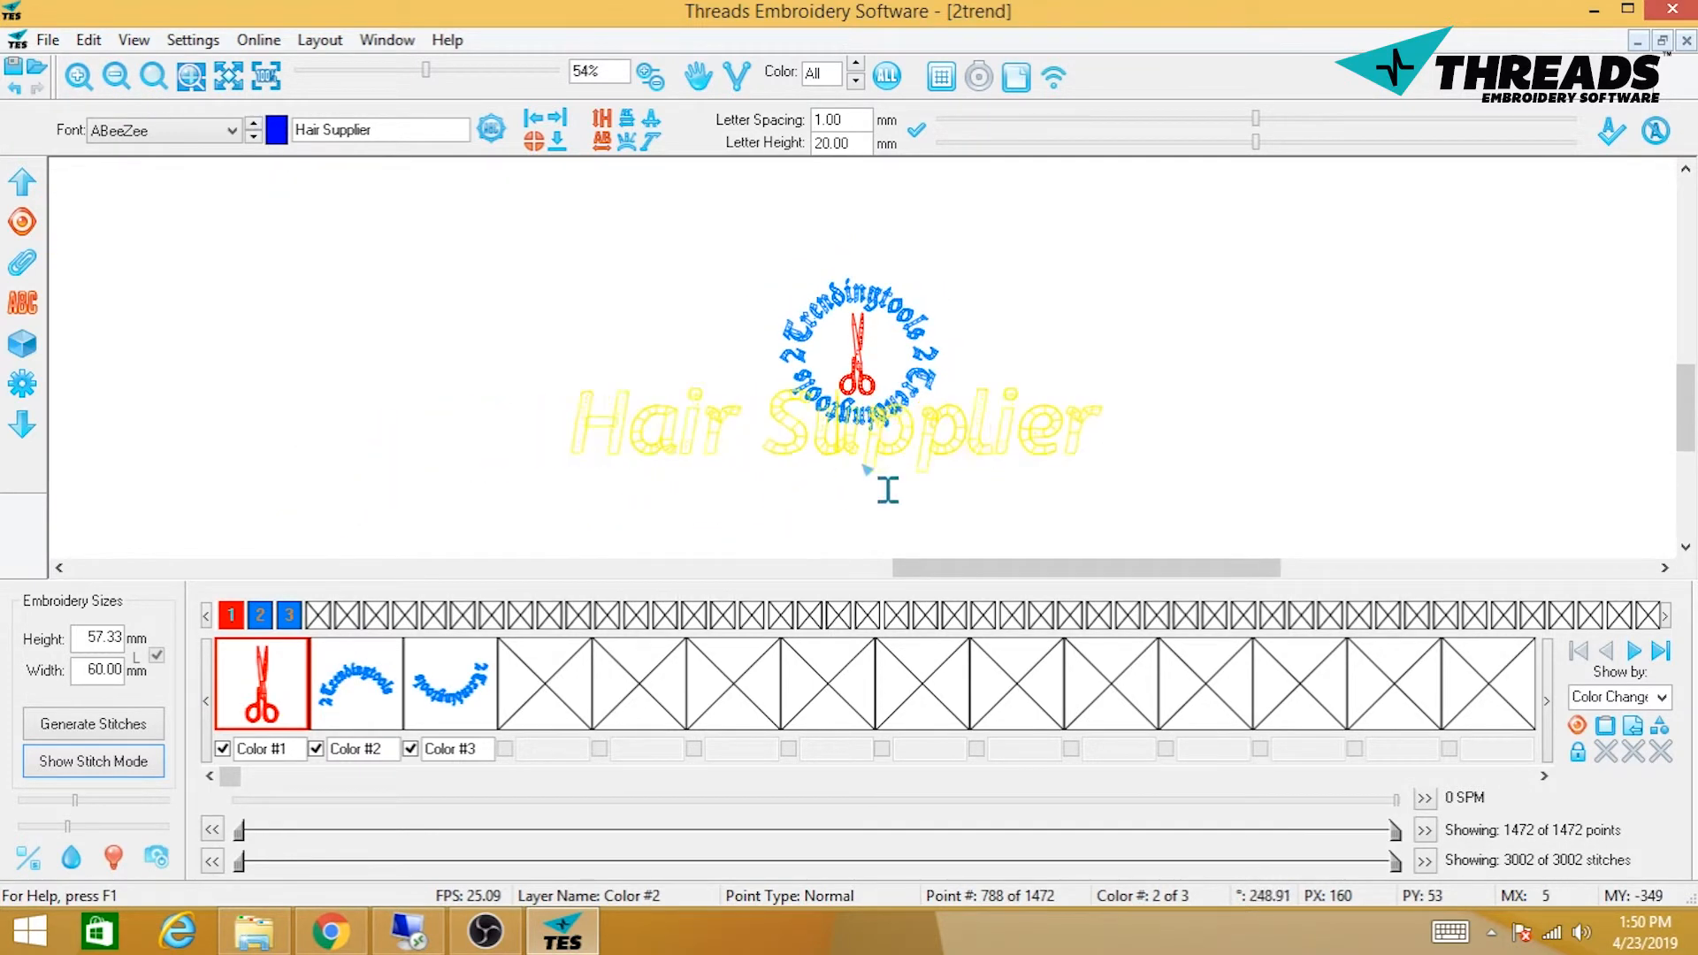
pyautogui.moveTo(888, 490); pyautogui.dragTo(891, 504)
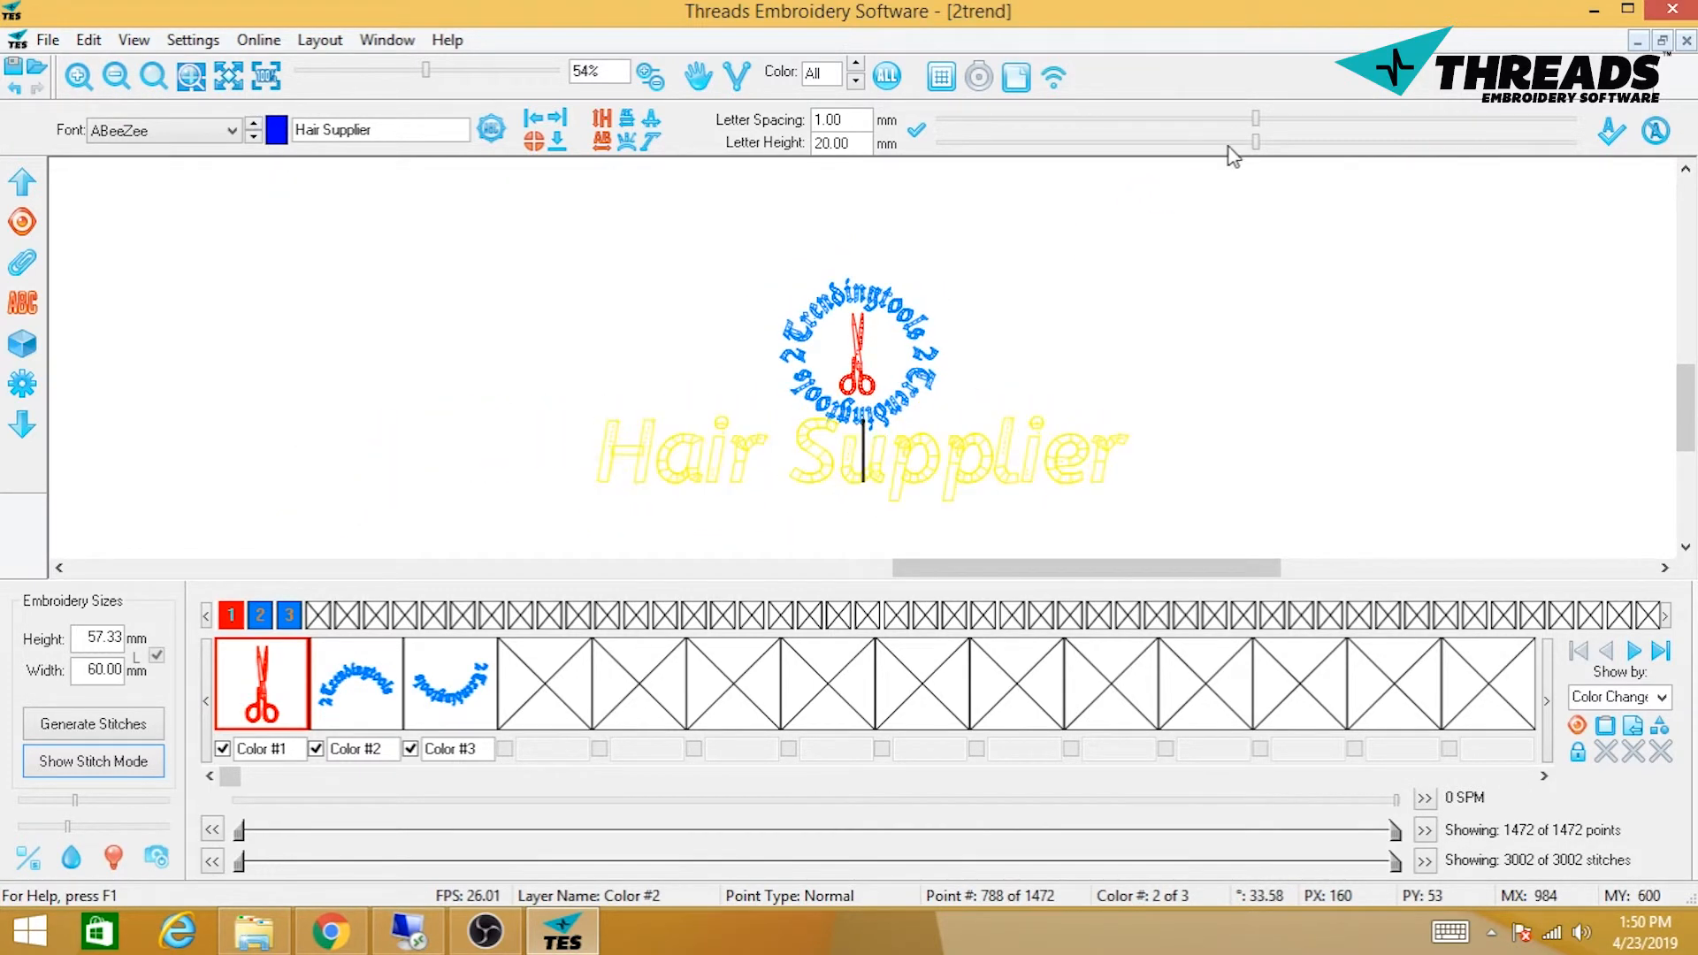
pyautogui.moveTo(1256, 146); pyautogui.dragTo(1089, 143)
pyautogui.click(863, 462)
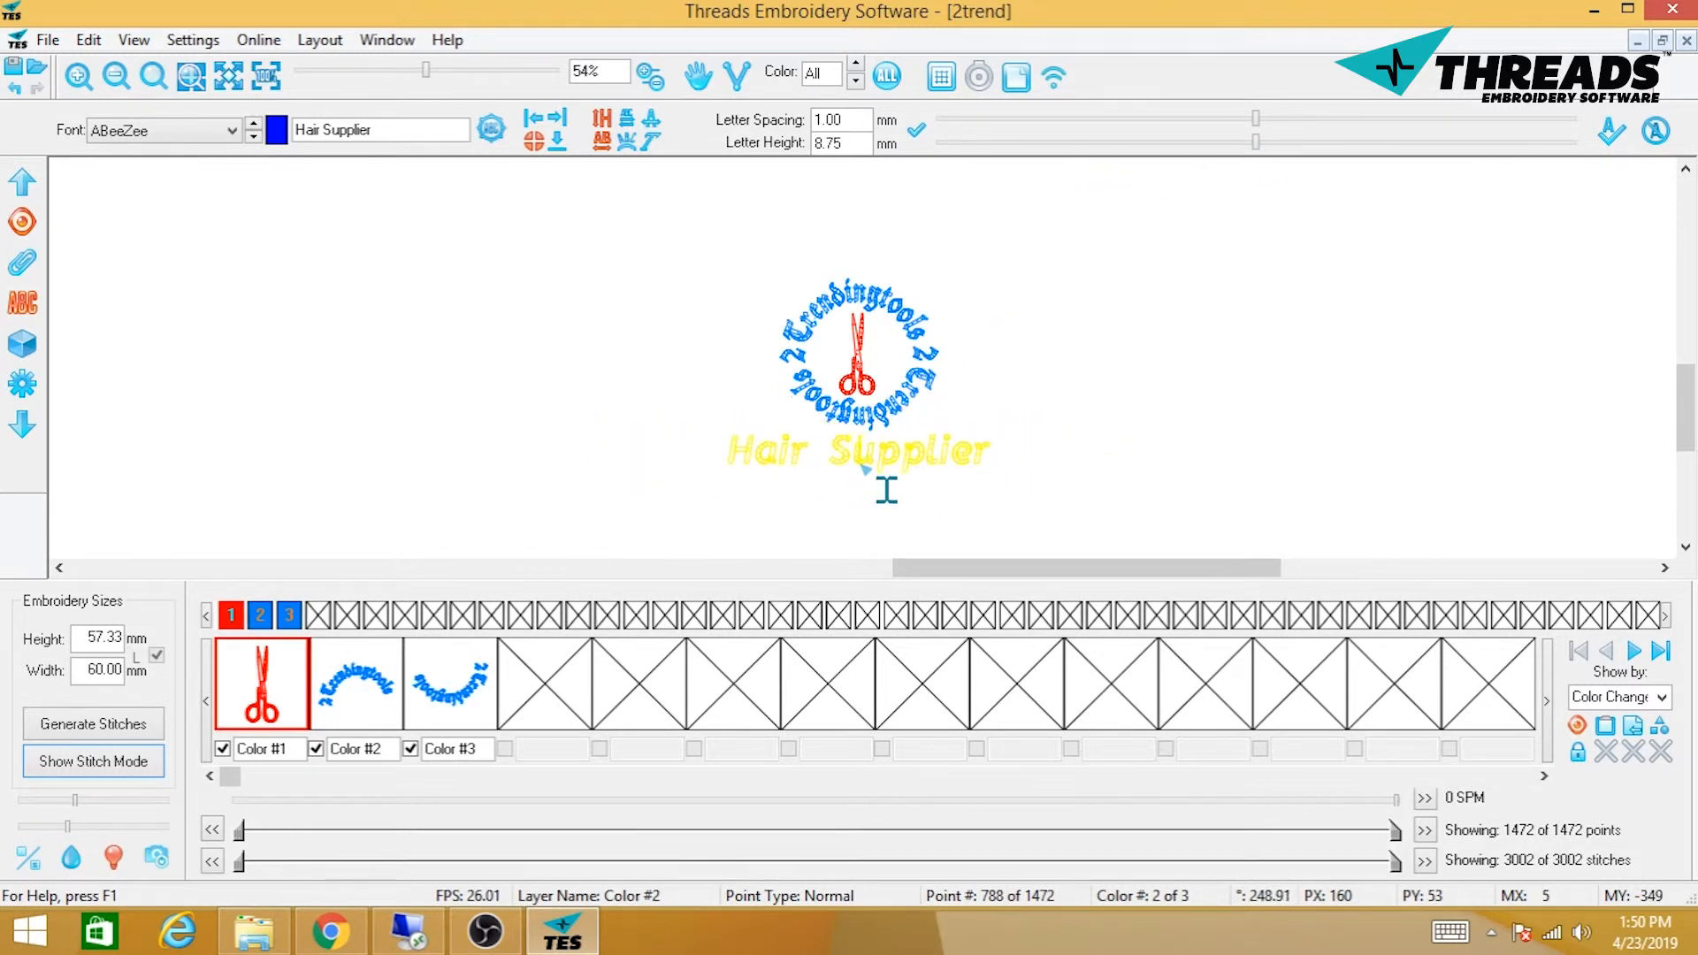
# - Try out different fonts on the "Hair Supplier" lettering and settle on Lucida Calligraphy
pyautogui.click(255, 125)
pyautogui.click(255, 124)
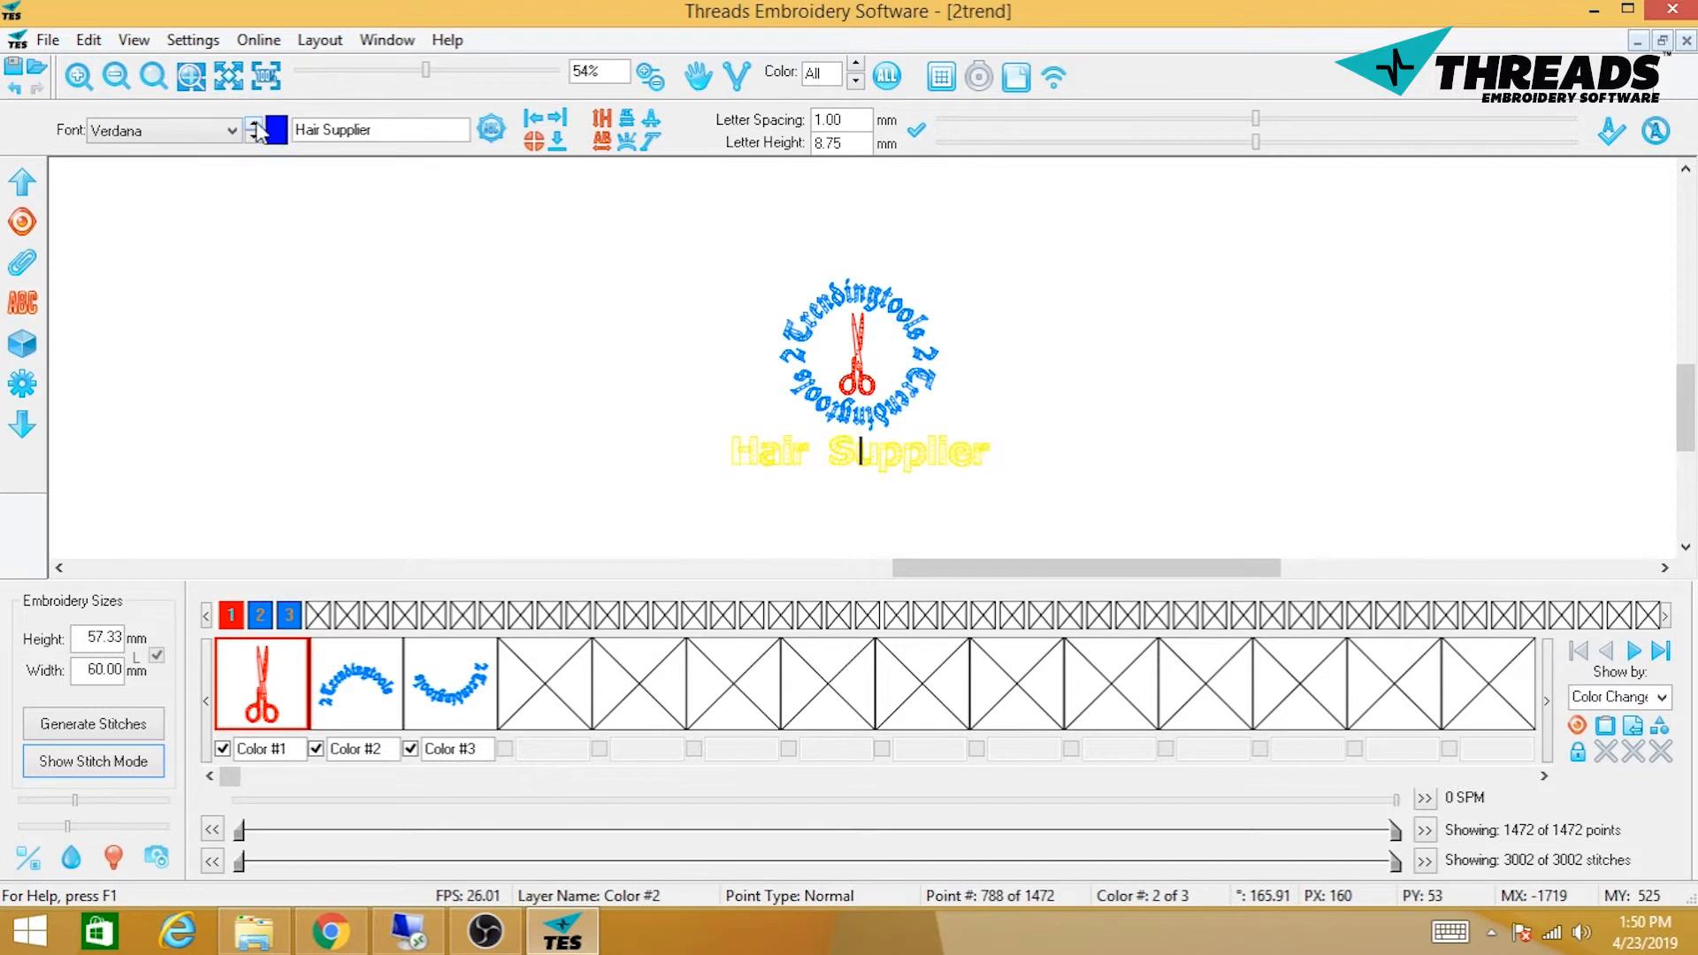
pyautogui.click(254, 125)
pyautogui.click(255, 125)
pyautogui.click(255, 125)
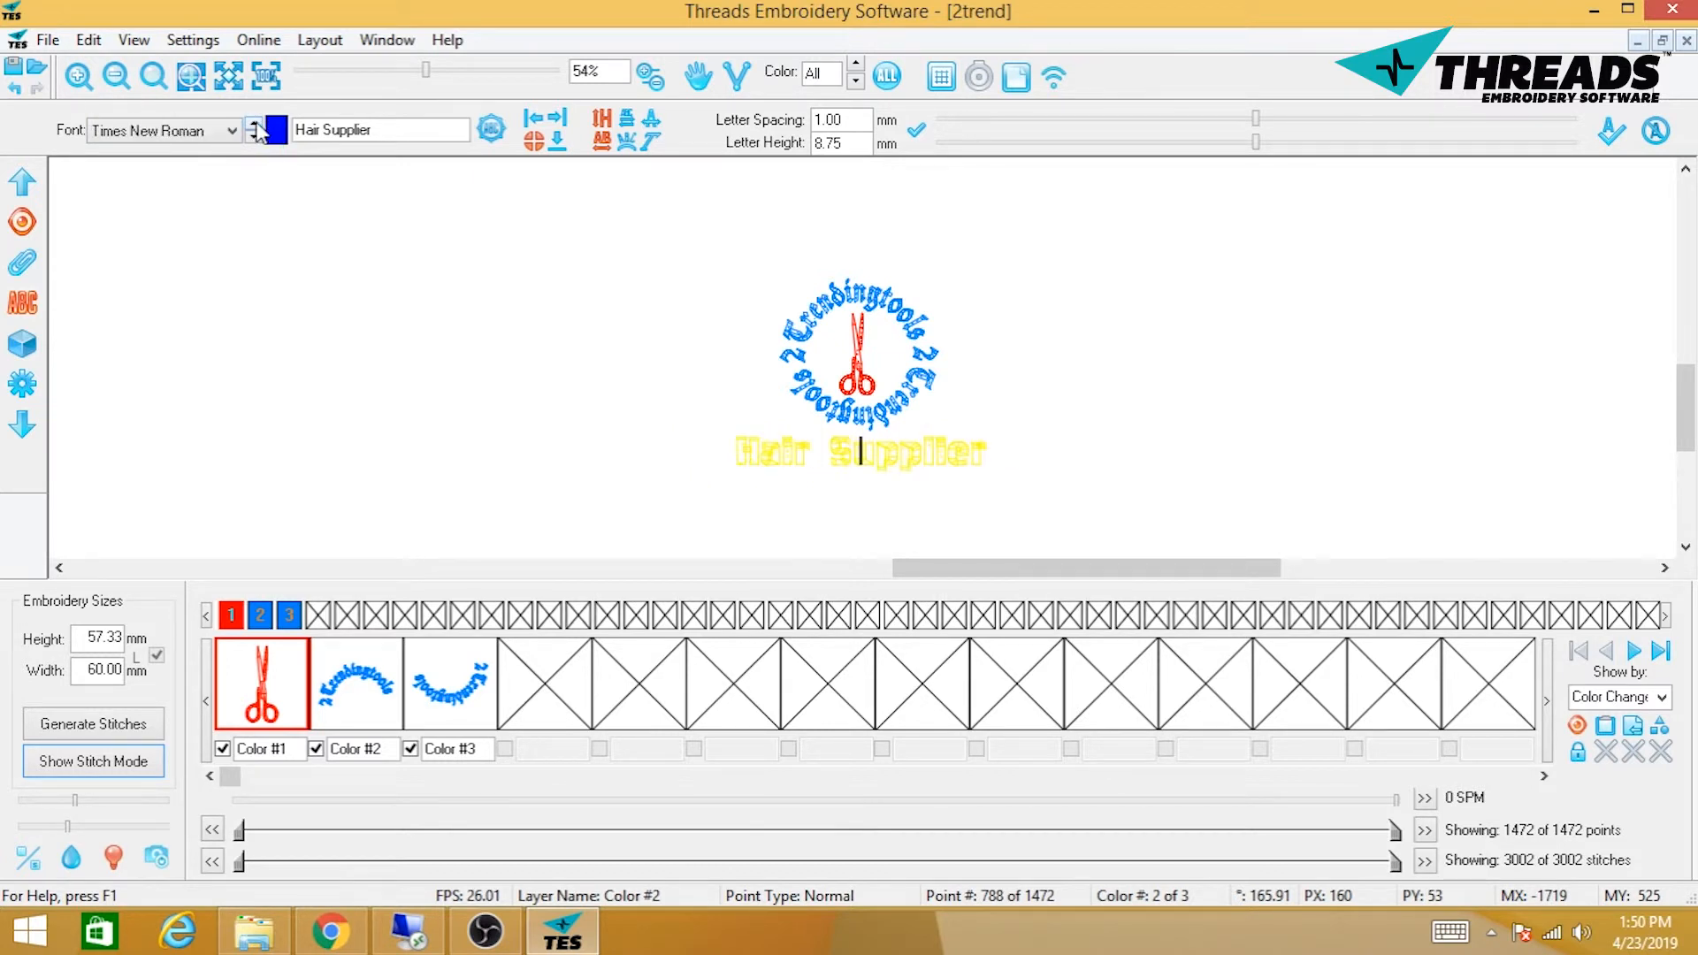
pyautogui.click(255, 125)
pyautogui.click(254, 125)
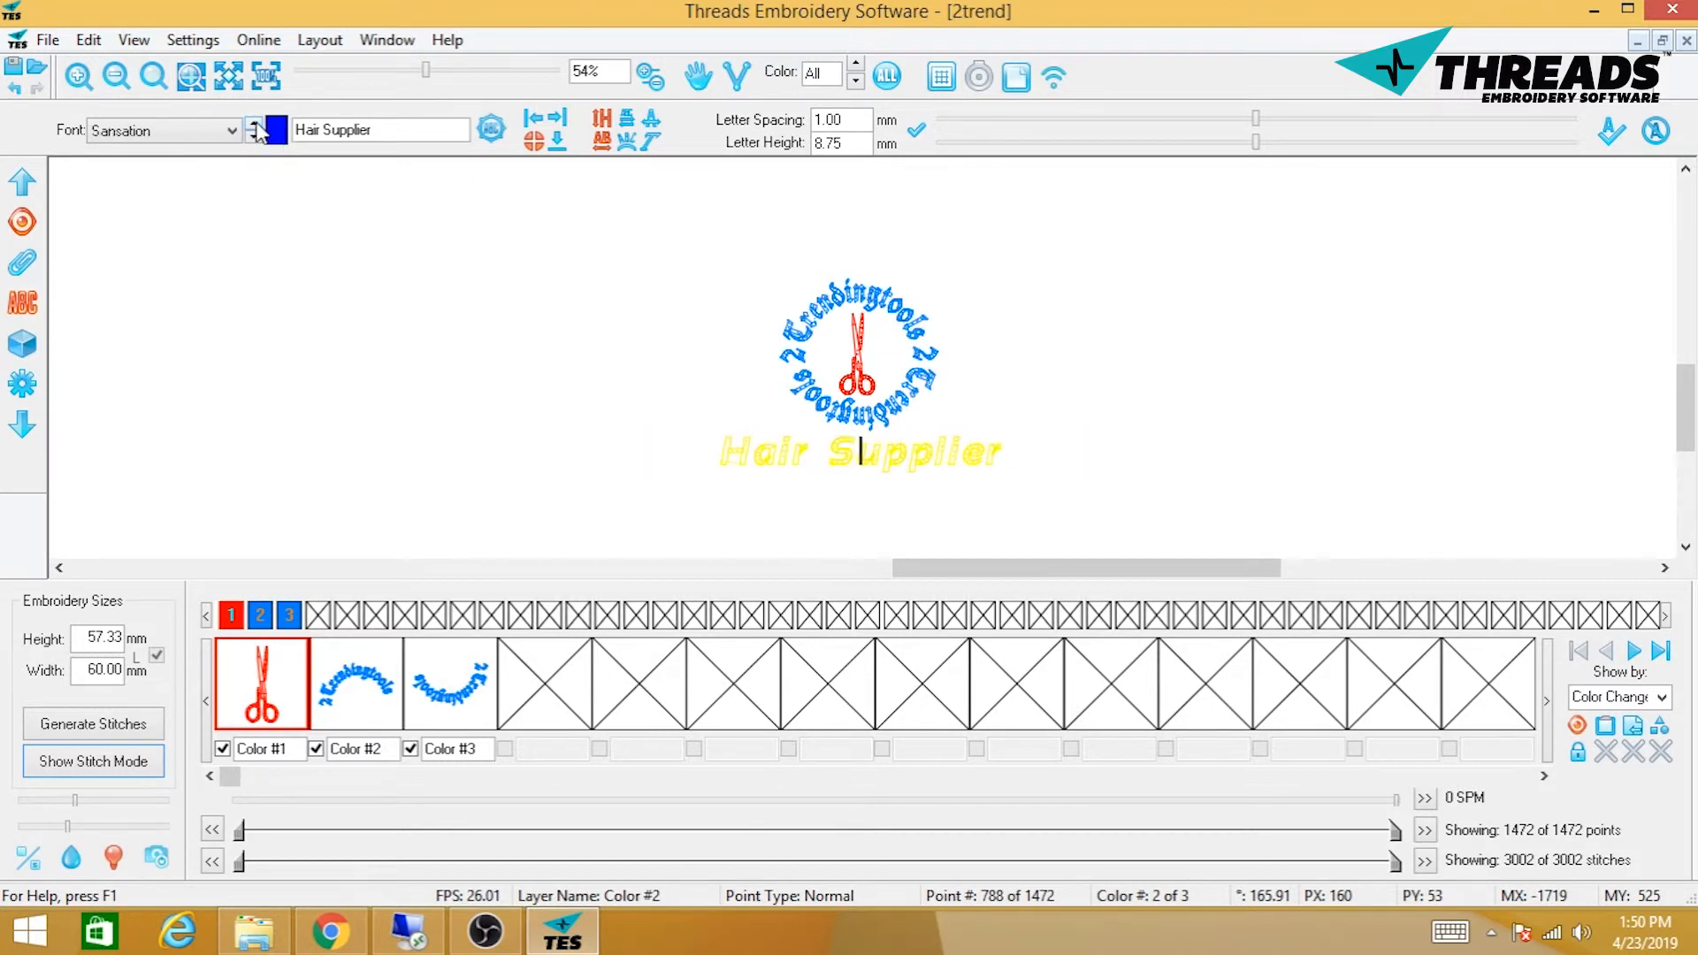
pyautogui.click(255, 125)
pyautogui.click(255, 125)
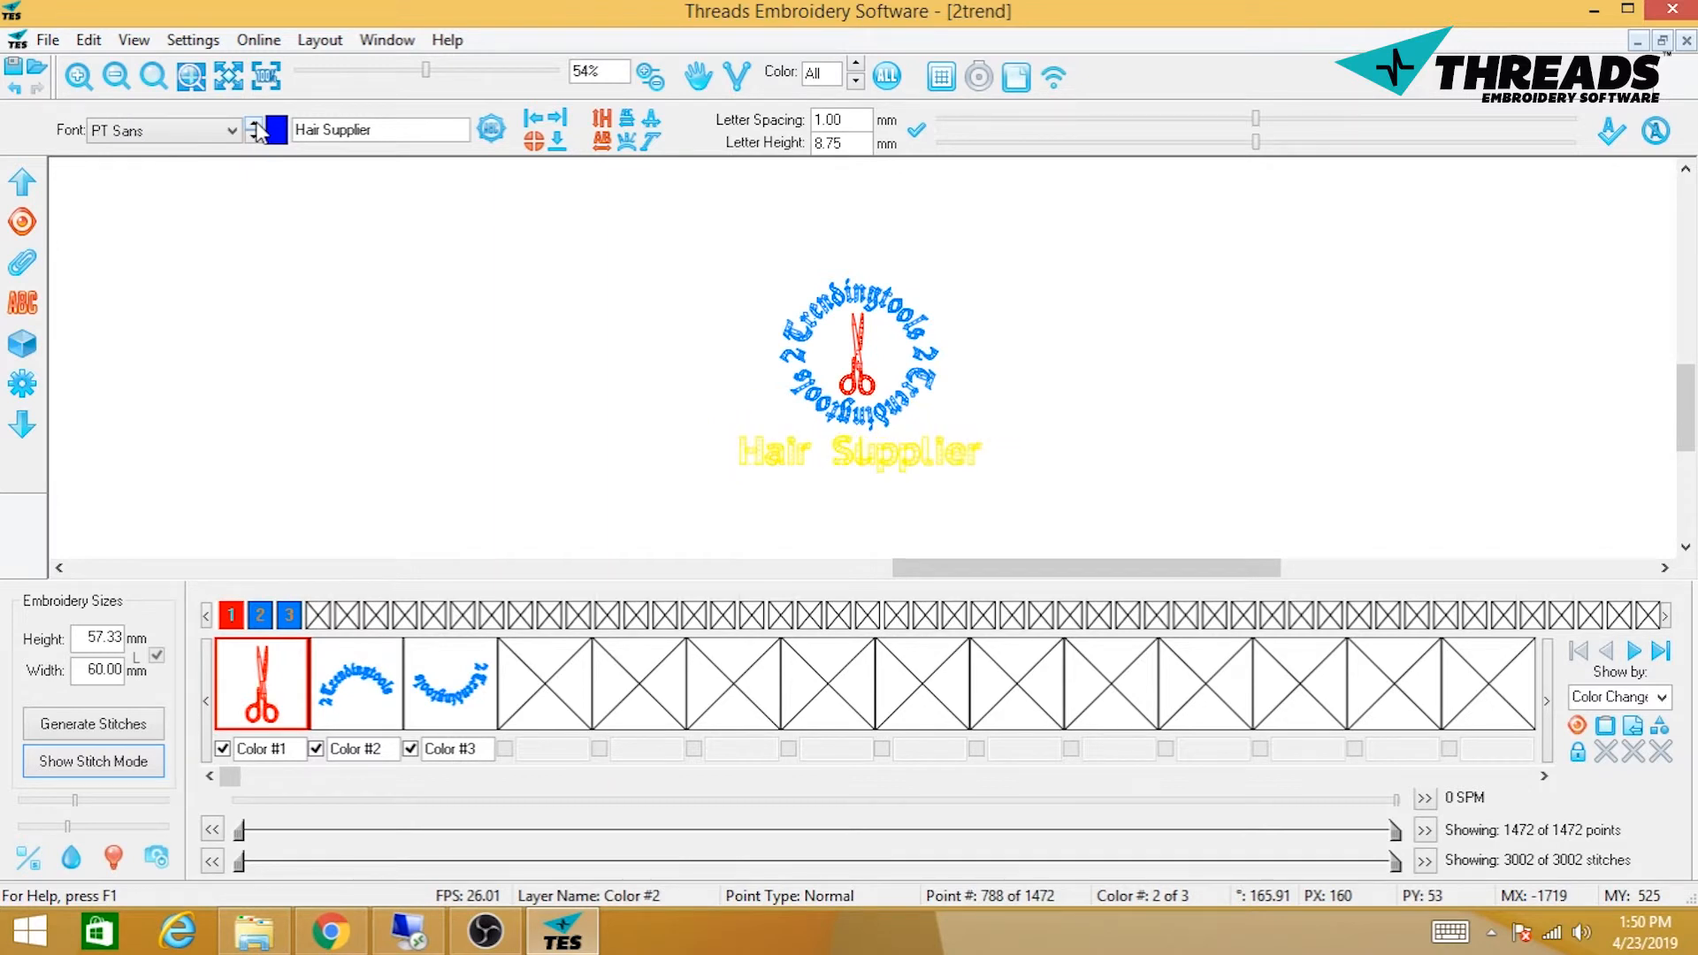
pyautogui.click(254, 127)
pyautogui.click(255, 126)
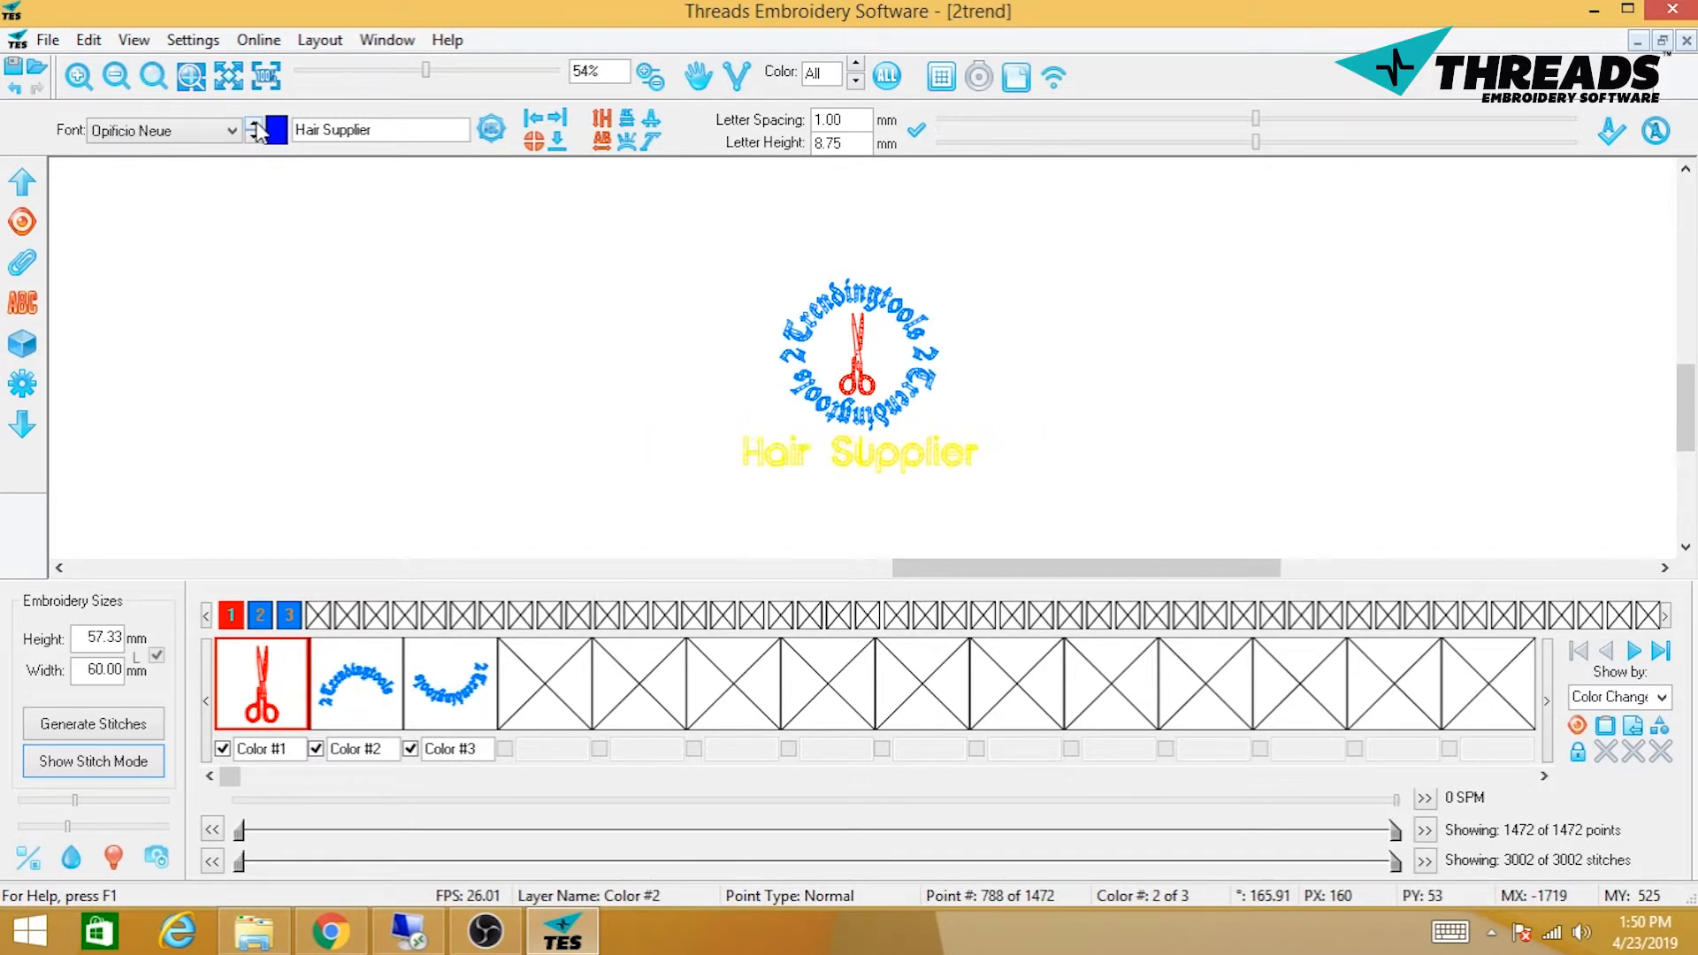
pyautogui.click(255, 126)
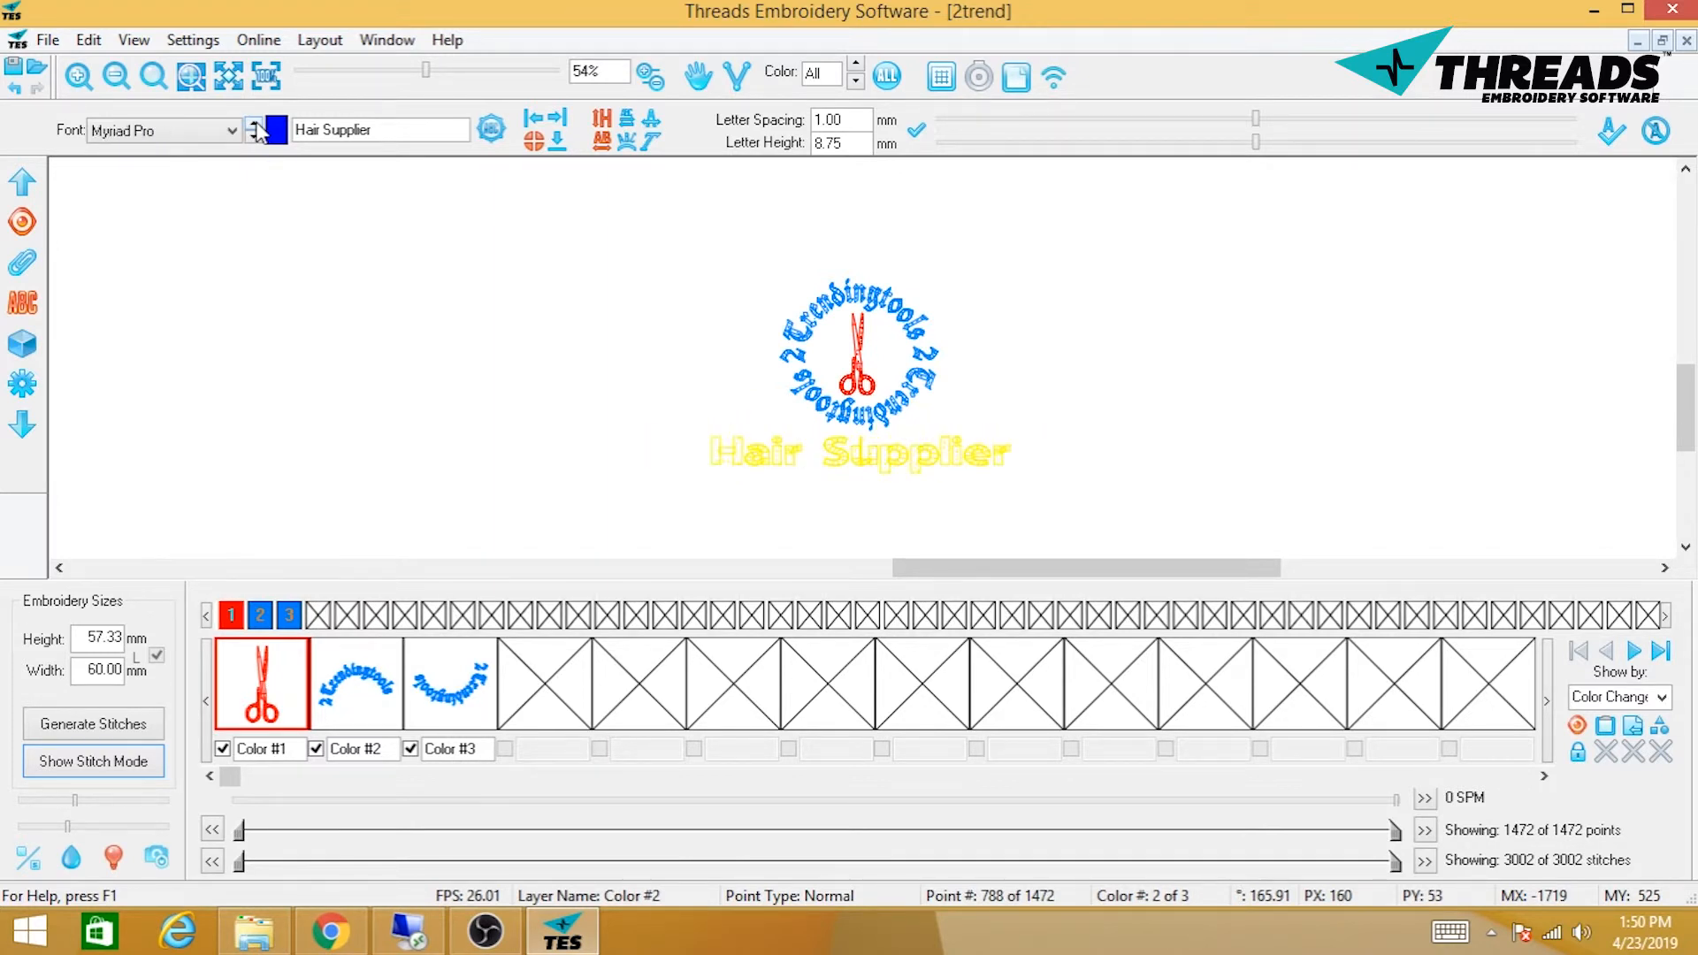
pyautogui.click(255, 126)
pyautogui.click(254, 126)
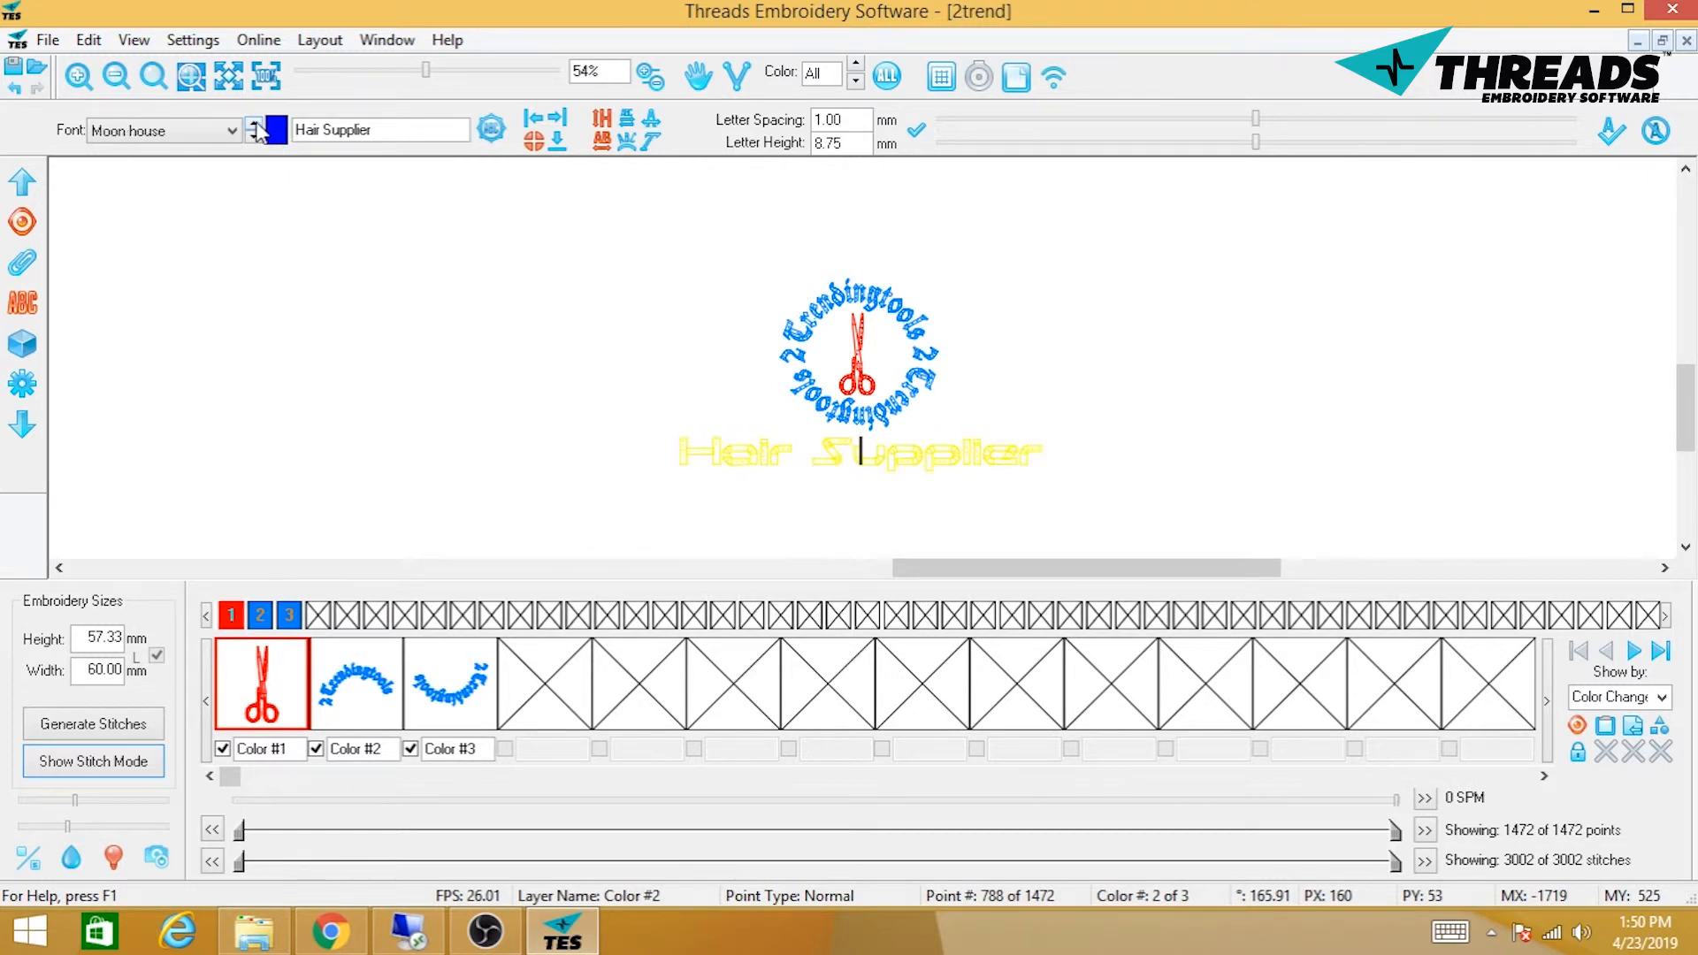
pyautogui.click(257, 129)
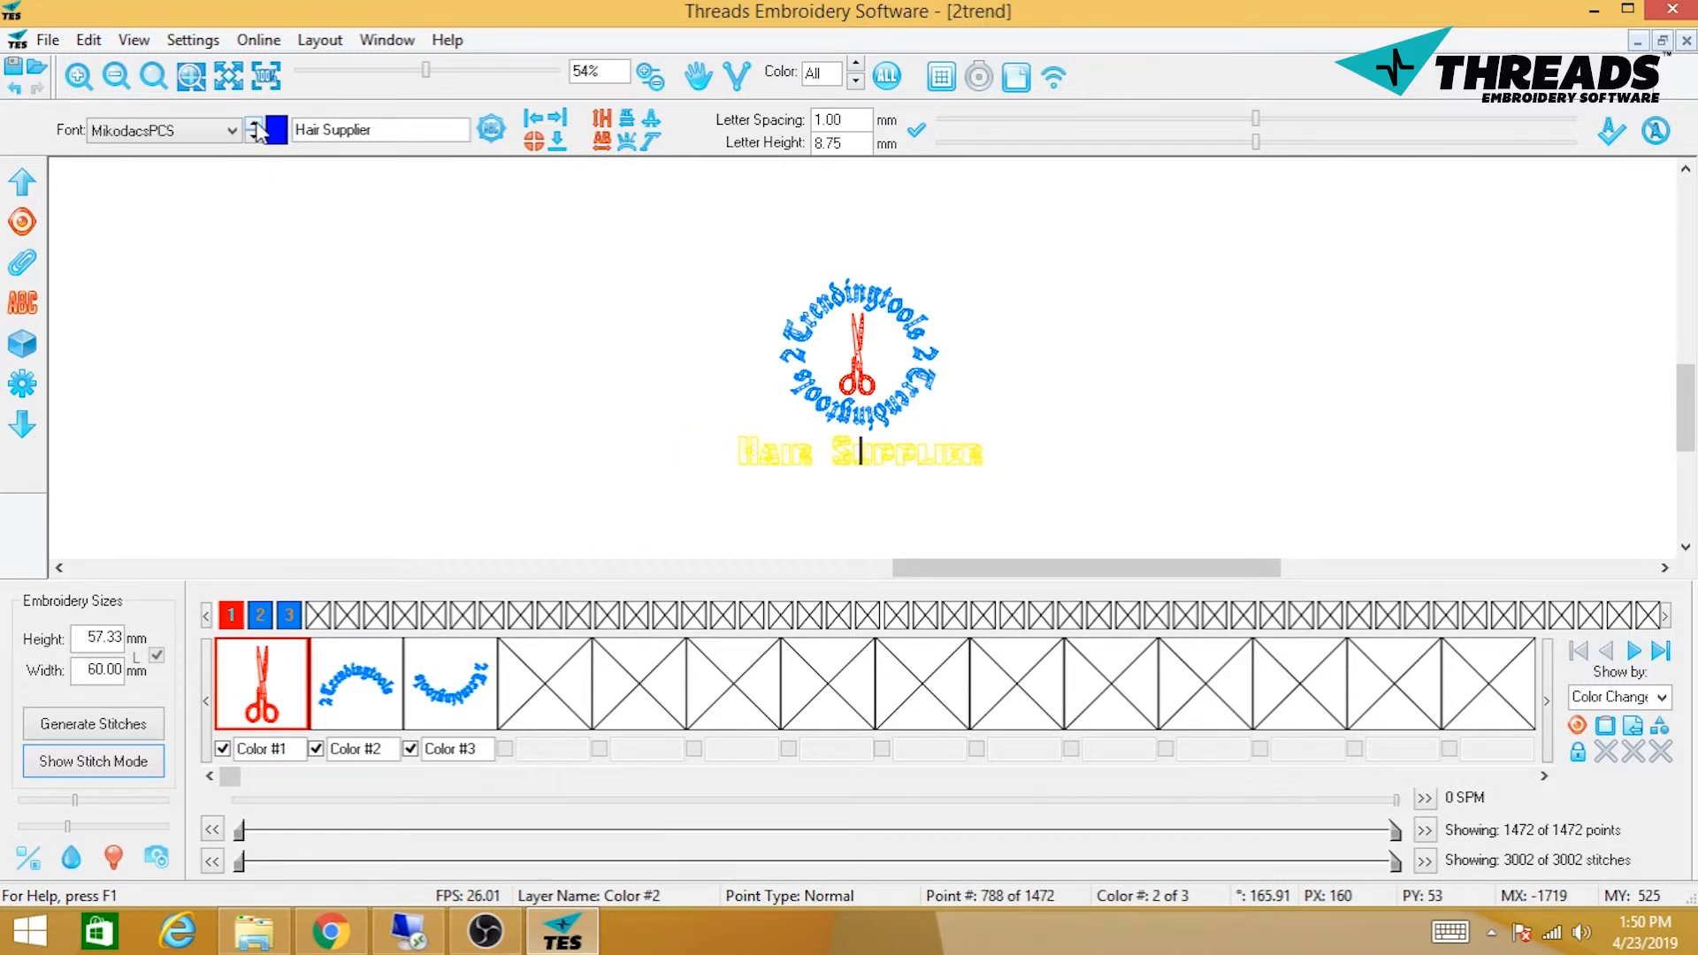
pyautogui.click(257, 129)
pyautogui.click(257, 130)
pyautogui.click(256, 129)
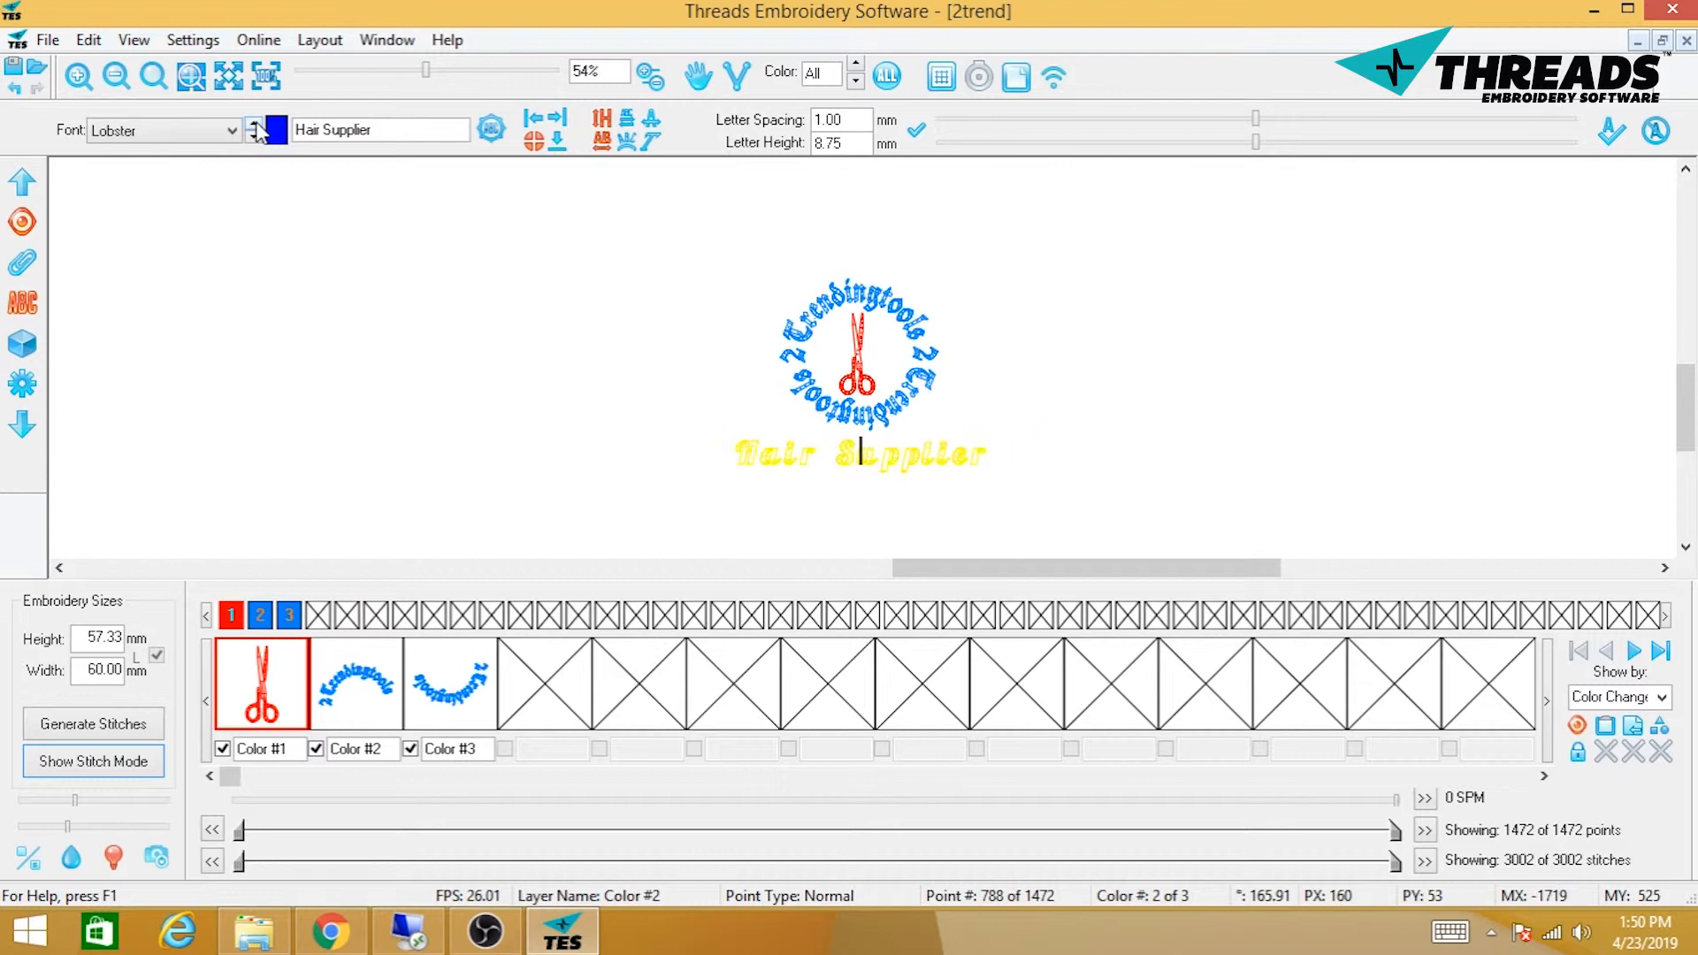
pyautogui.click(254, 137)
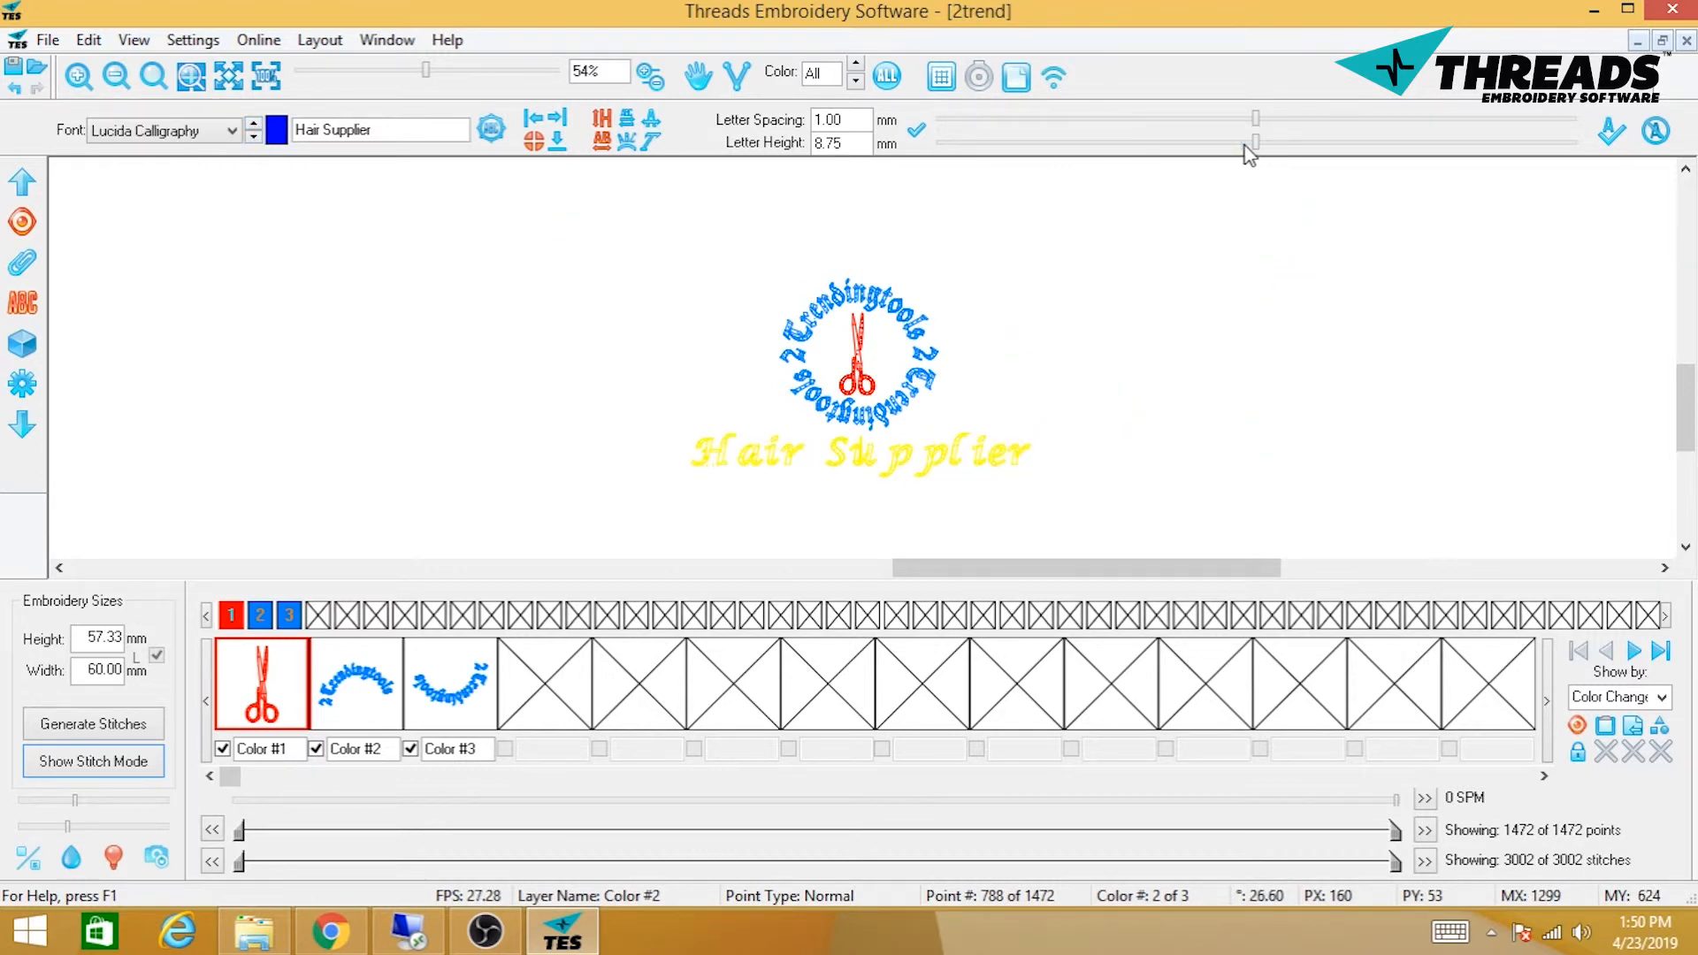
# - Set the letter spacing to 0.03 mm, place the "Hair Supplier" lettering in the design, and finish text entry
pyautogui.moveTo(1249, 133); pyautogui.dragTo(1183, 148)
pyautogui.moveTo(1186, 148)
pyautogui.mouseDown()
pyautogui.moveTo(1220, 141)
pyautogui.moveTo(1210, 158)
pyautogui.mouseUp()
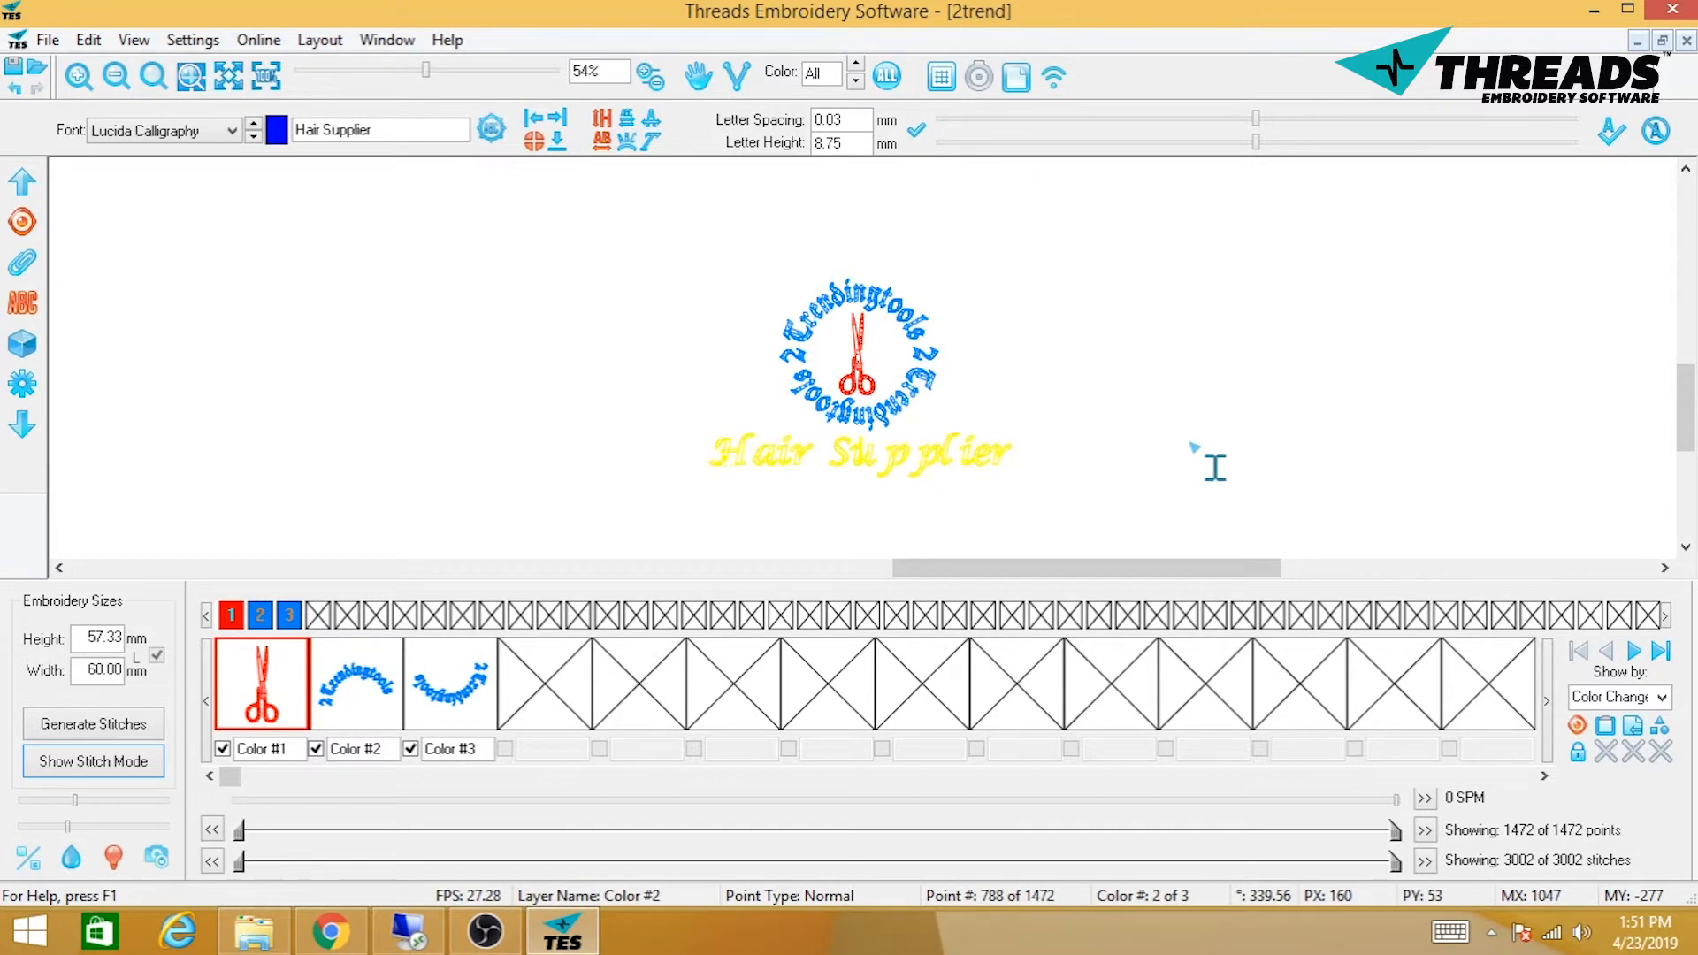
pyautogui.click(1192, 445)
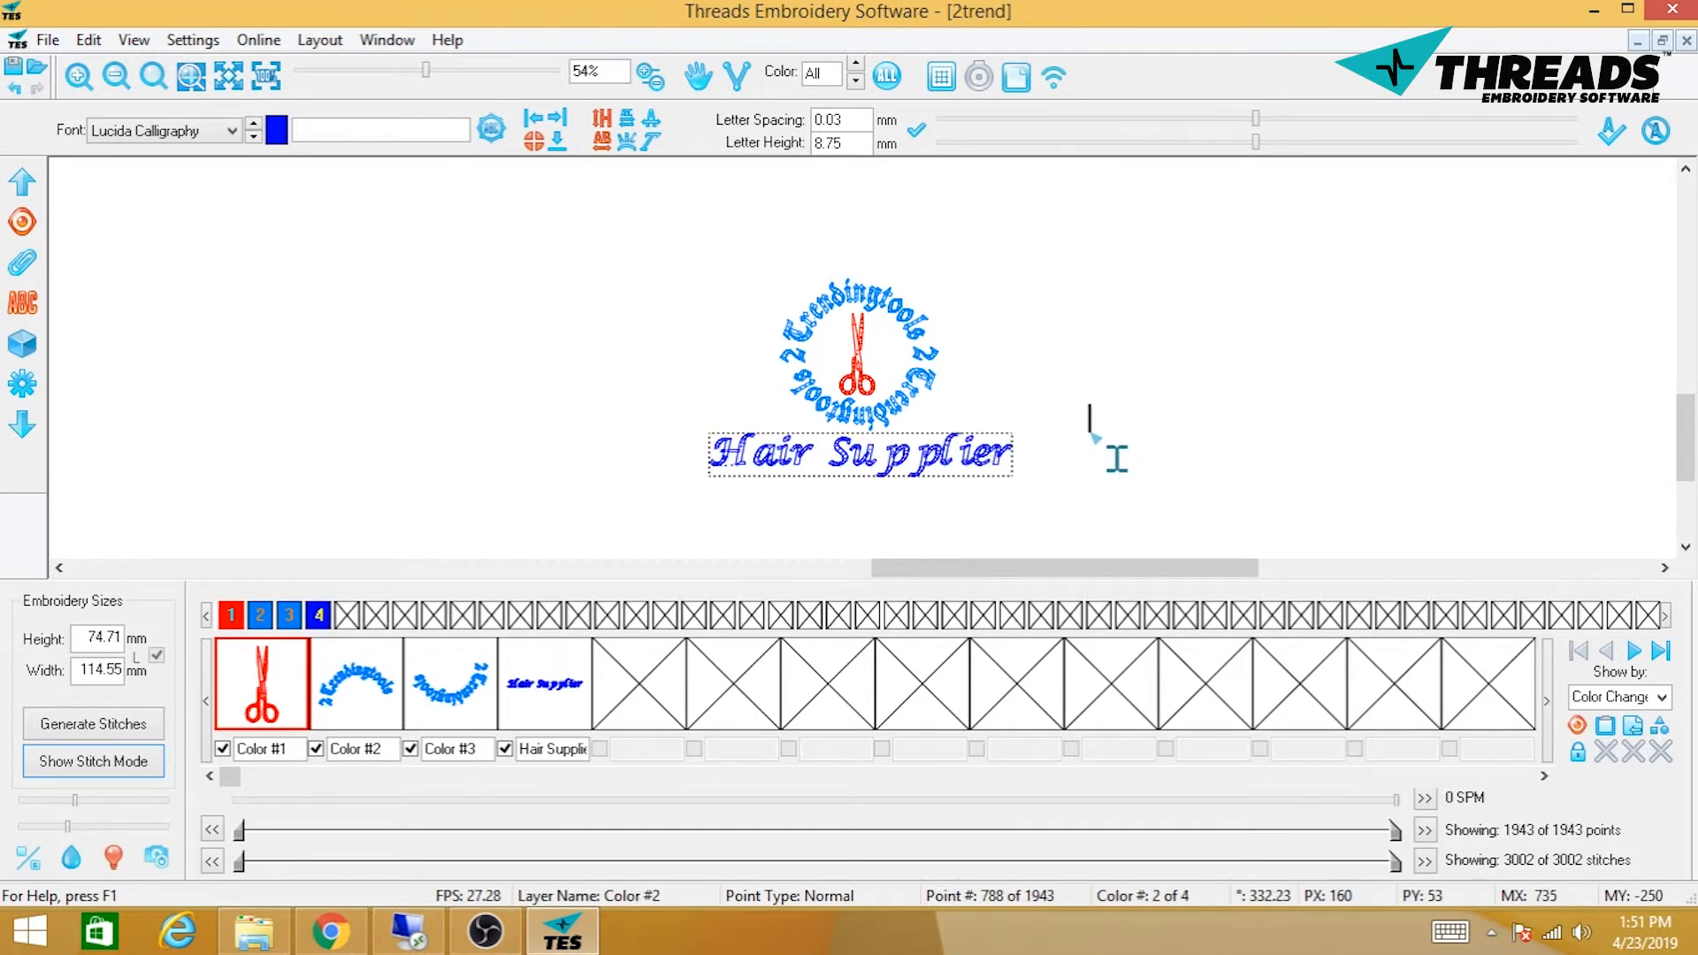
pyautogui.press('Escape')
# - Unlock all letters after the "a" in "Hair" and shift them slightly toward the "H"
pyautogui.scroll(3, 991, 460)
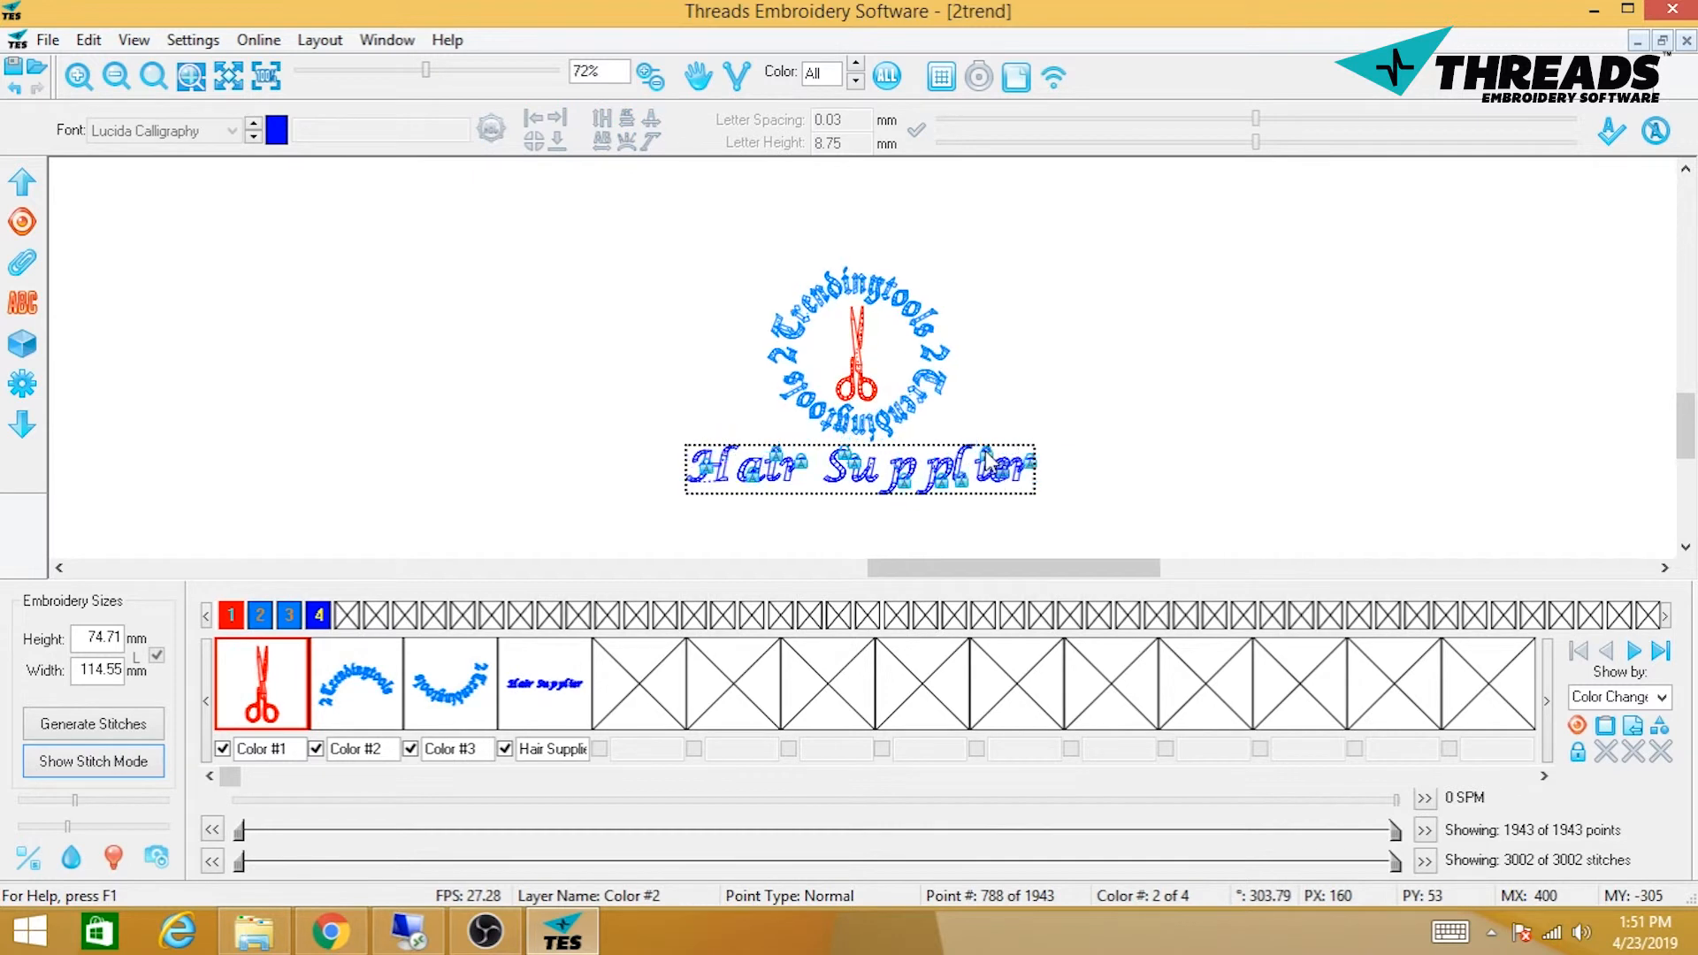
pyautogui.moveTo(1141, 489); pyautogui.dragTo(1134, 406)
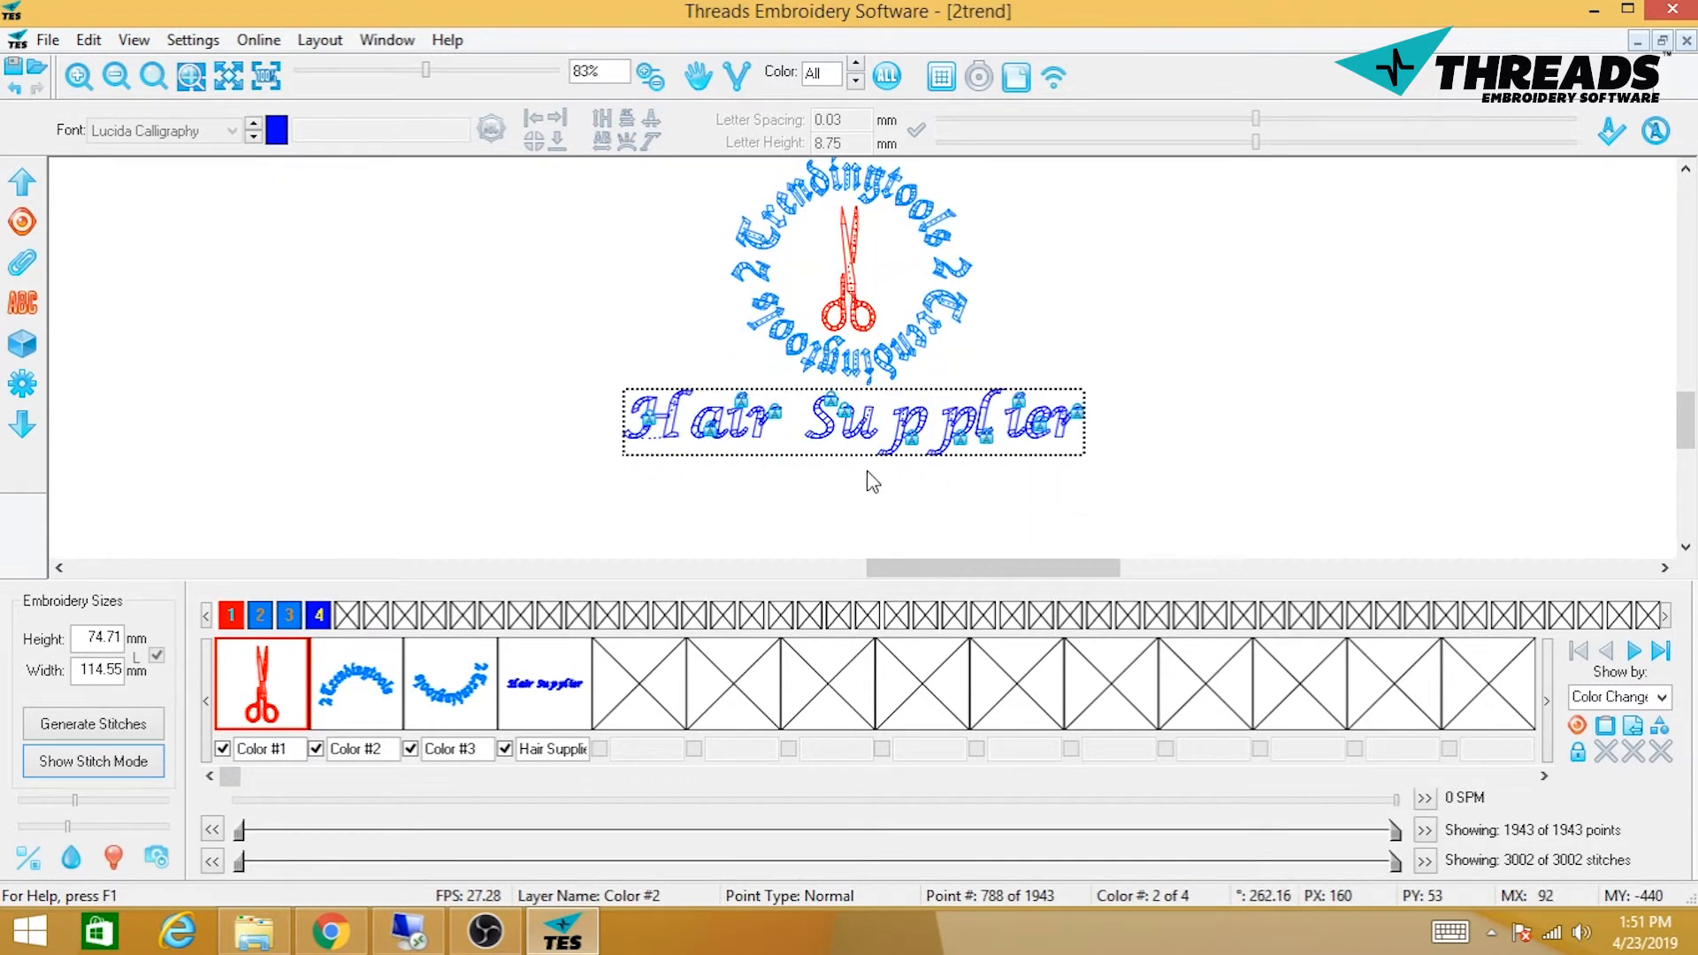
pyautogui.rightClick(712, 433)
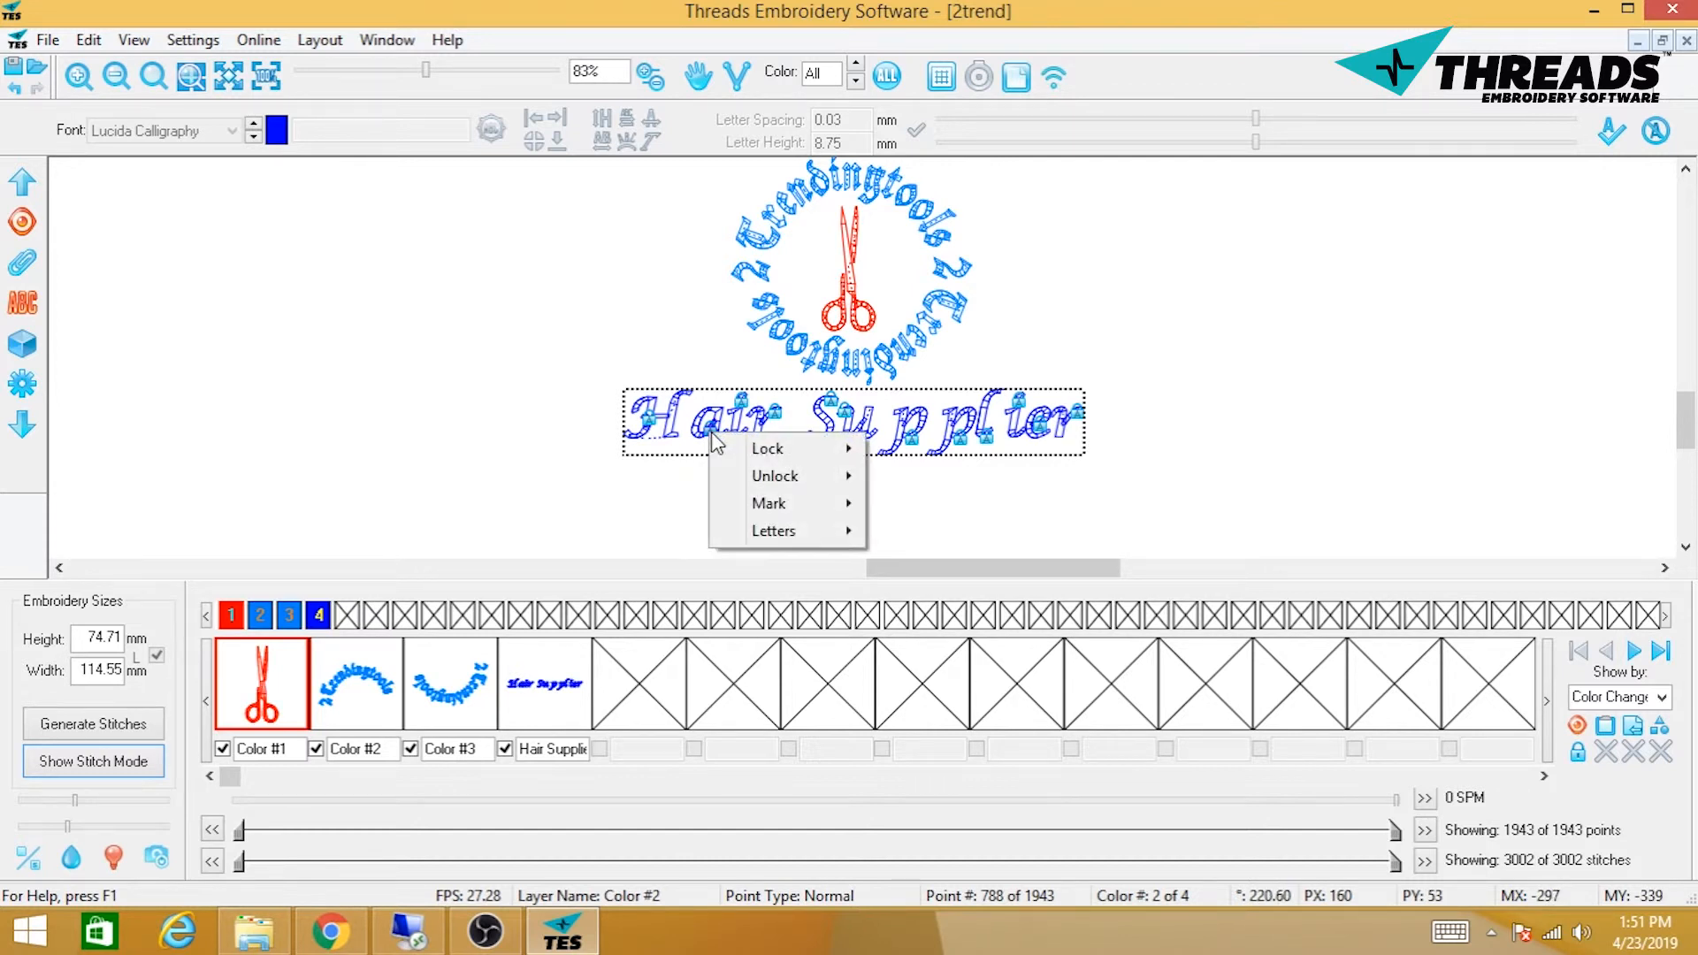
pyautogui.moveTo(758, 480)
pyautogui.click(679, 503)
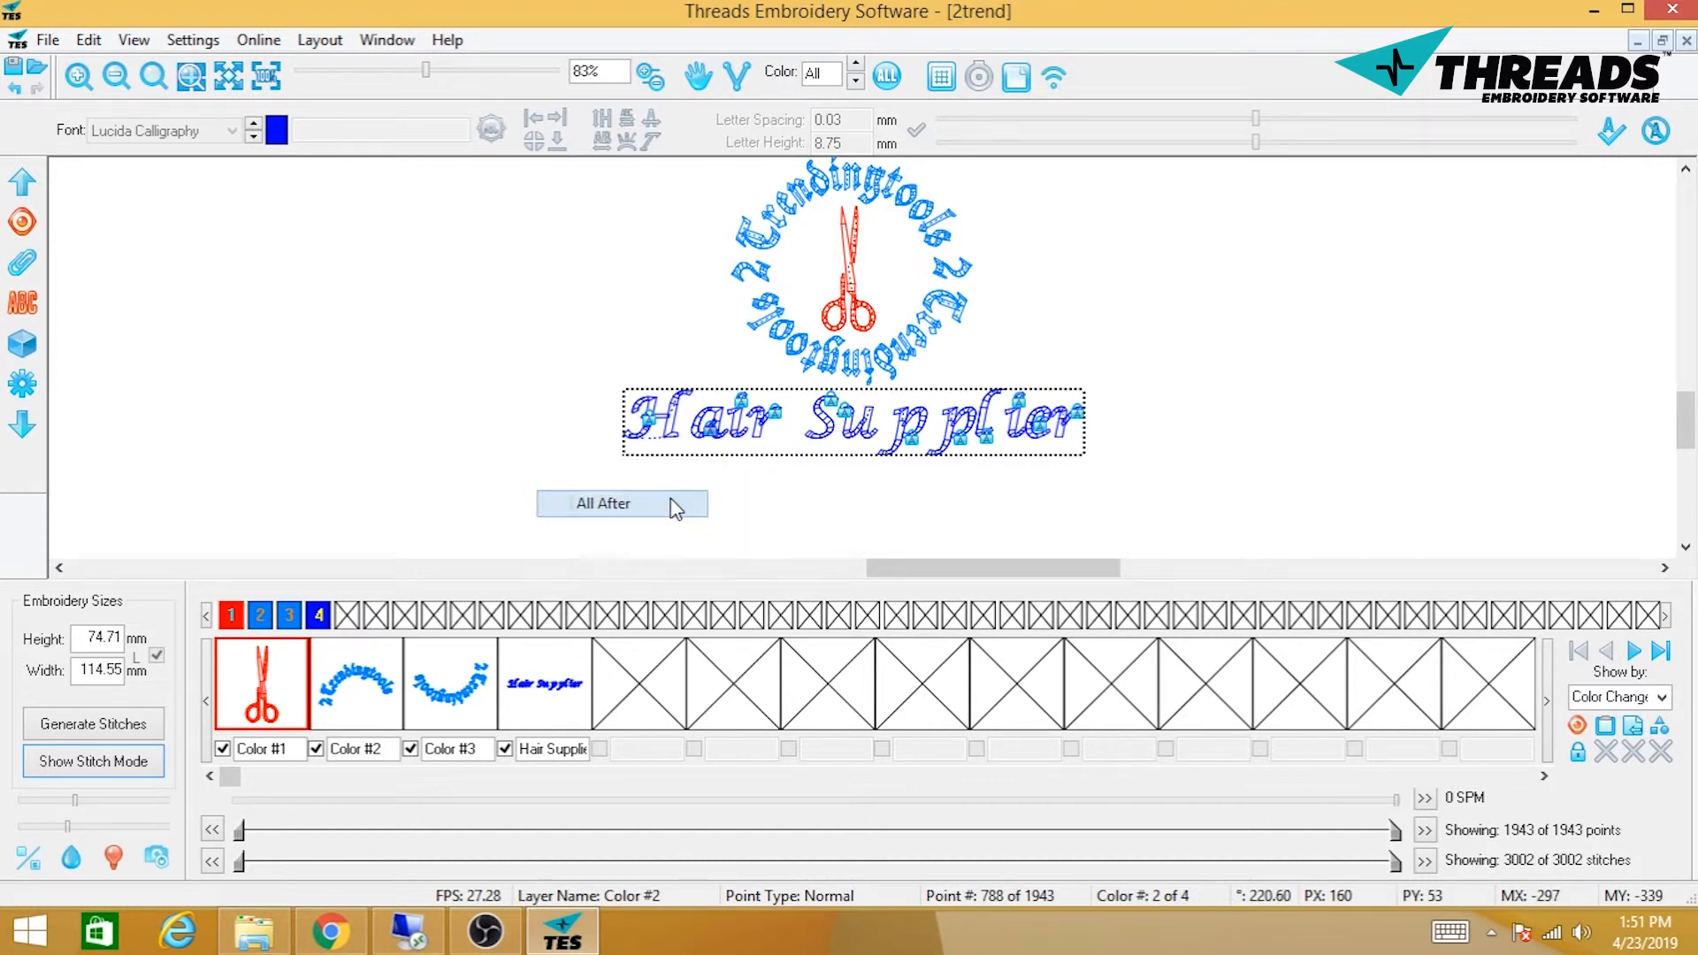
pyautogui.click(23, 264)
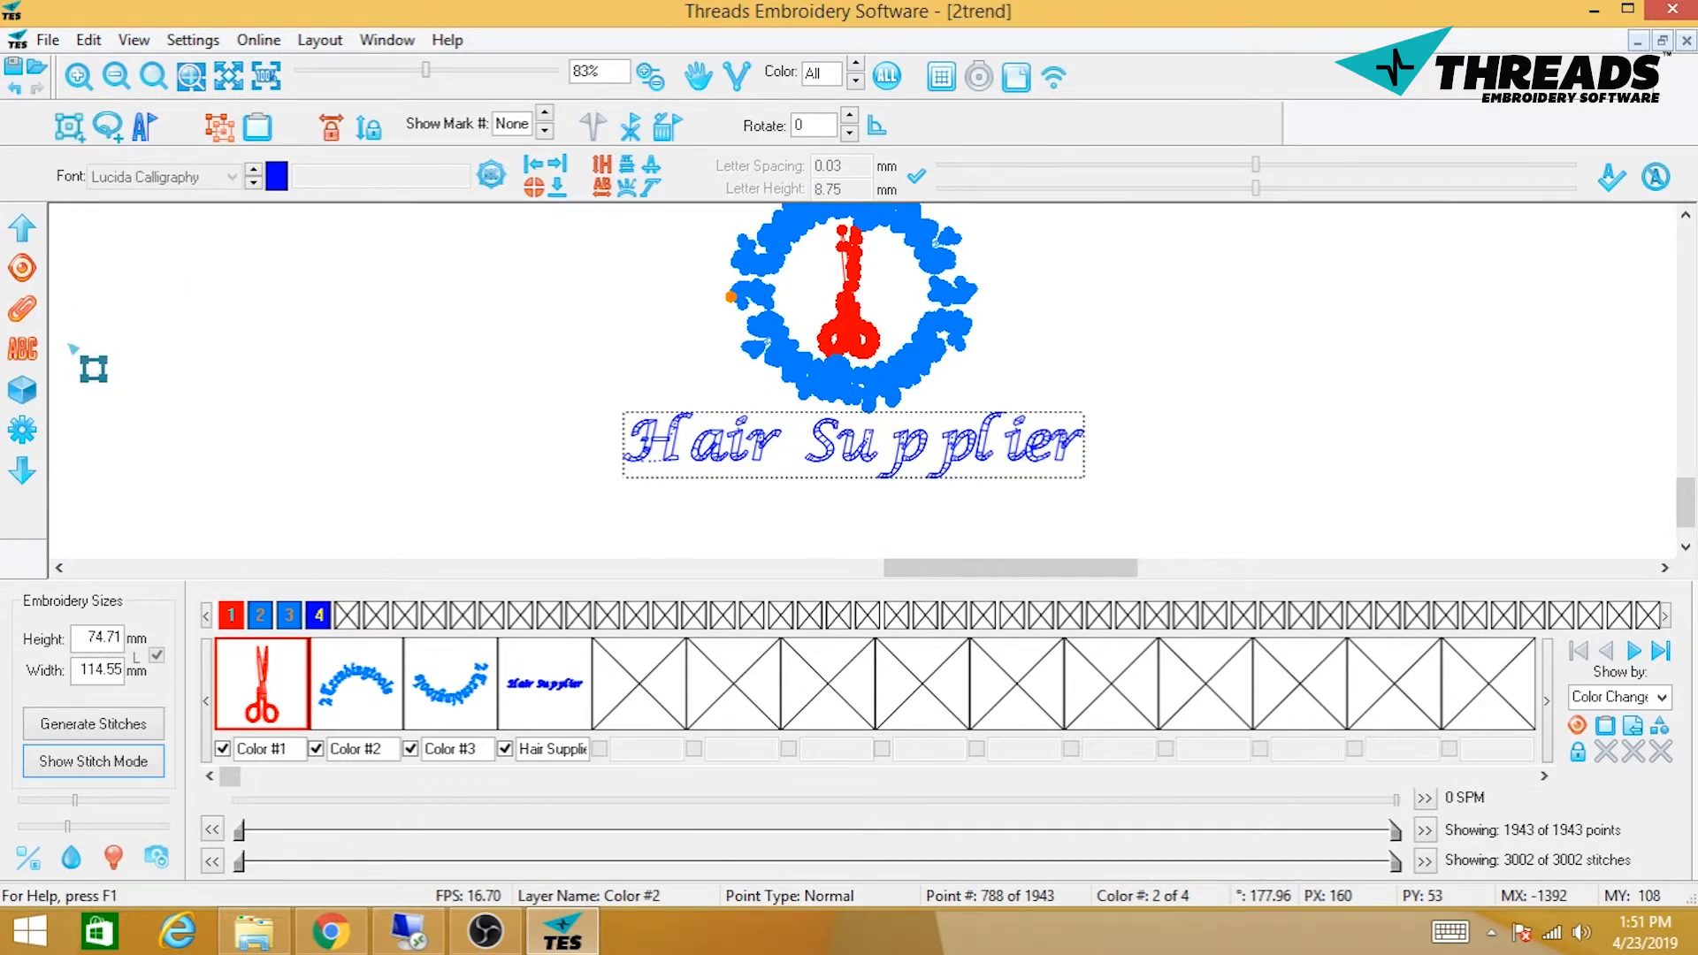
pyautogui.click(23, 309)
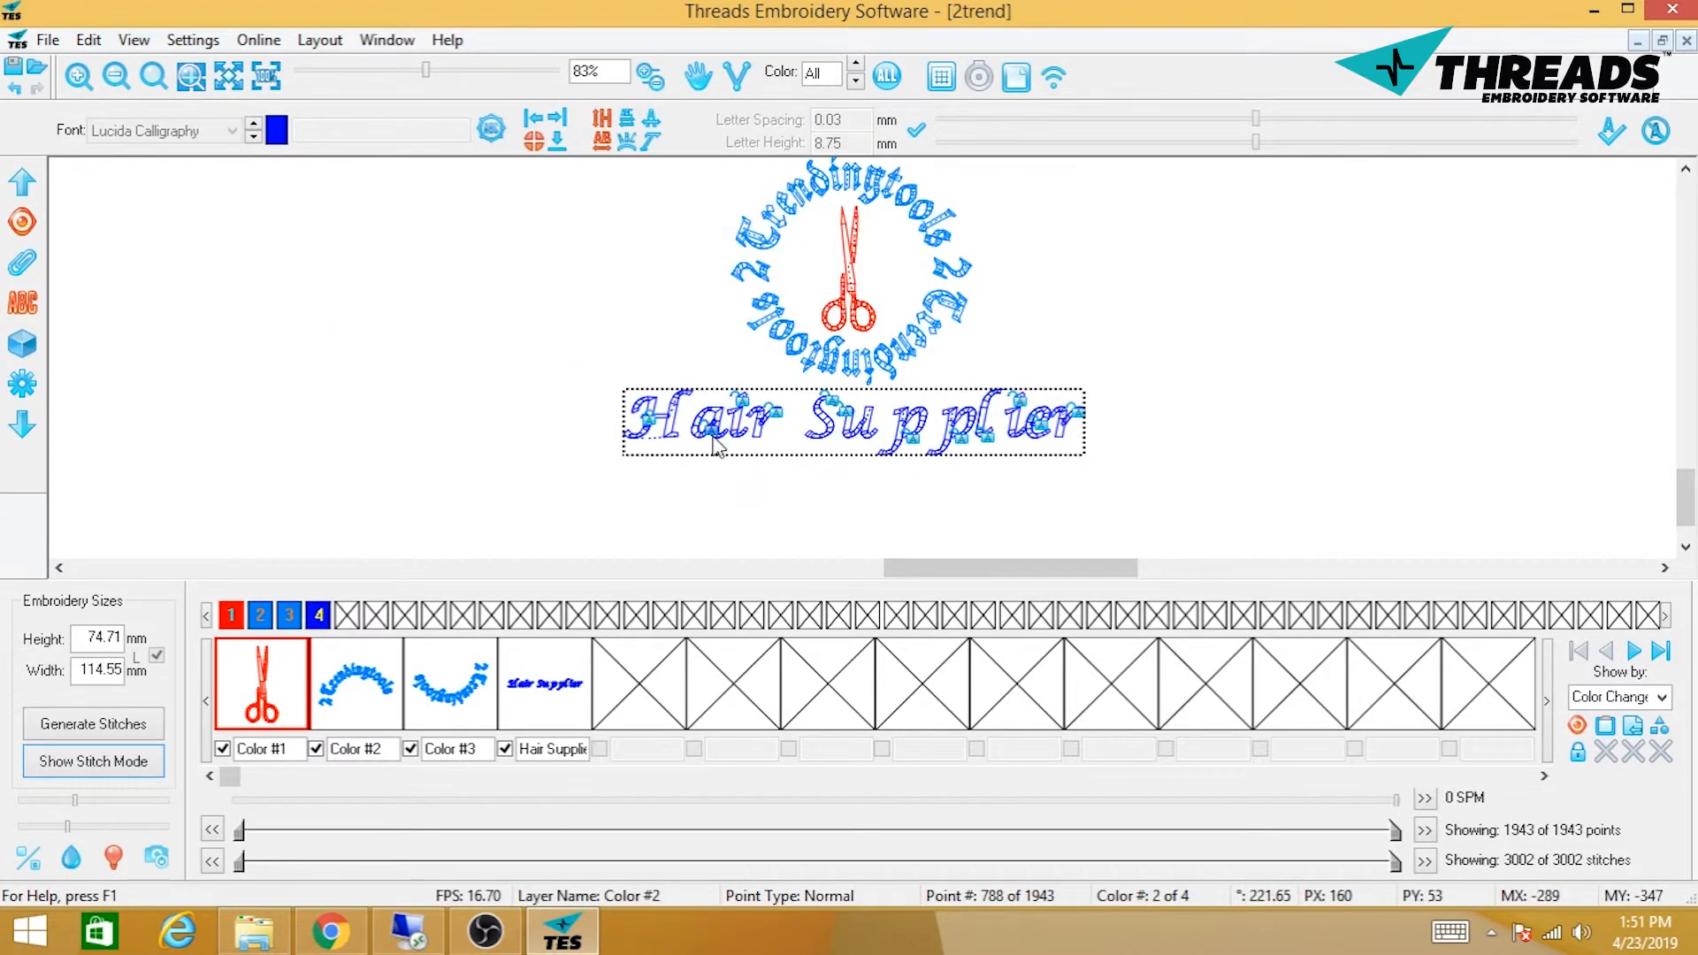
pyautogui.moveTo(710, 435); pyautogui.dragTo(703, 433)
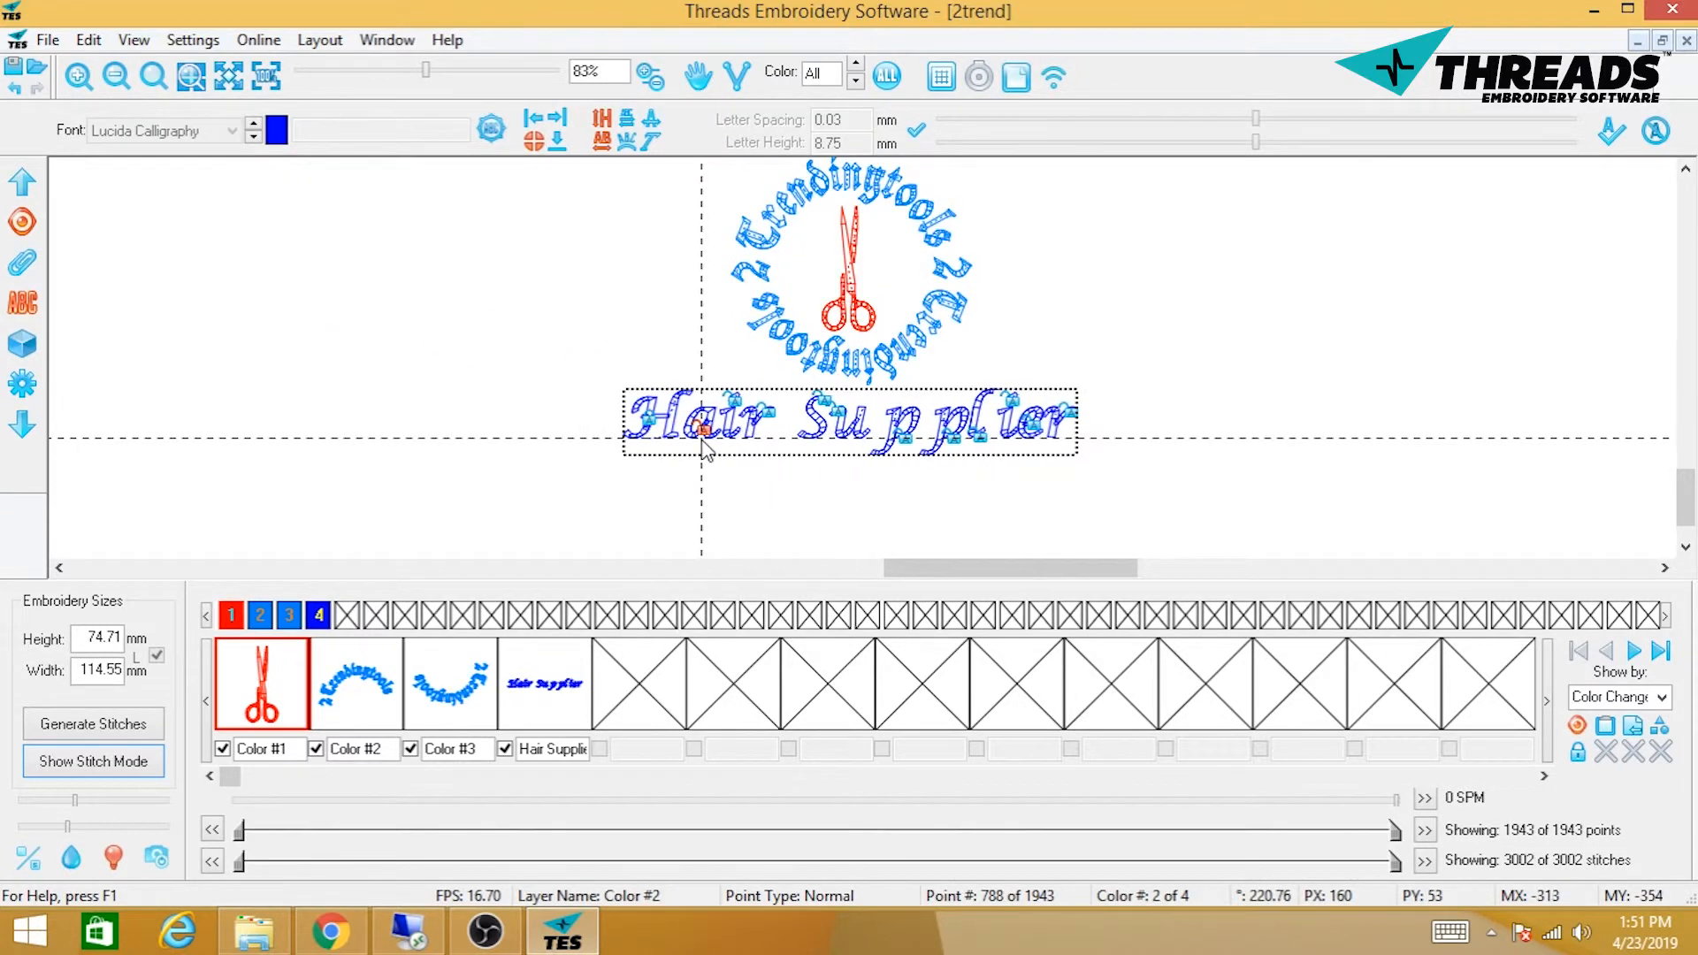
# - Lock all letters of the "Hair Supplier" lettering again and deselect it
pyautogui.rightClick(705, 438)
pyautogui.moveTo(736, 444)
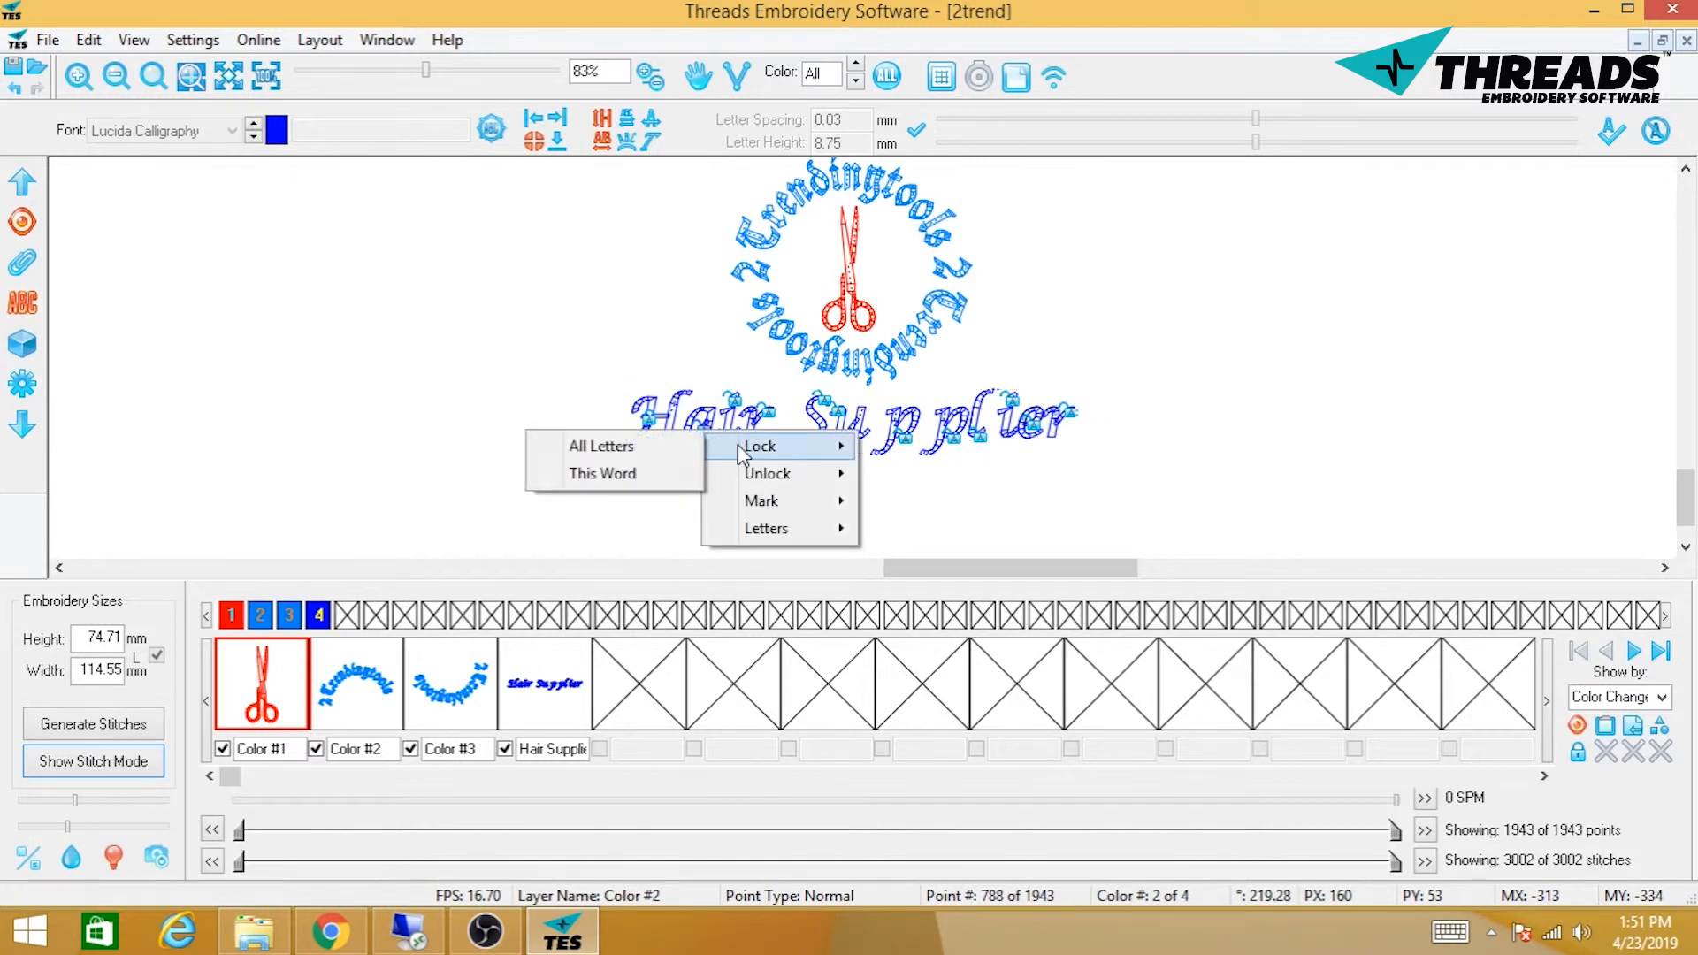
pyautogui.click(674, 446)
pyautogui.click(914, 461)
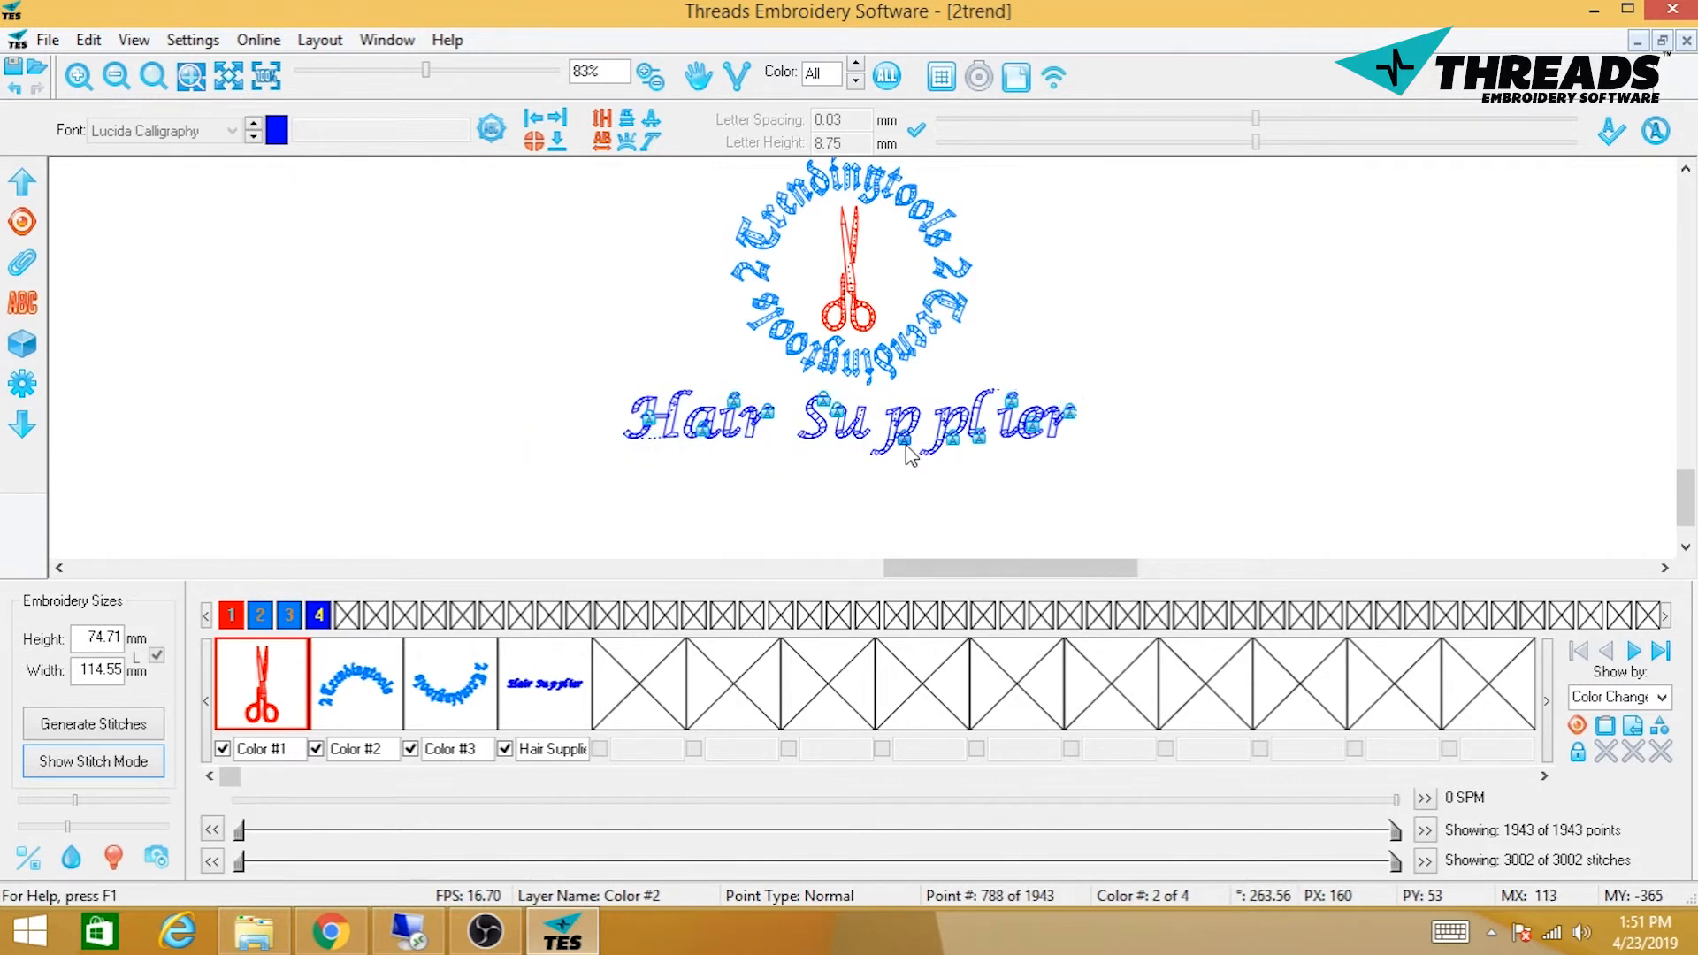
# - Unlock all letters after the first "p" in "Supplier" and close the gaps around both p's and before the "i"
pyautogui.click(905, 445)
pyautogui.rightClick(906, 440)
pyautogui.moveTo(927, 454)
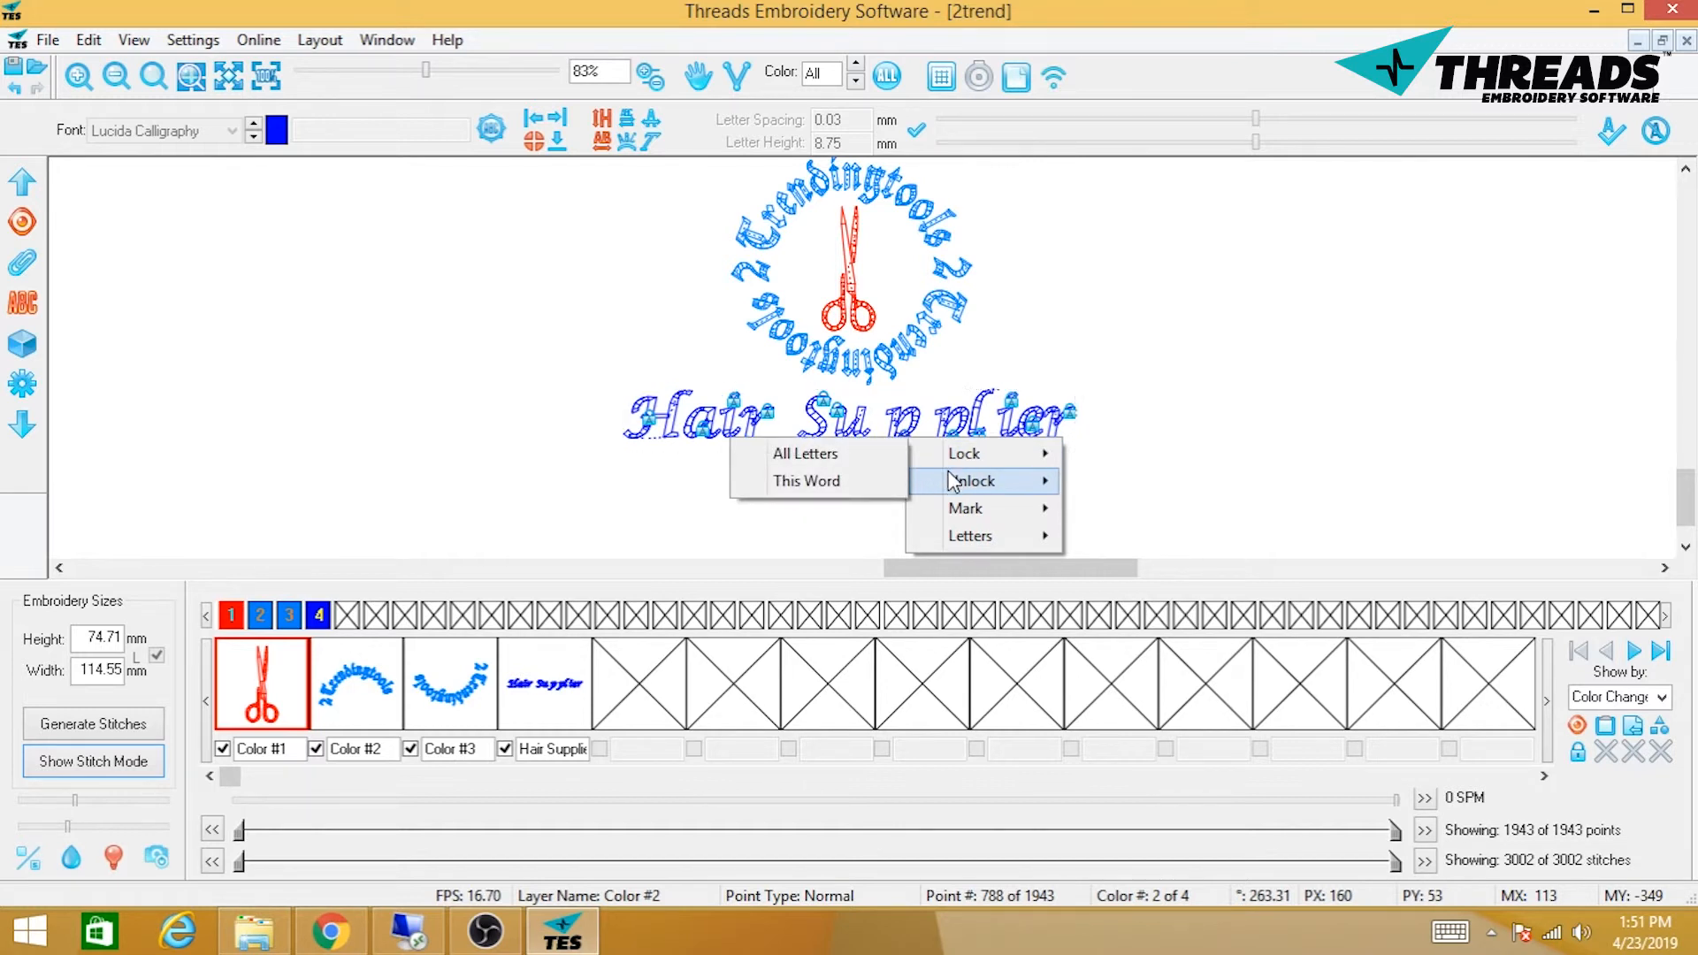
pyautogui.moveTo(953, 482)
pyautogui.click(865, 508)
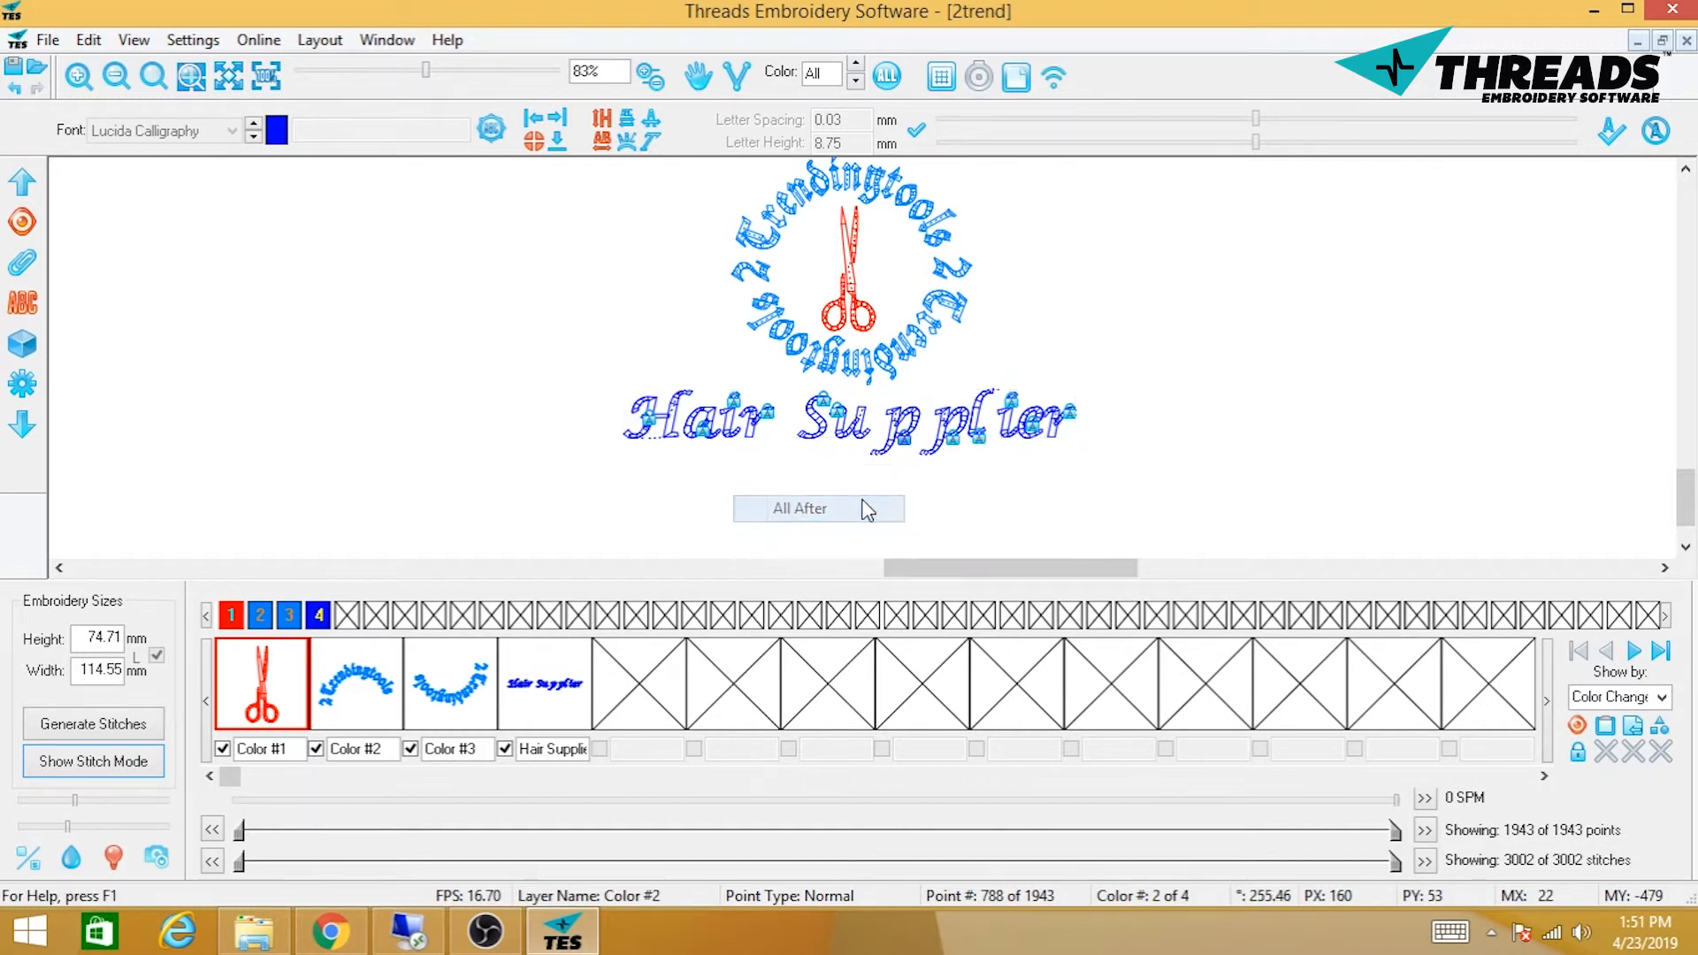
pyautogui.moveTo(906, 440)
pyautogui.mouseDown()
pyautogui.moveTo(888, 440)
pyautogui.moveTo(930, 439)
pyautogui.mouseUp()
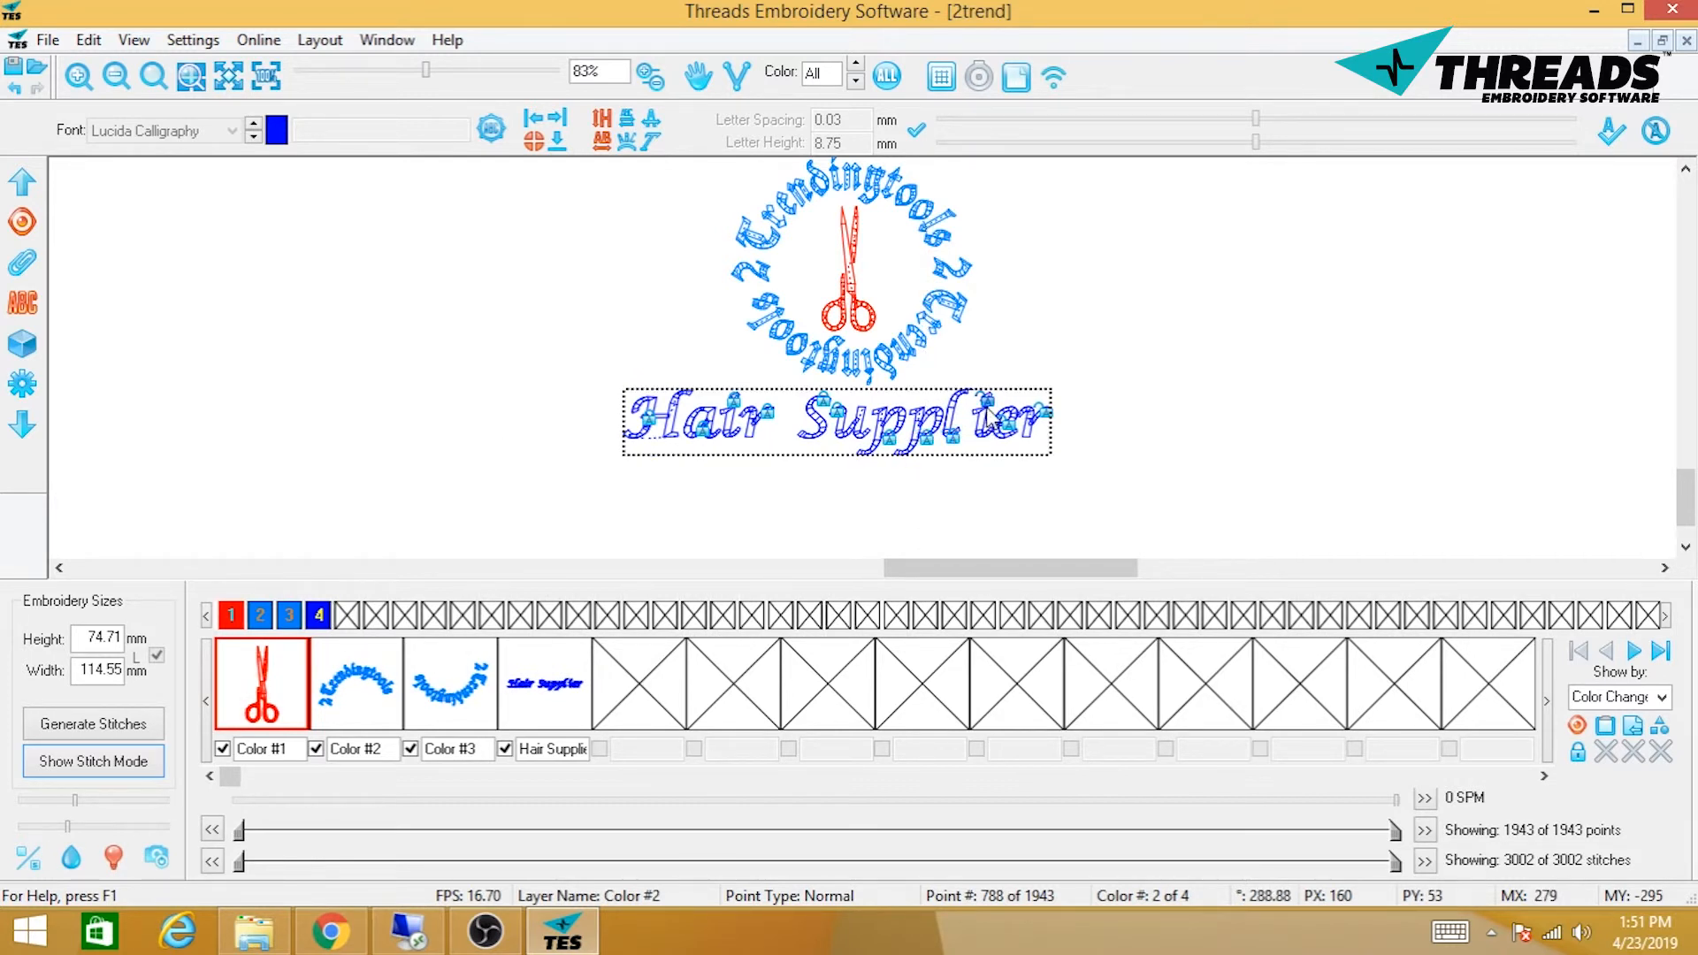
pyautogui.moveTo(984, 397)
pyautogui.mouseDown()
pyautogui.moveTo(1003, 400)
pyautogui.moveTo(977, 403)
pyautogui.mouseUp()
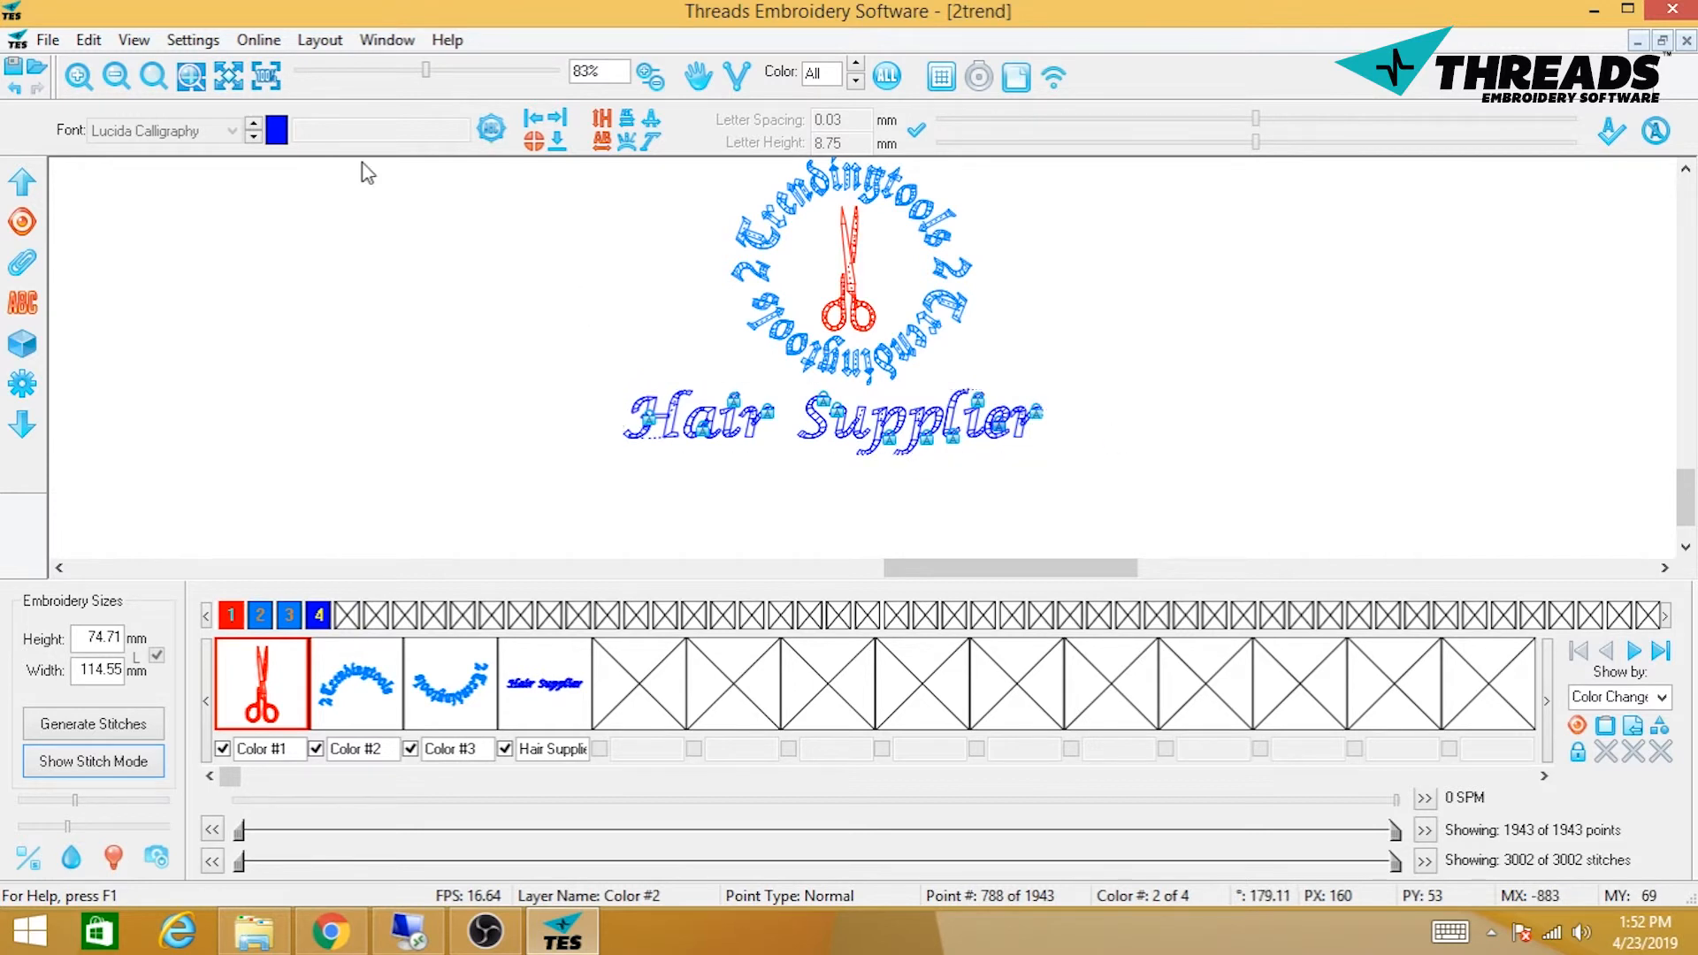
pyautogui.click(115, 76)
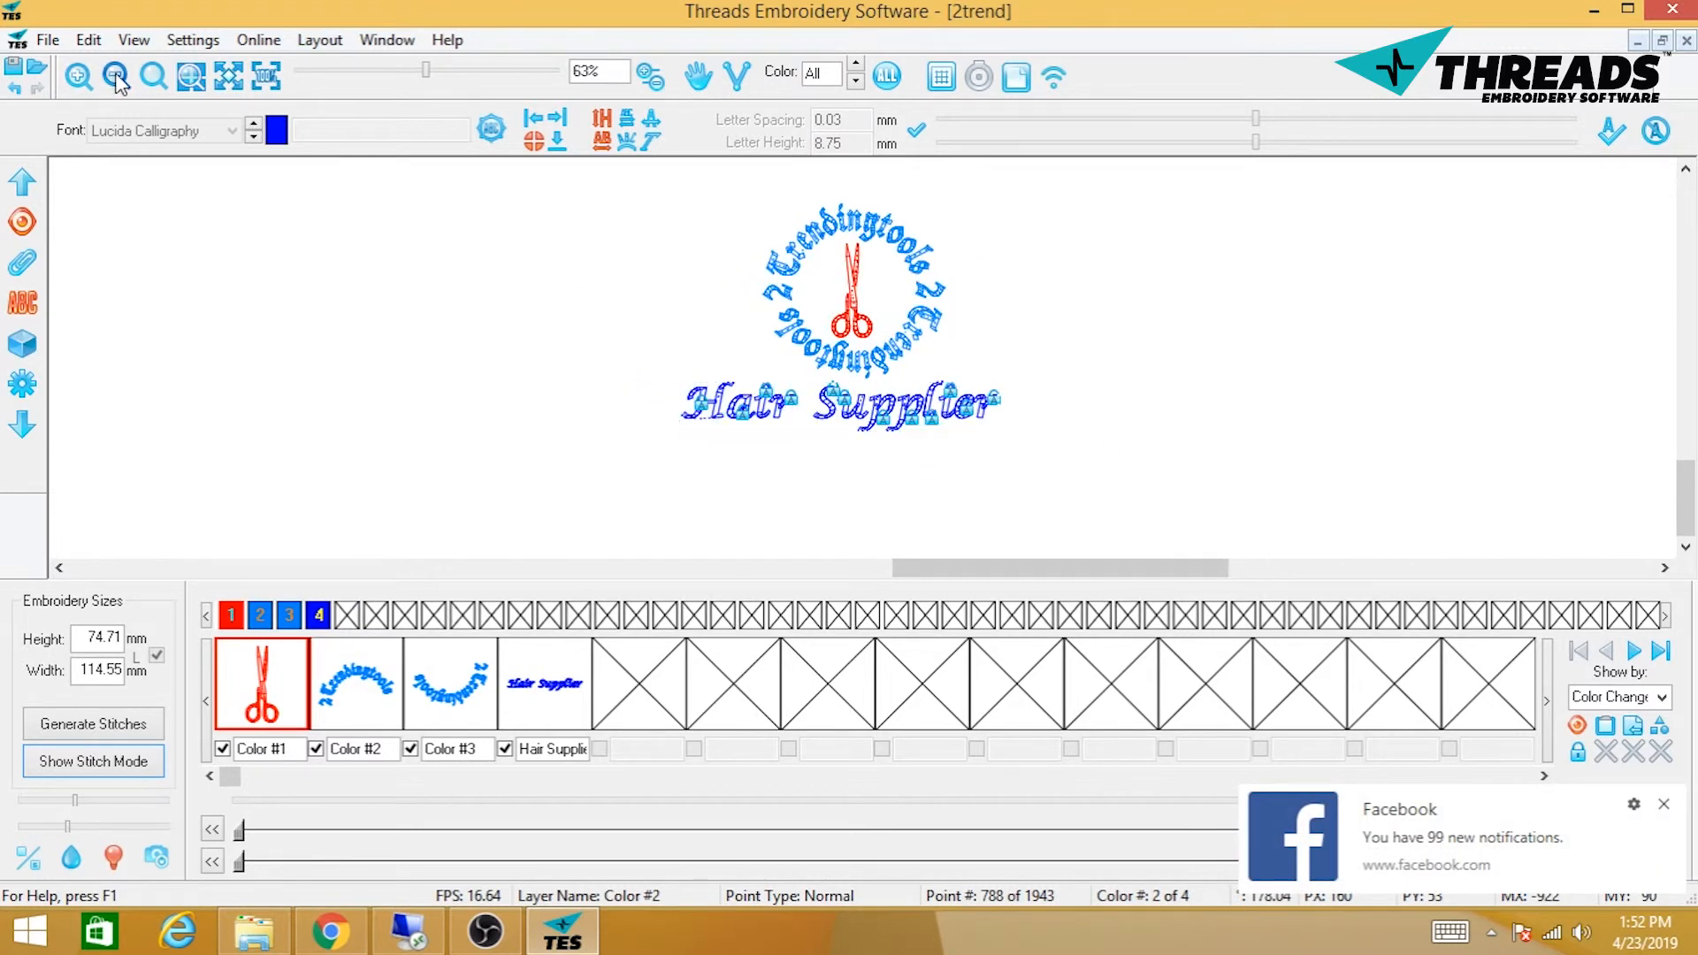
# - Reposition the entire "Hair Supplier" lettering so it sits centred just below the circular logo, and leave mark editing
pyautogui.click(115, 76)
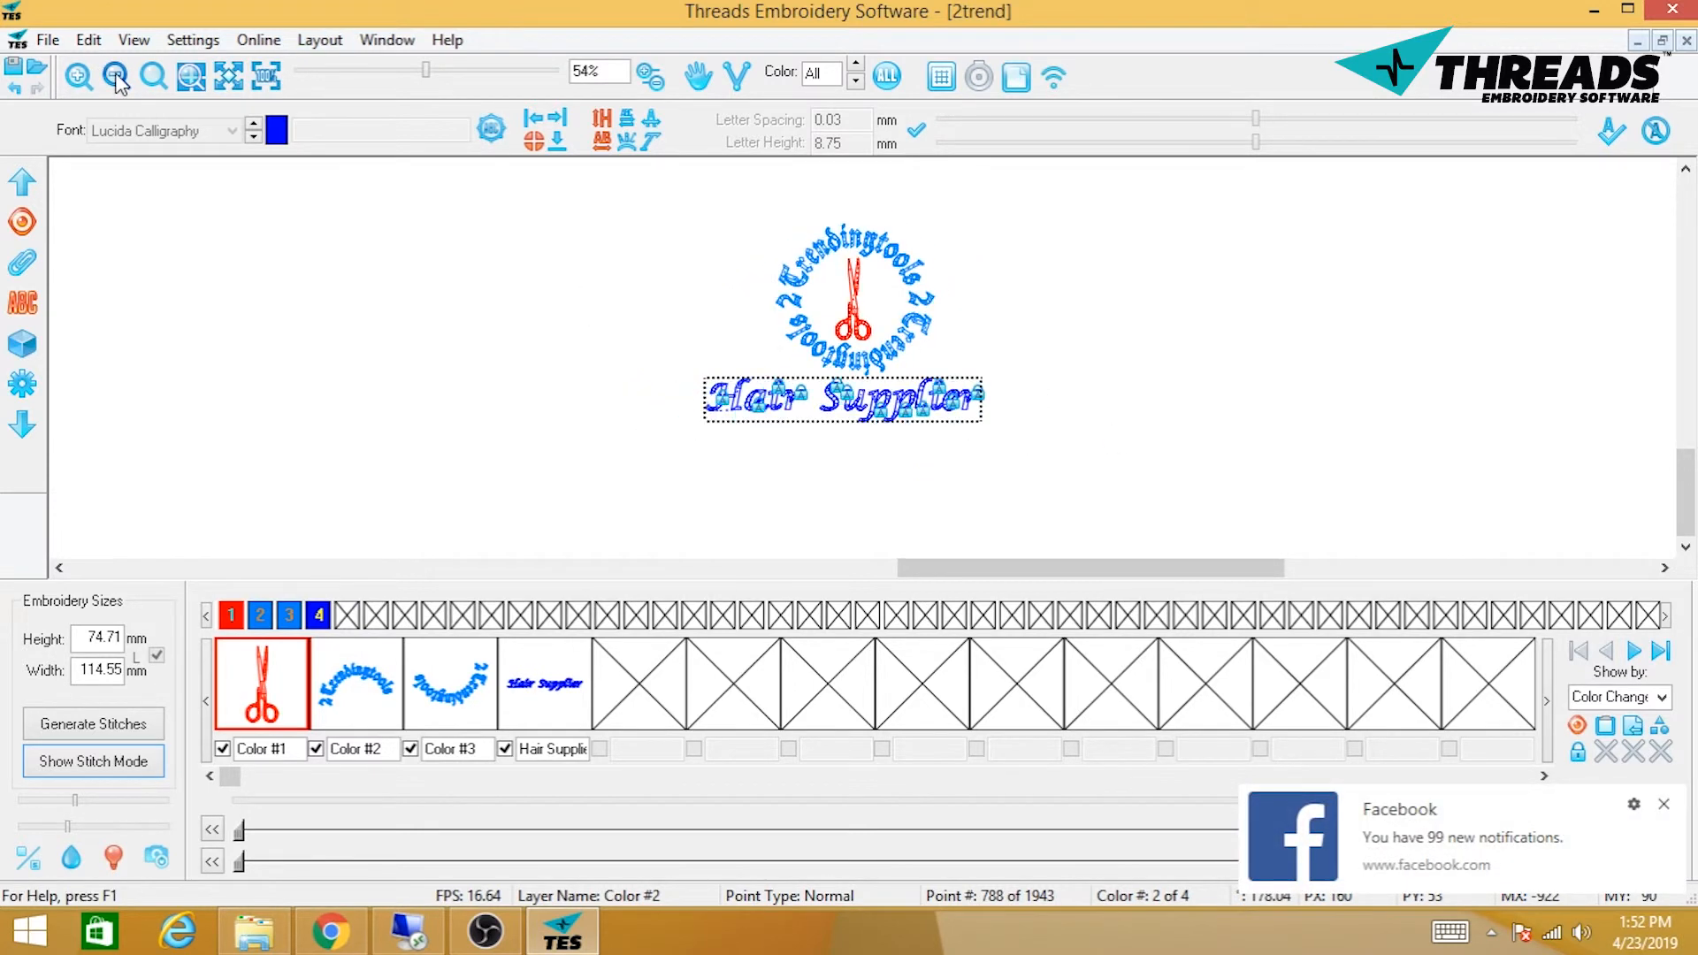
pyautogui.click(23, 266)
pyautogui.click(250, 133)
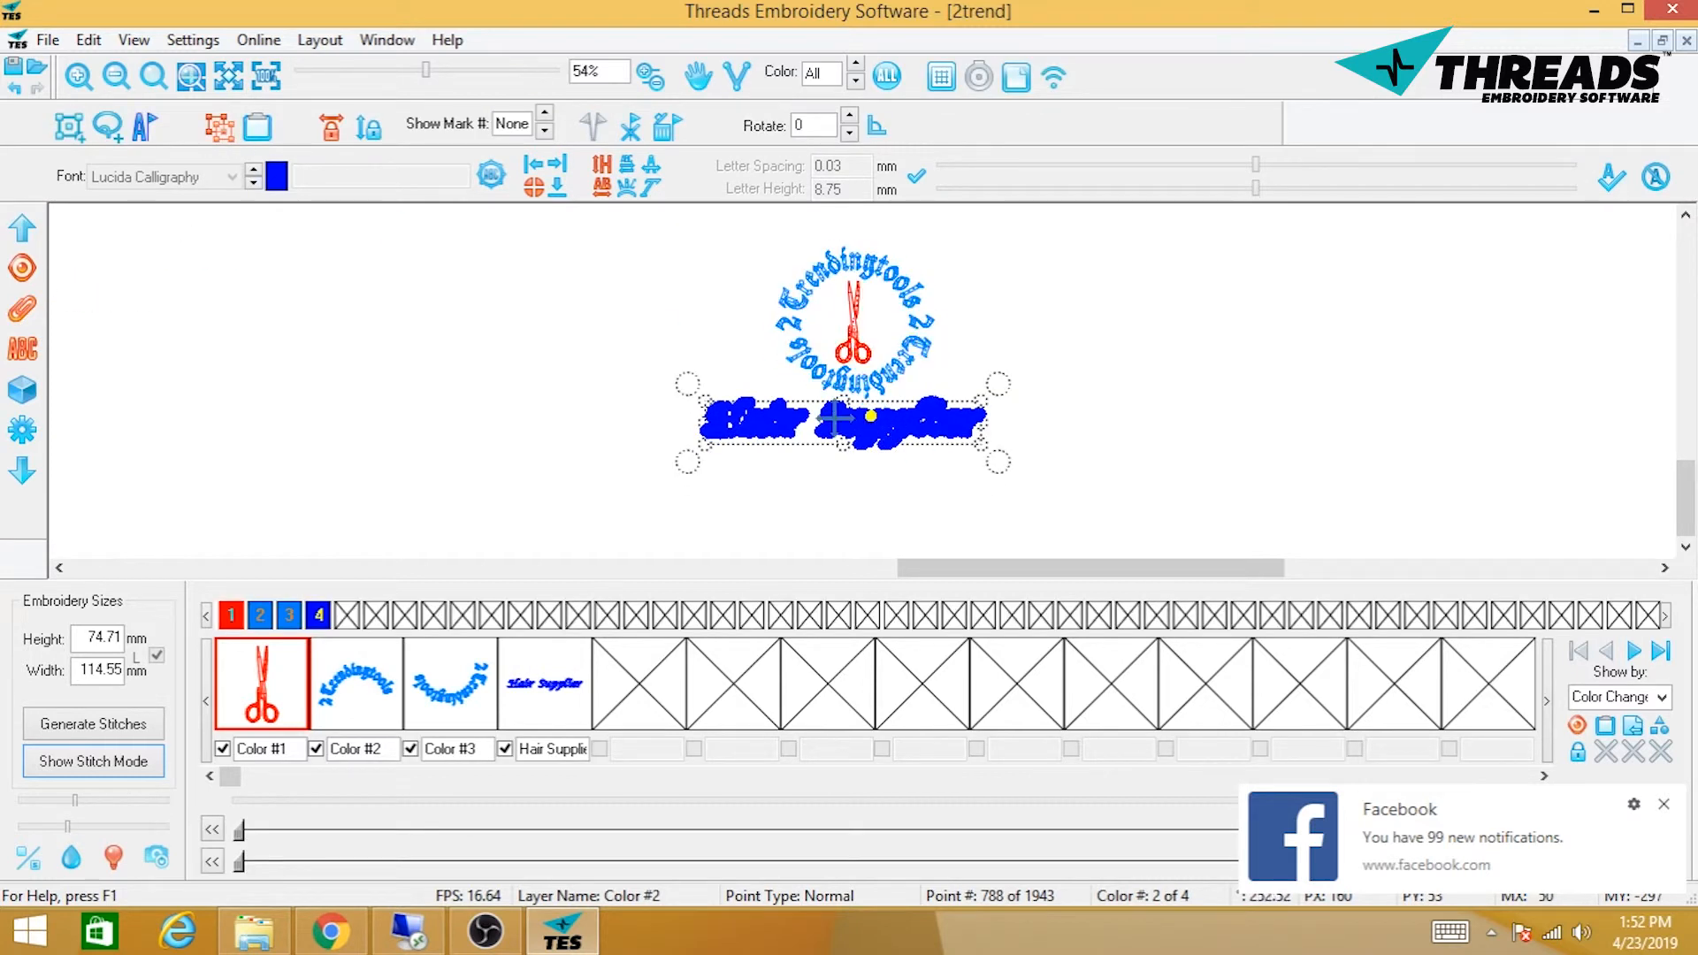
pyautogui.moveTo(833, 418); pyautogui.dragTo(846, 427)
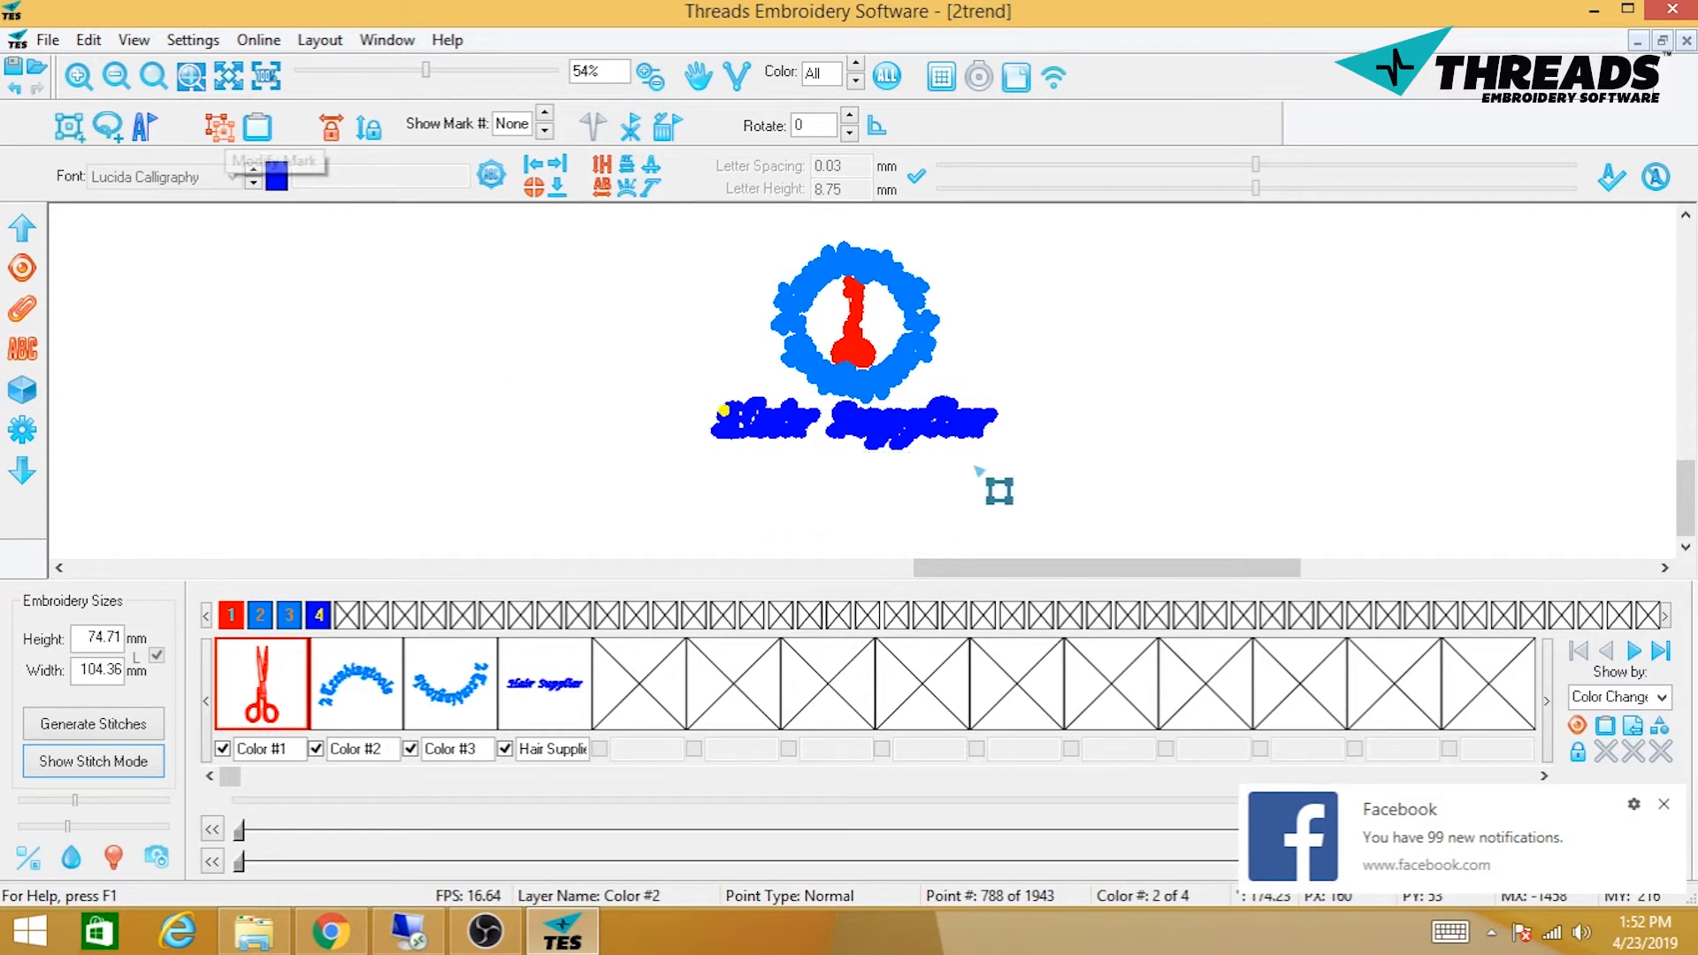
pyautogui.moveTo(990, 449)
pyautogui.mouseDown()
pyautogui.moveTo(976, 449)
pyautogui.moveTo(990, 448)
pyautogui.mouseUp()
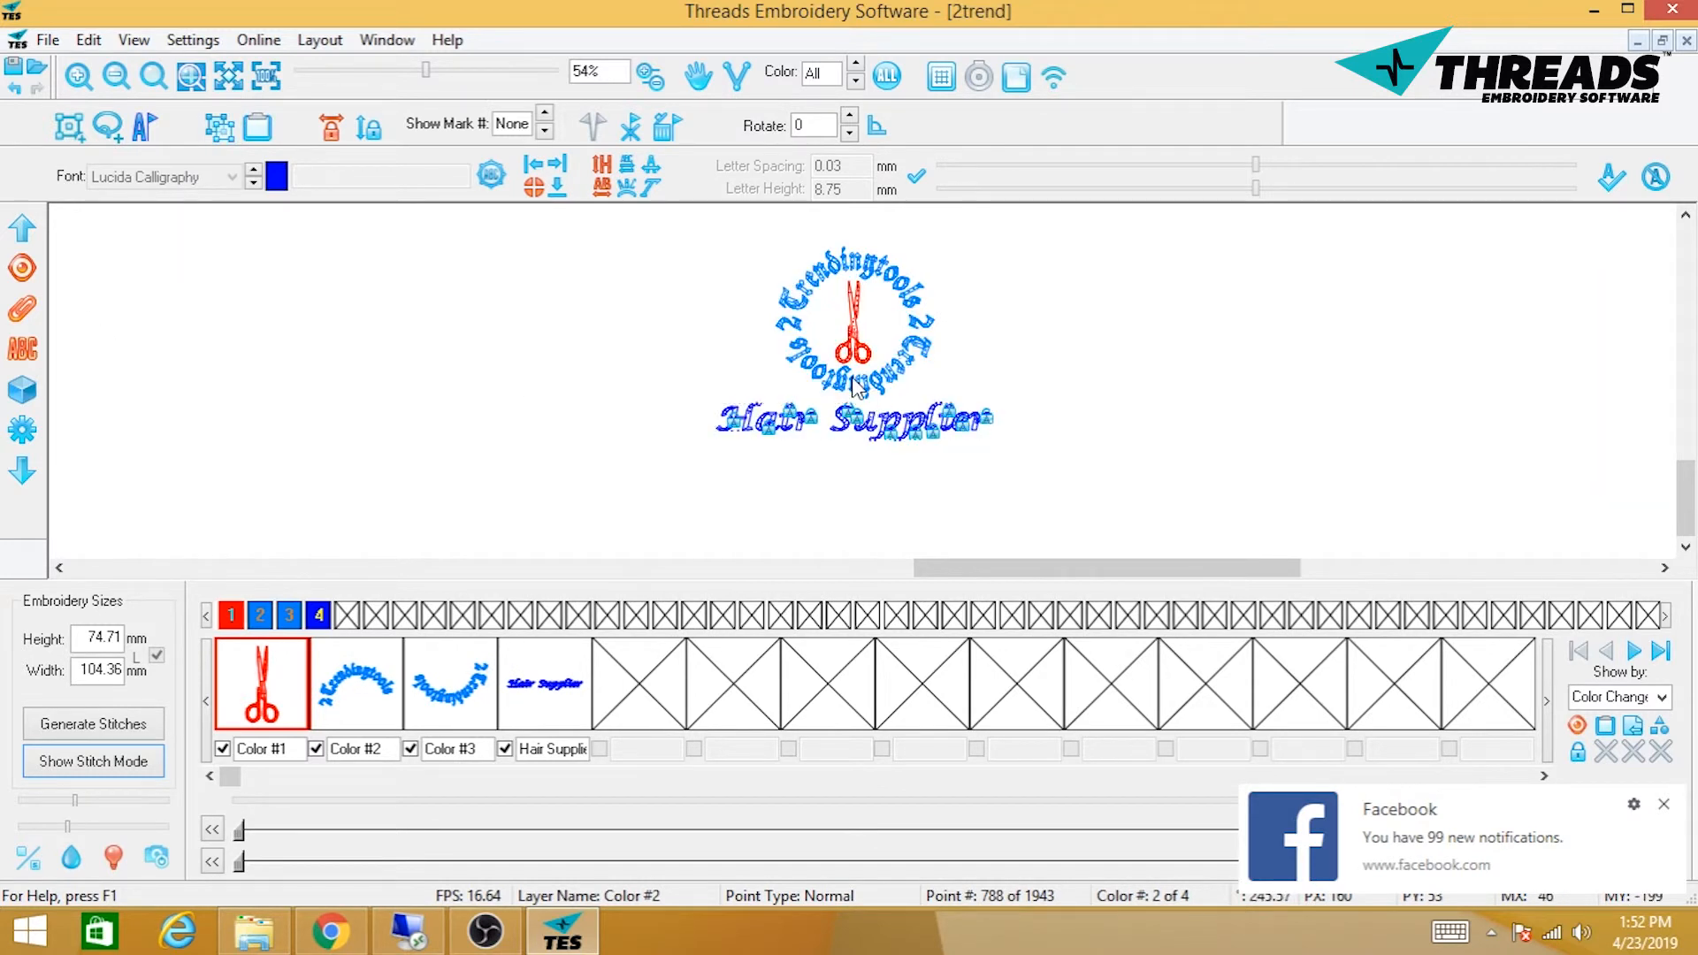
pyautogui.click(220, 127)
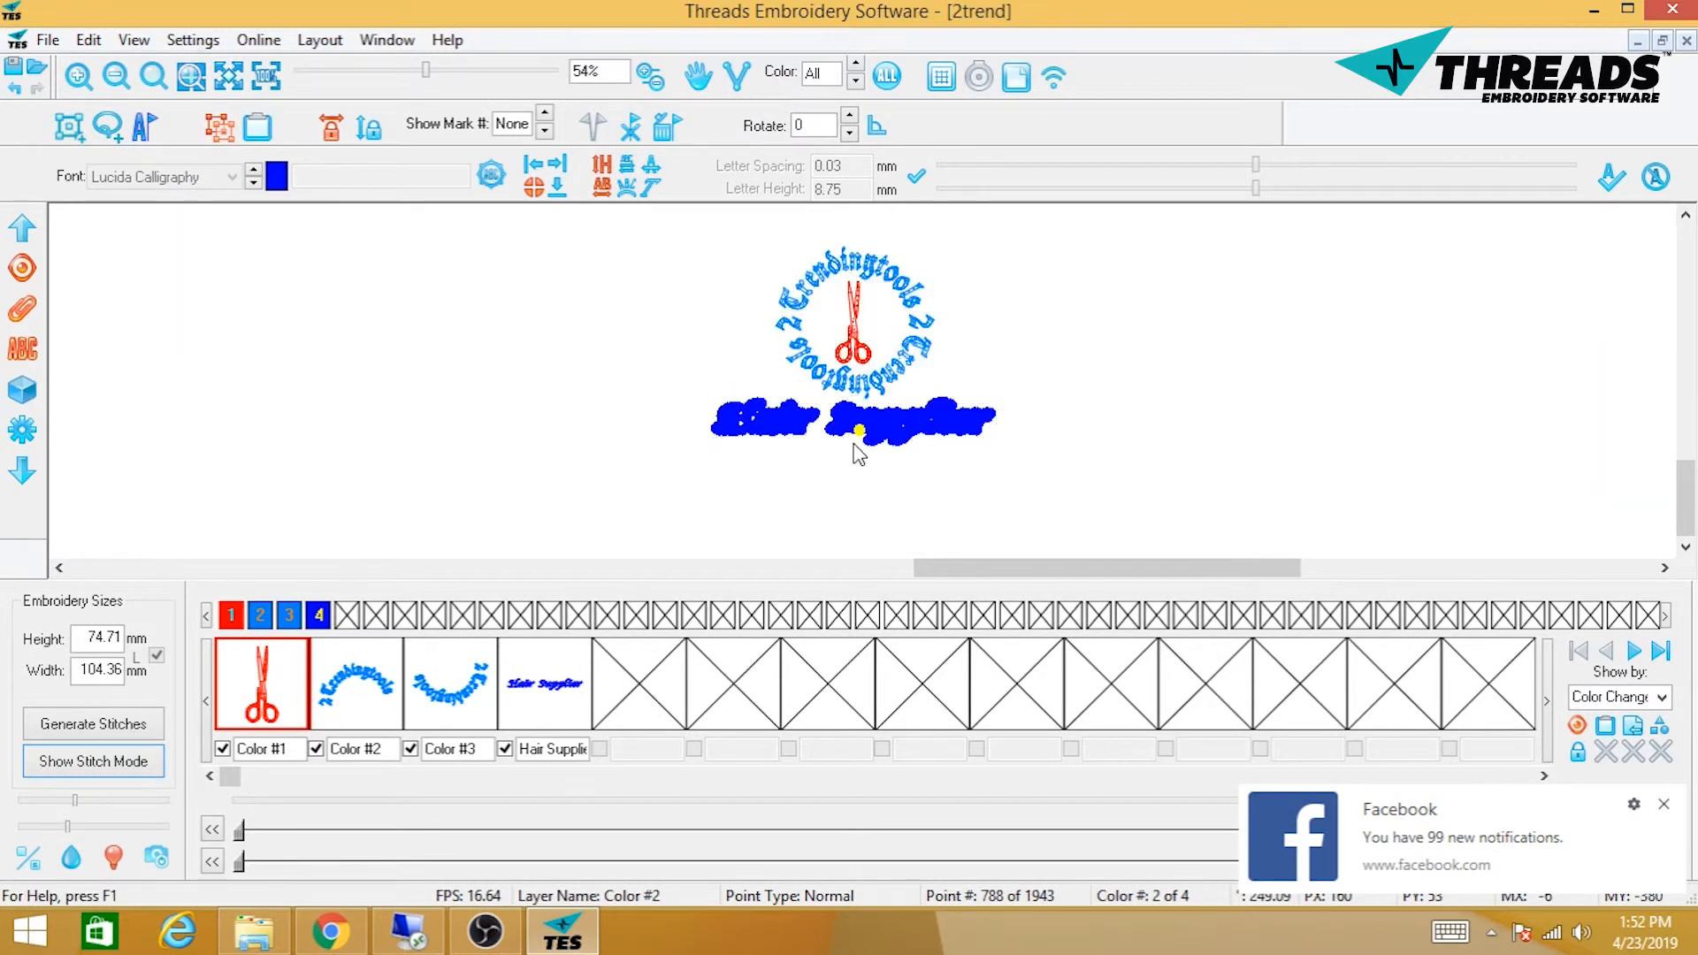
pyautogui.moveTo(847, 440); pyautogui.dragTo(899, 424)
pyautogui.hotkey('ctrl', 'a')
pyautogui.click(220, 130)
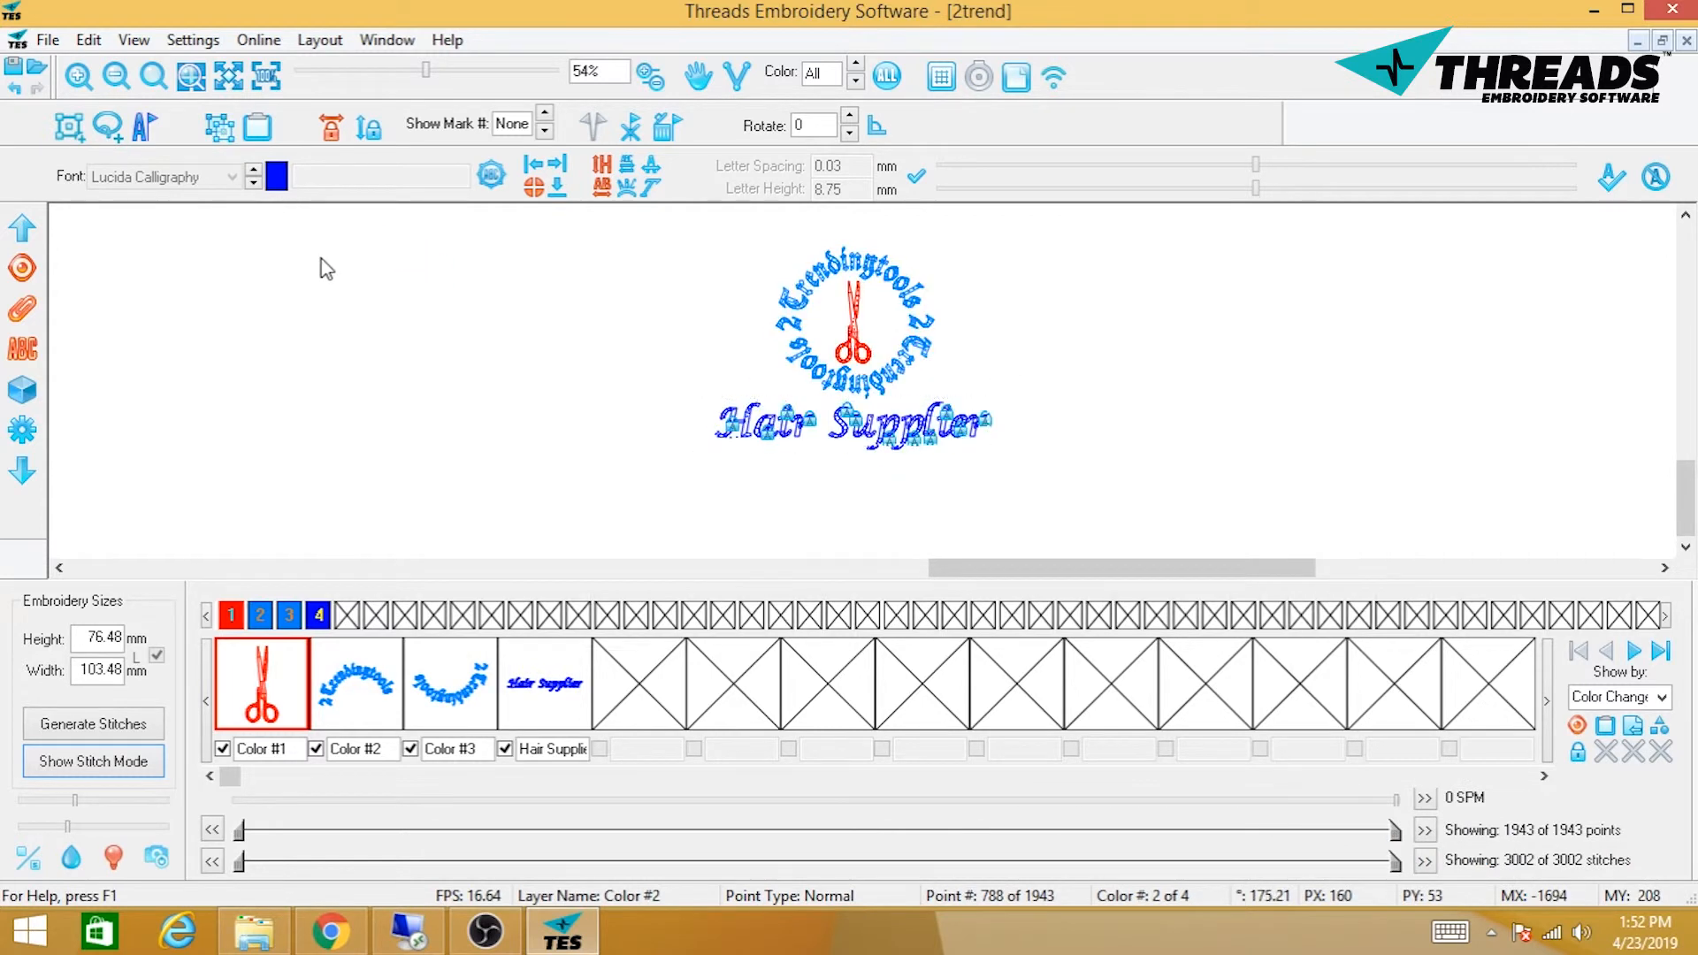
# - Preview the design in stitch mode to check the lettering's size and position, and return to wire mode
pyautogui.click(99, 767)
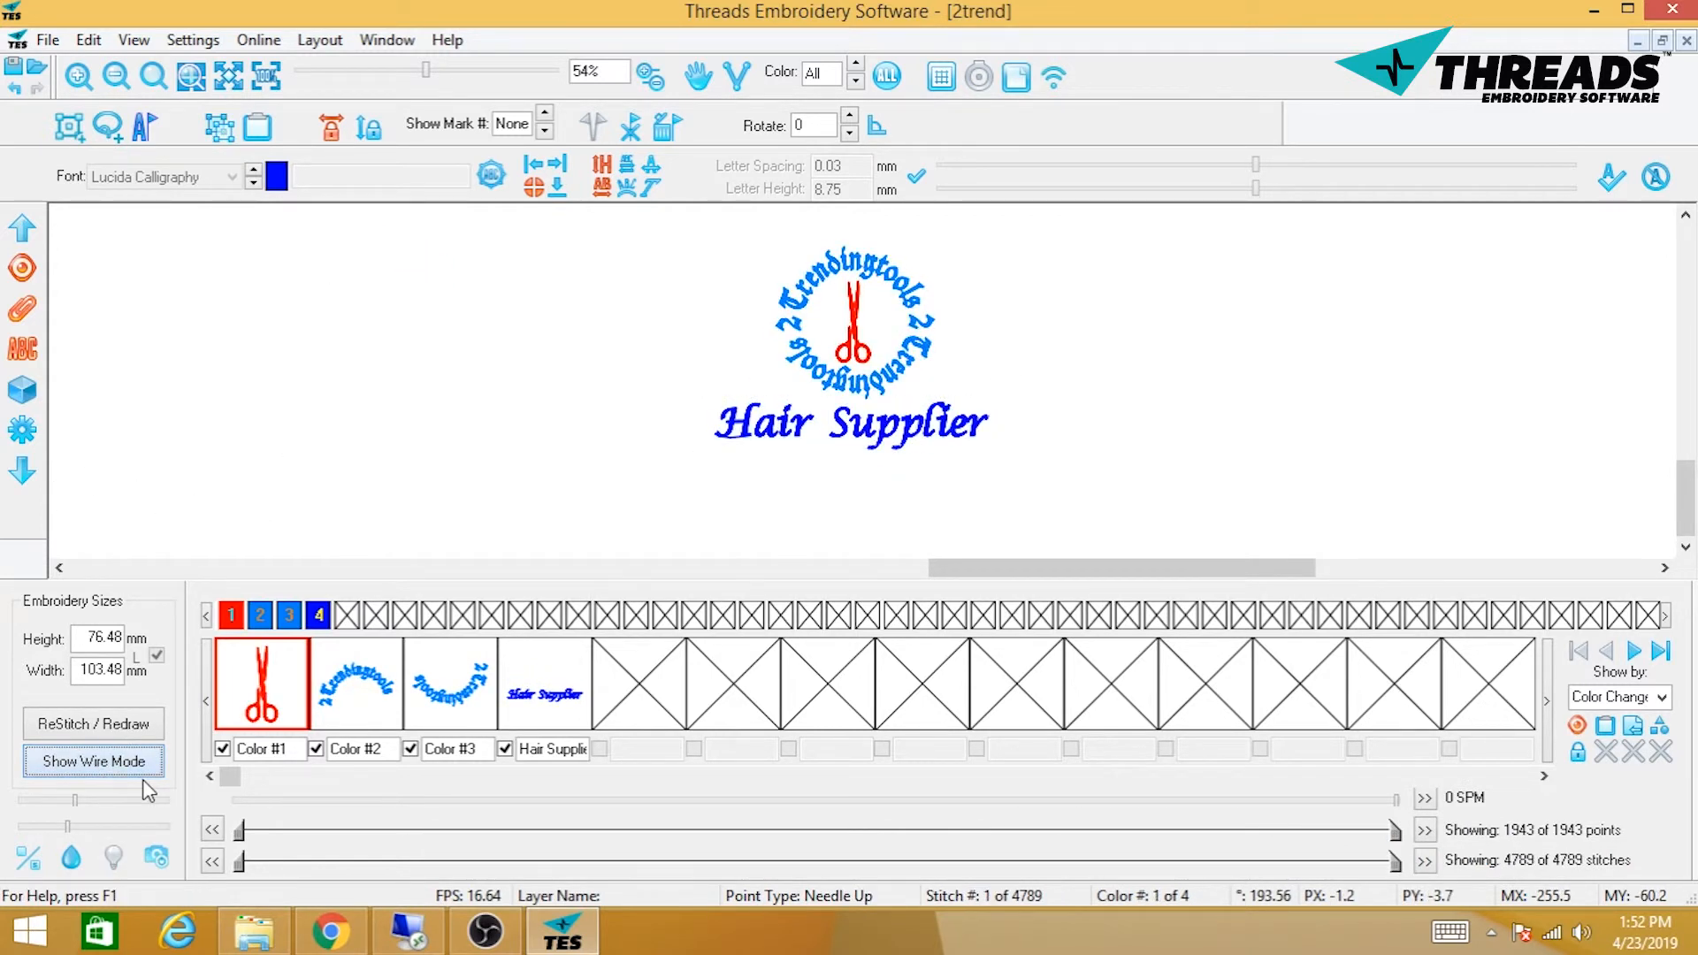
pyautogui.click(1014, 532)
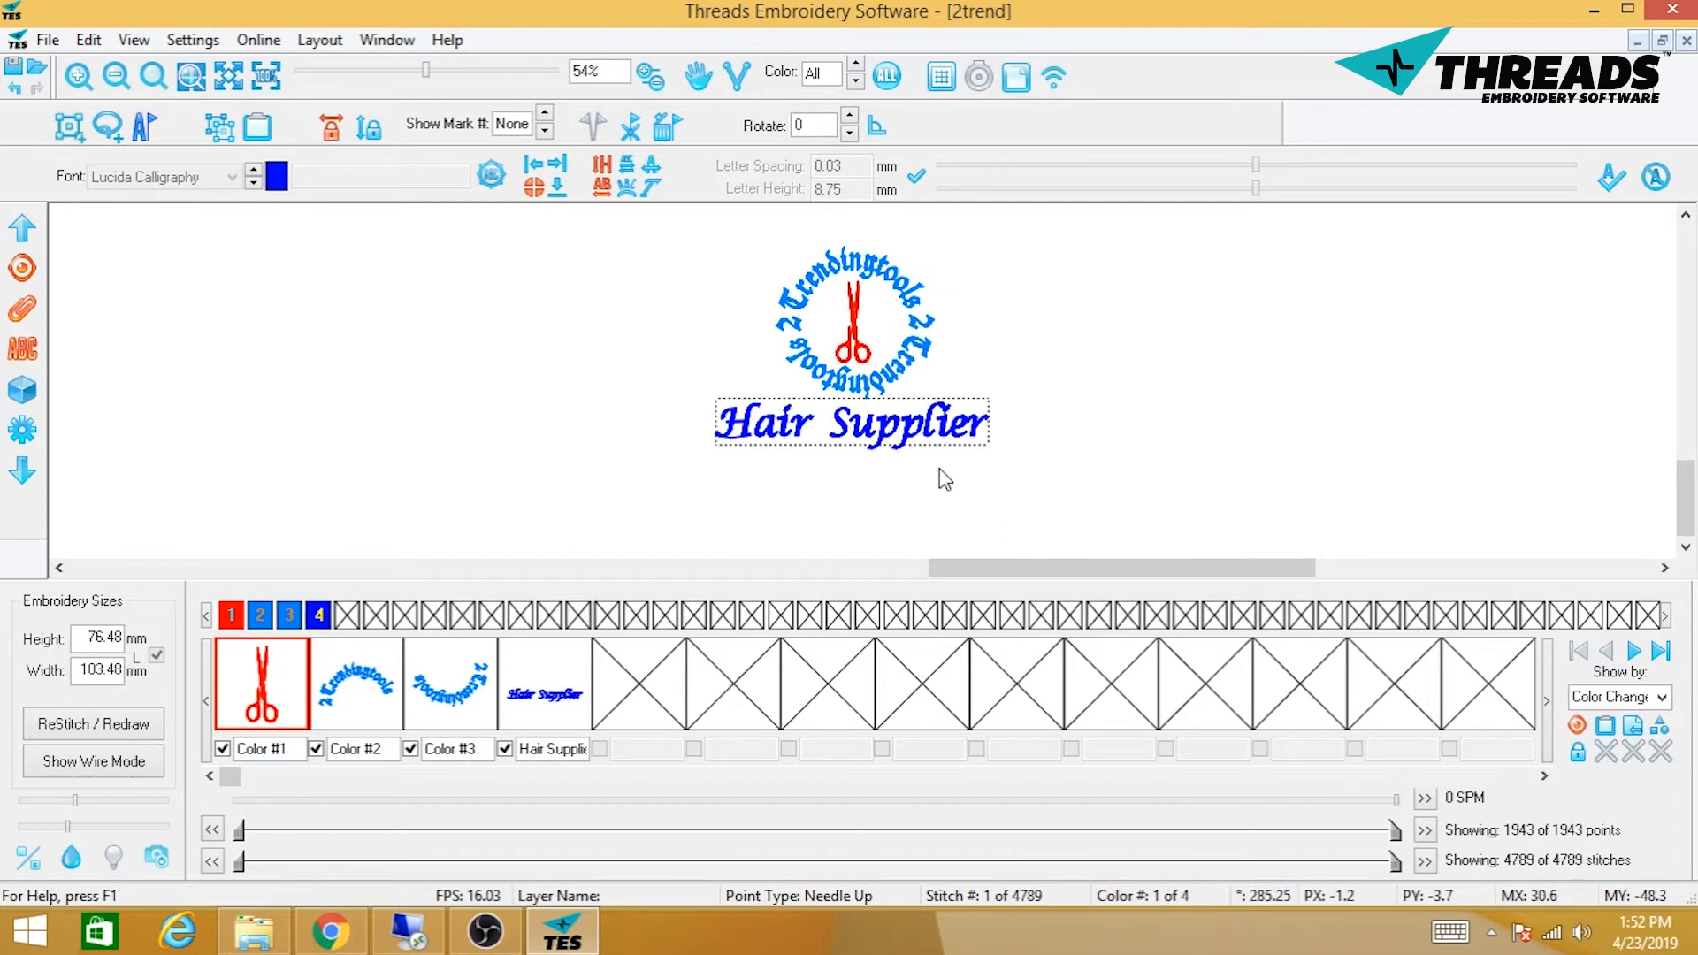
pyautogui.moveTo(911, 448); pyautogui.dragTo(922, 449)
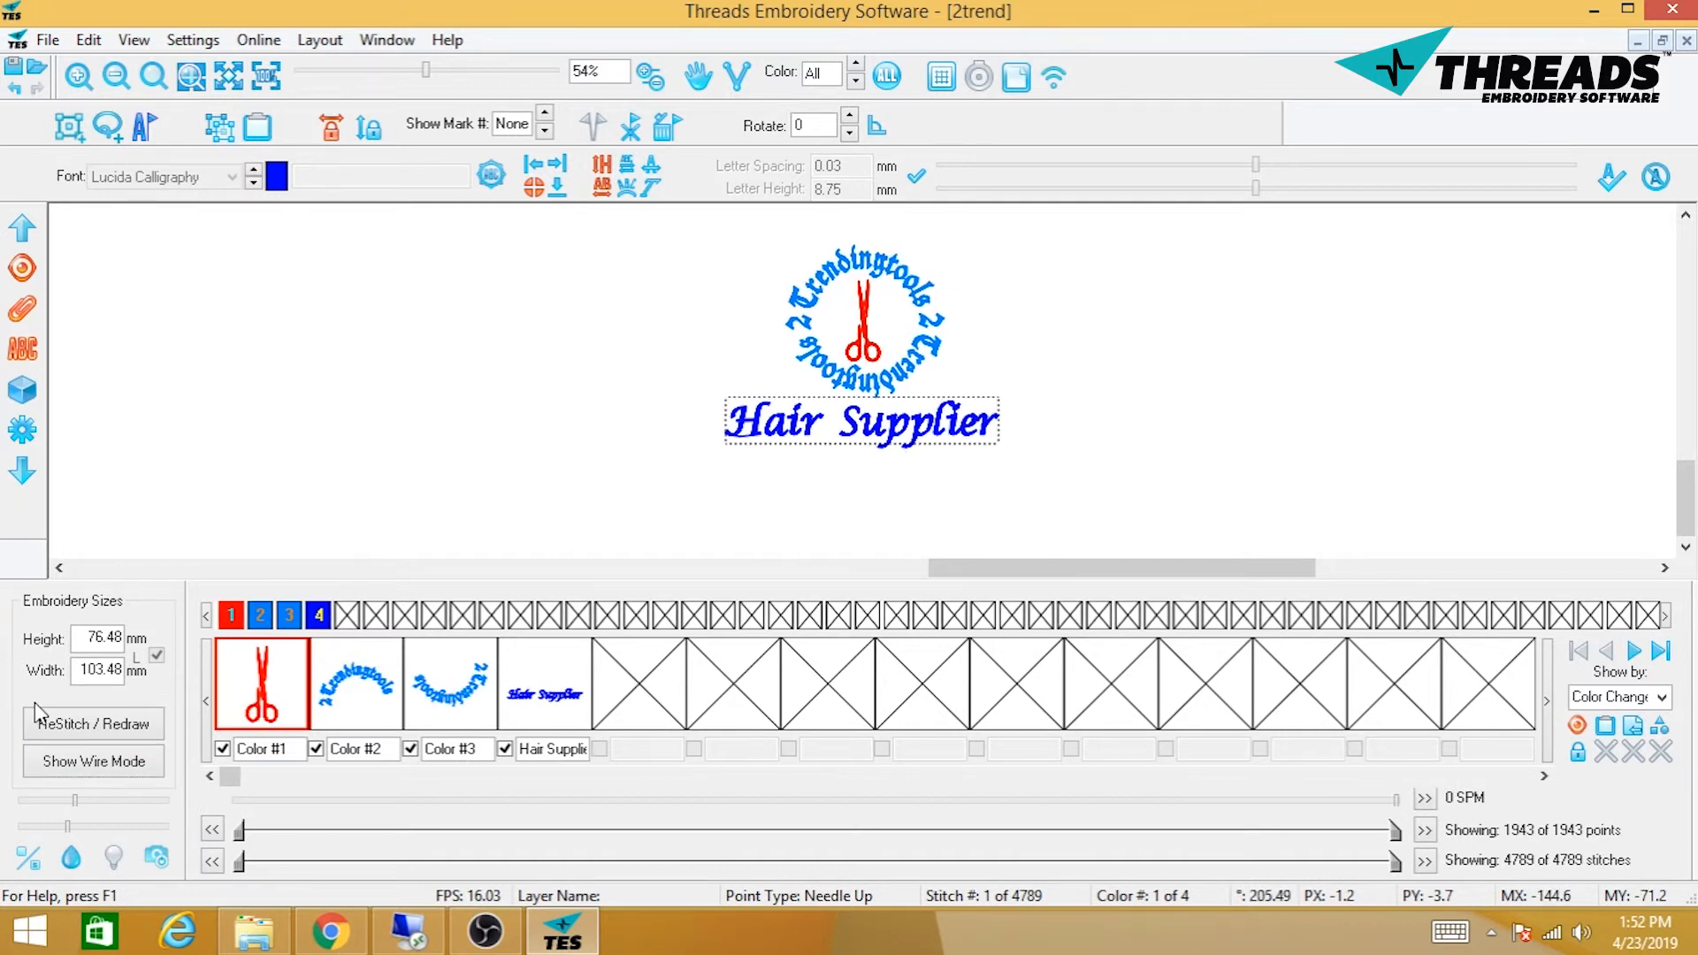
pyautogui.click(100, 762)
# - Scale the "Hair Supplier" lettering down to about 80.5 mm wide and keep it centred beneath the circular logo
pyautogui.click(220, 127)
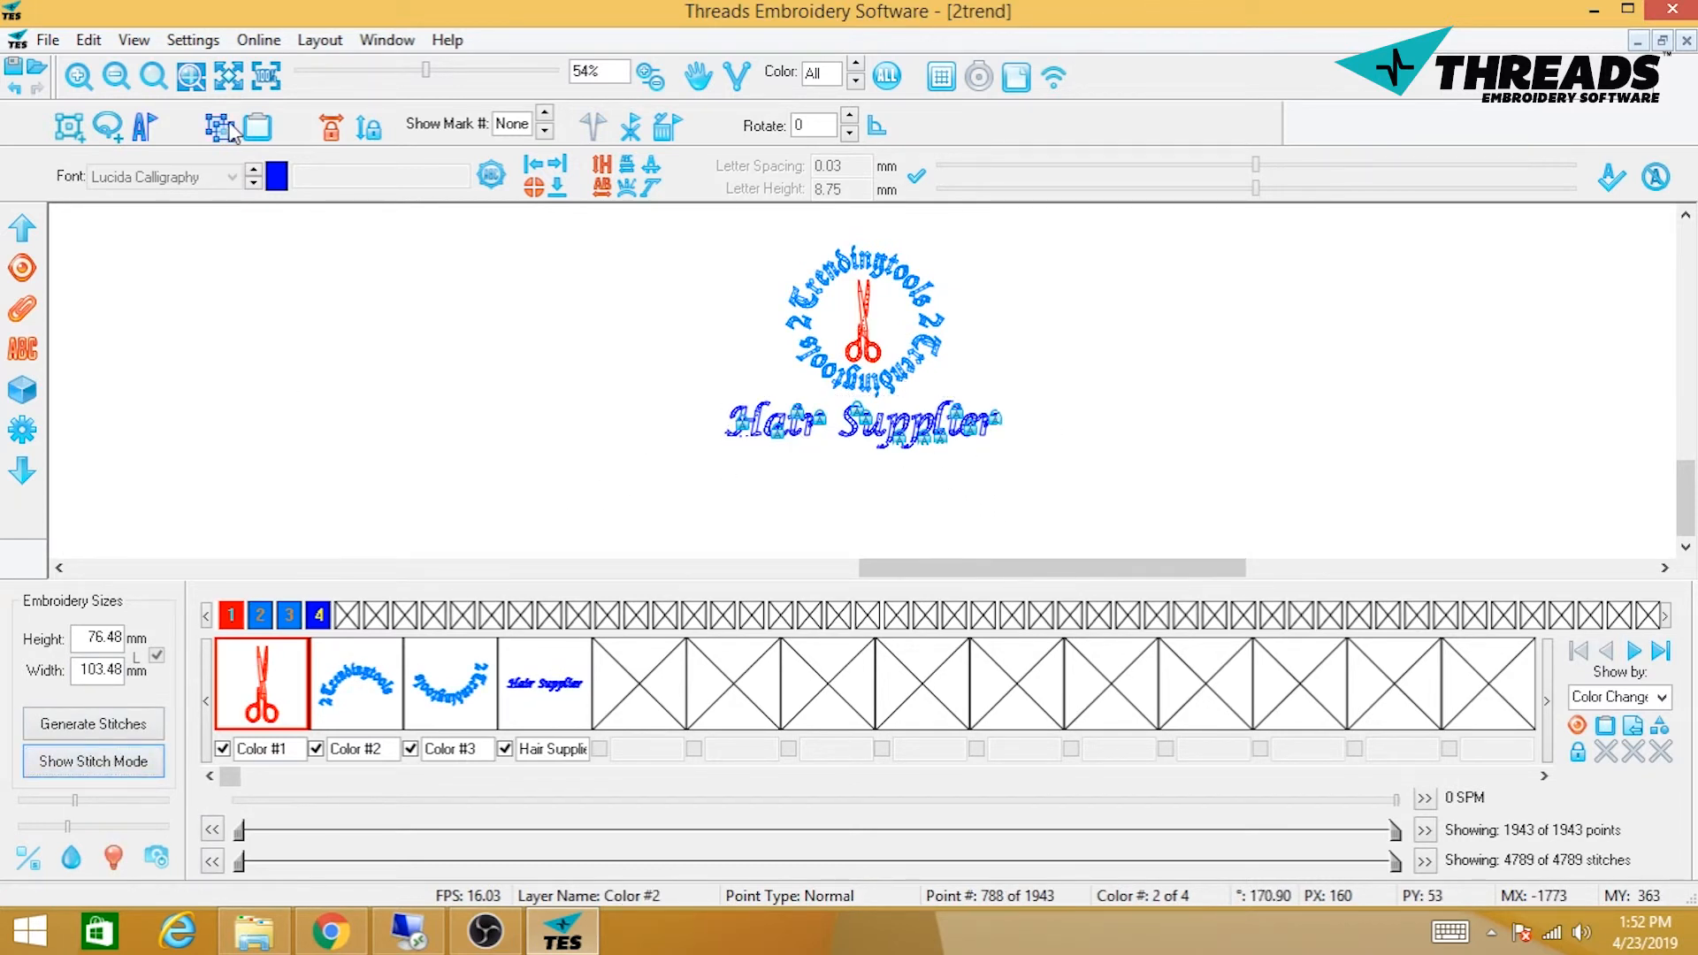
pyautogui.click(904, 409)
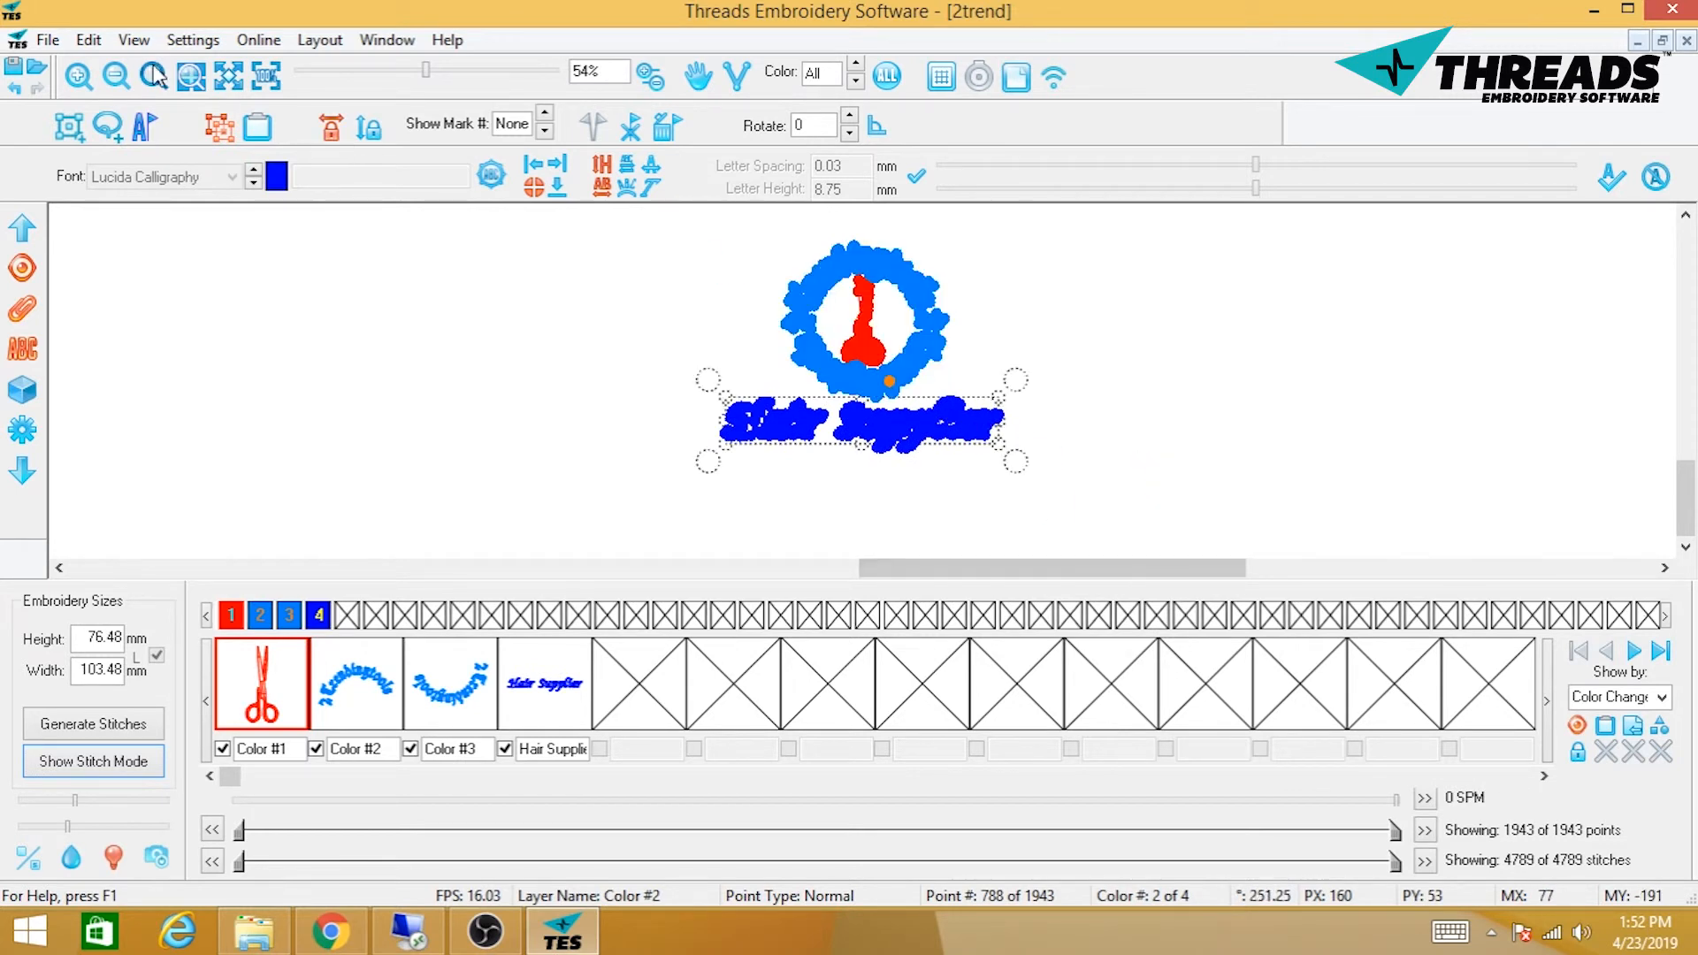
pyautogui.click(85, 83)
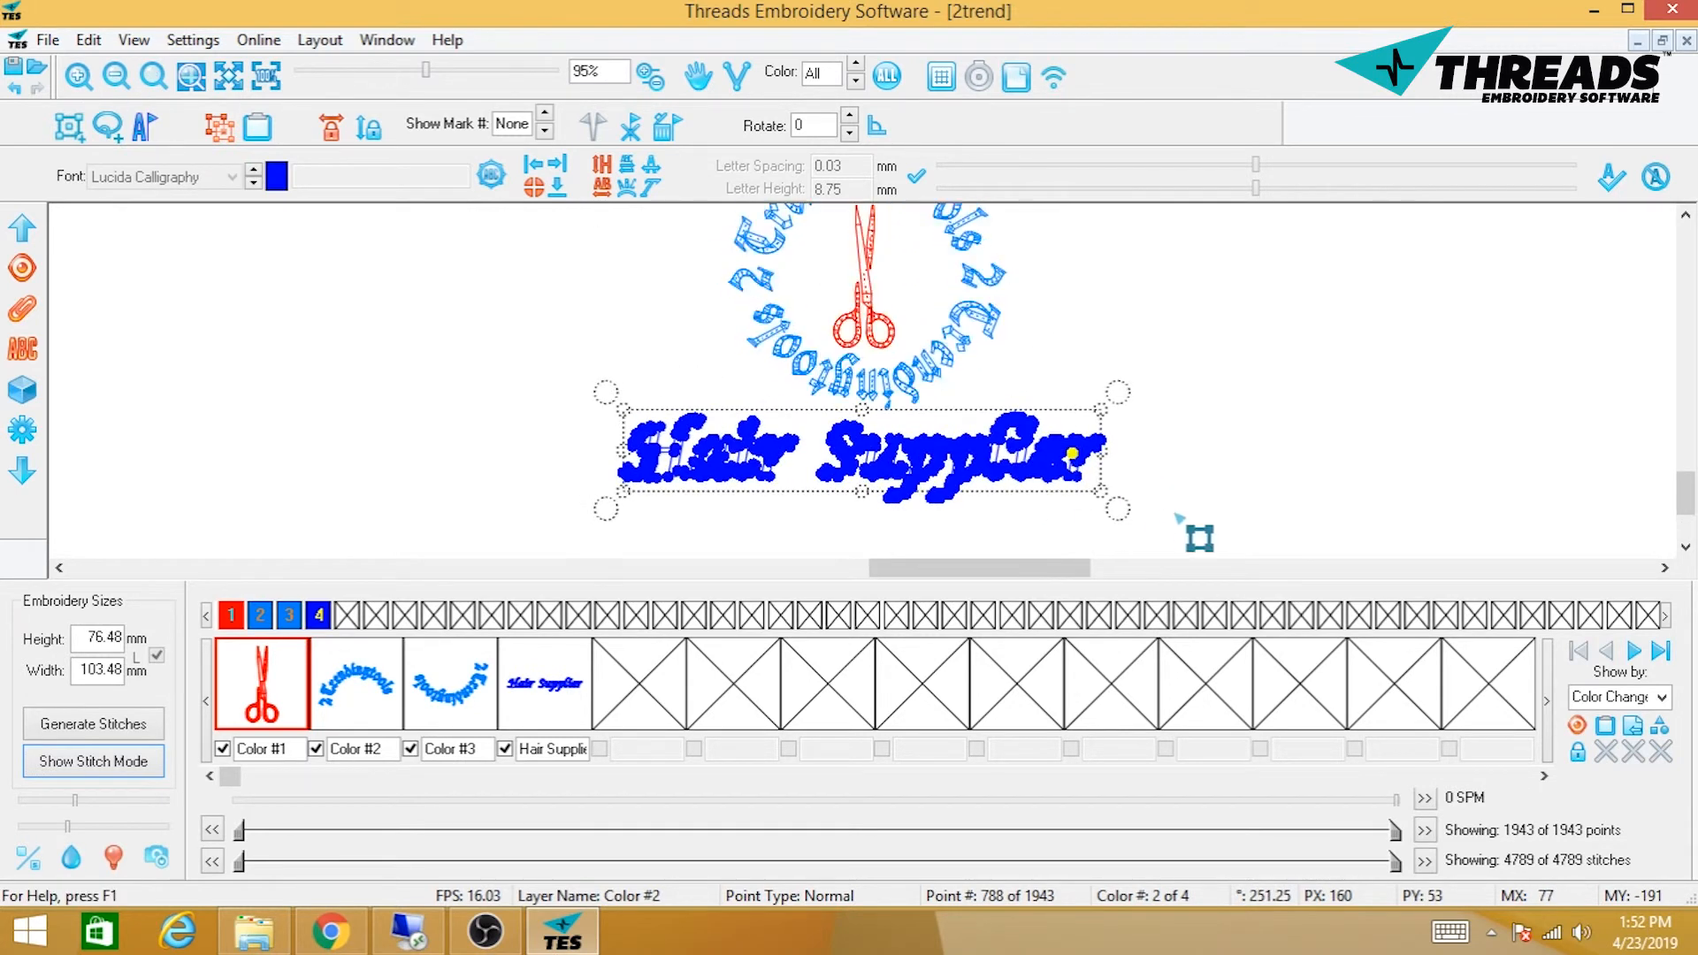
pyautogui.moveTo(1088, 481); pyautogui.dragTo(995, 471)
pyautogui.moveTo(892, 448); pyautogui.dragTo(950, 452)
pyautogui.click(365, 269)
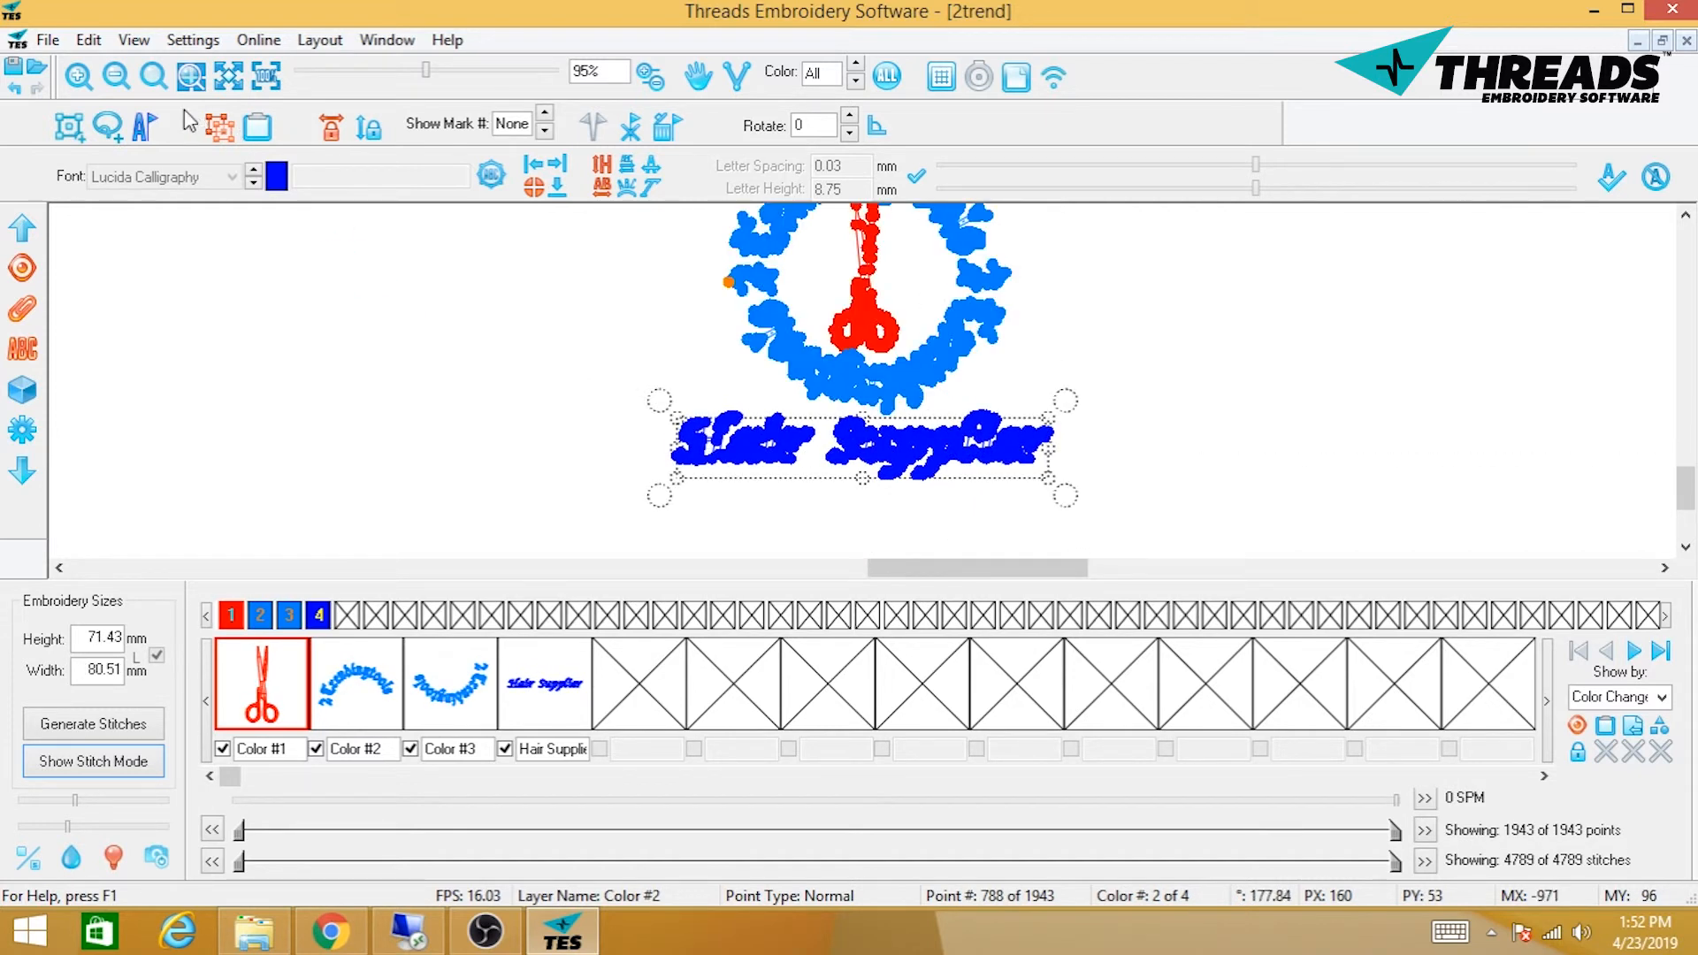
# - Move the "Hair Supplier" lettering closer to the circular logo, finish mark editing, and show the full design in stitch mode
pyautogui.click(888, 434)
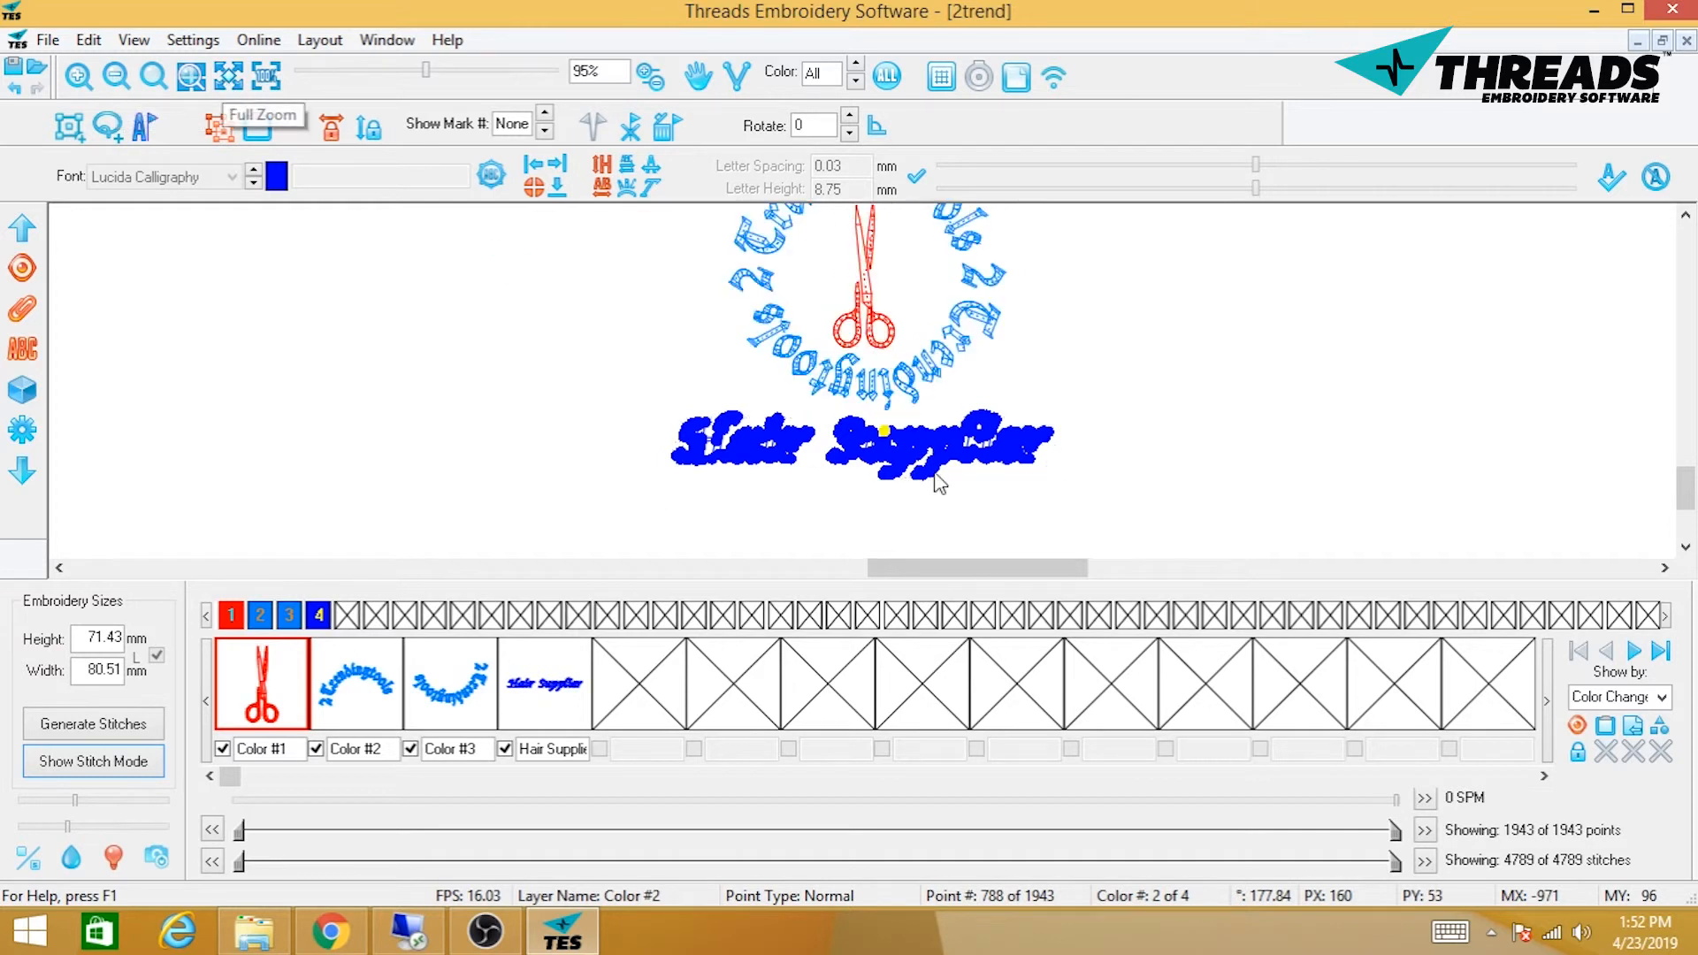
pyautogui.moveTo(962, 456); pyautogui.dragTo(948, 443)
pyautogui.click(581, 262)
pyautogui.click(950, 448)
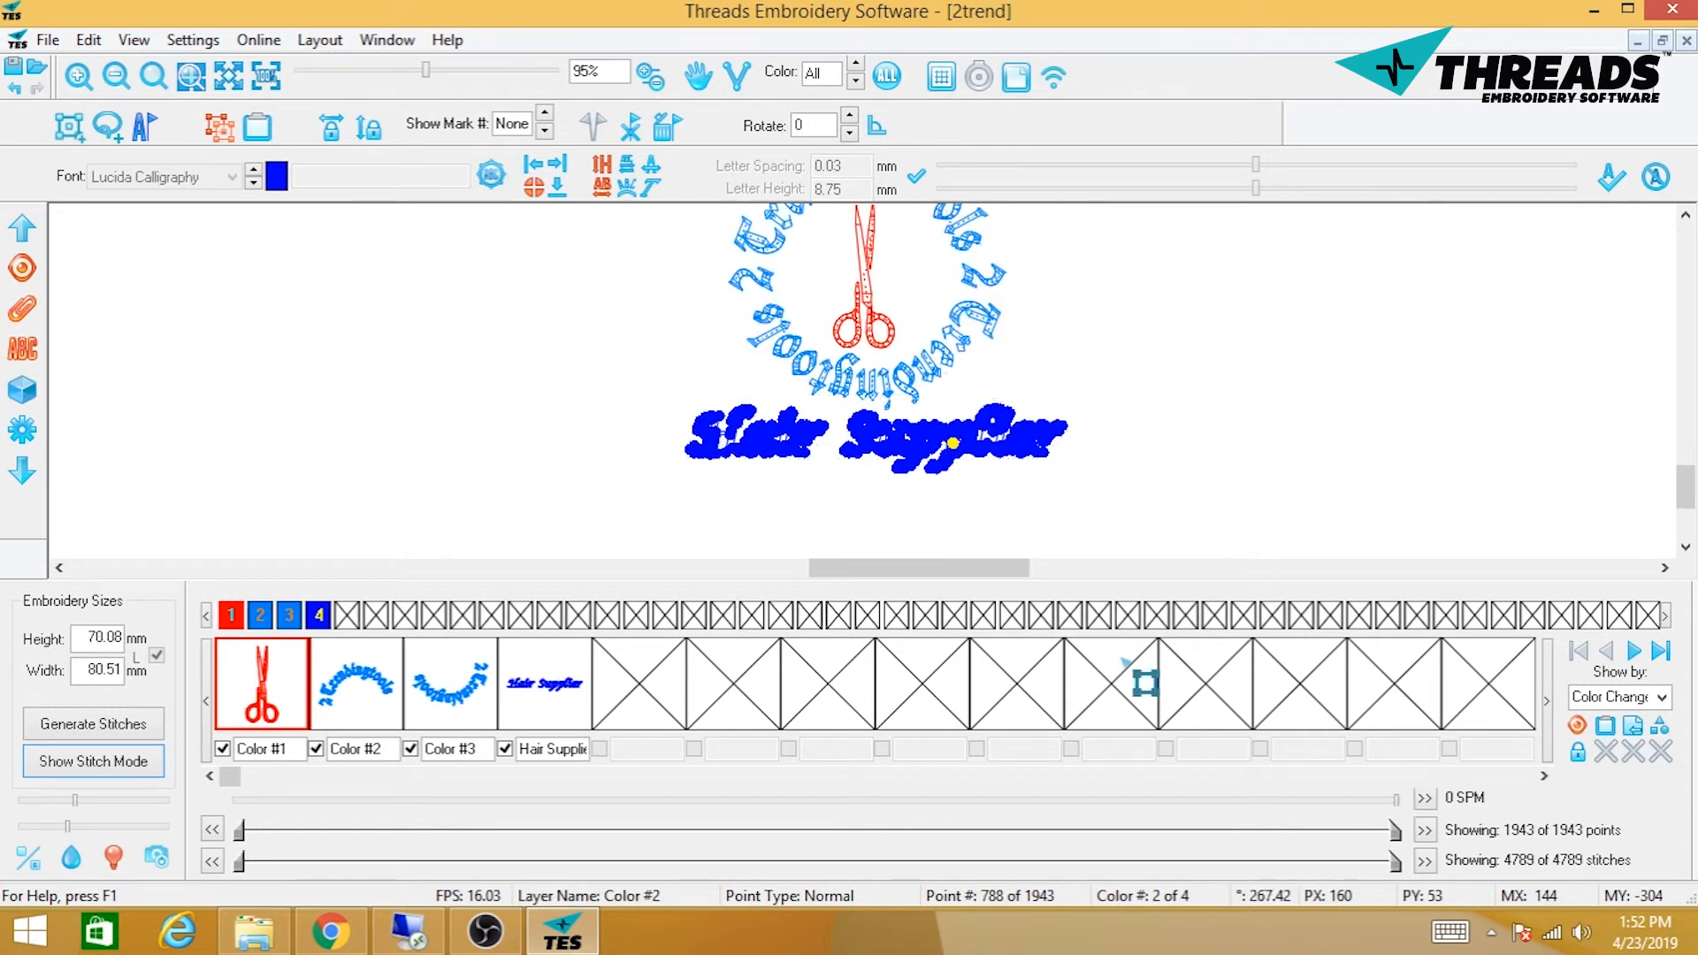
pyautogui.click(220, 126)
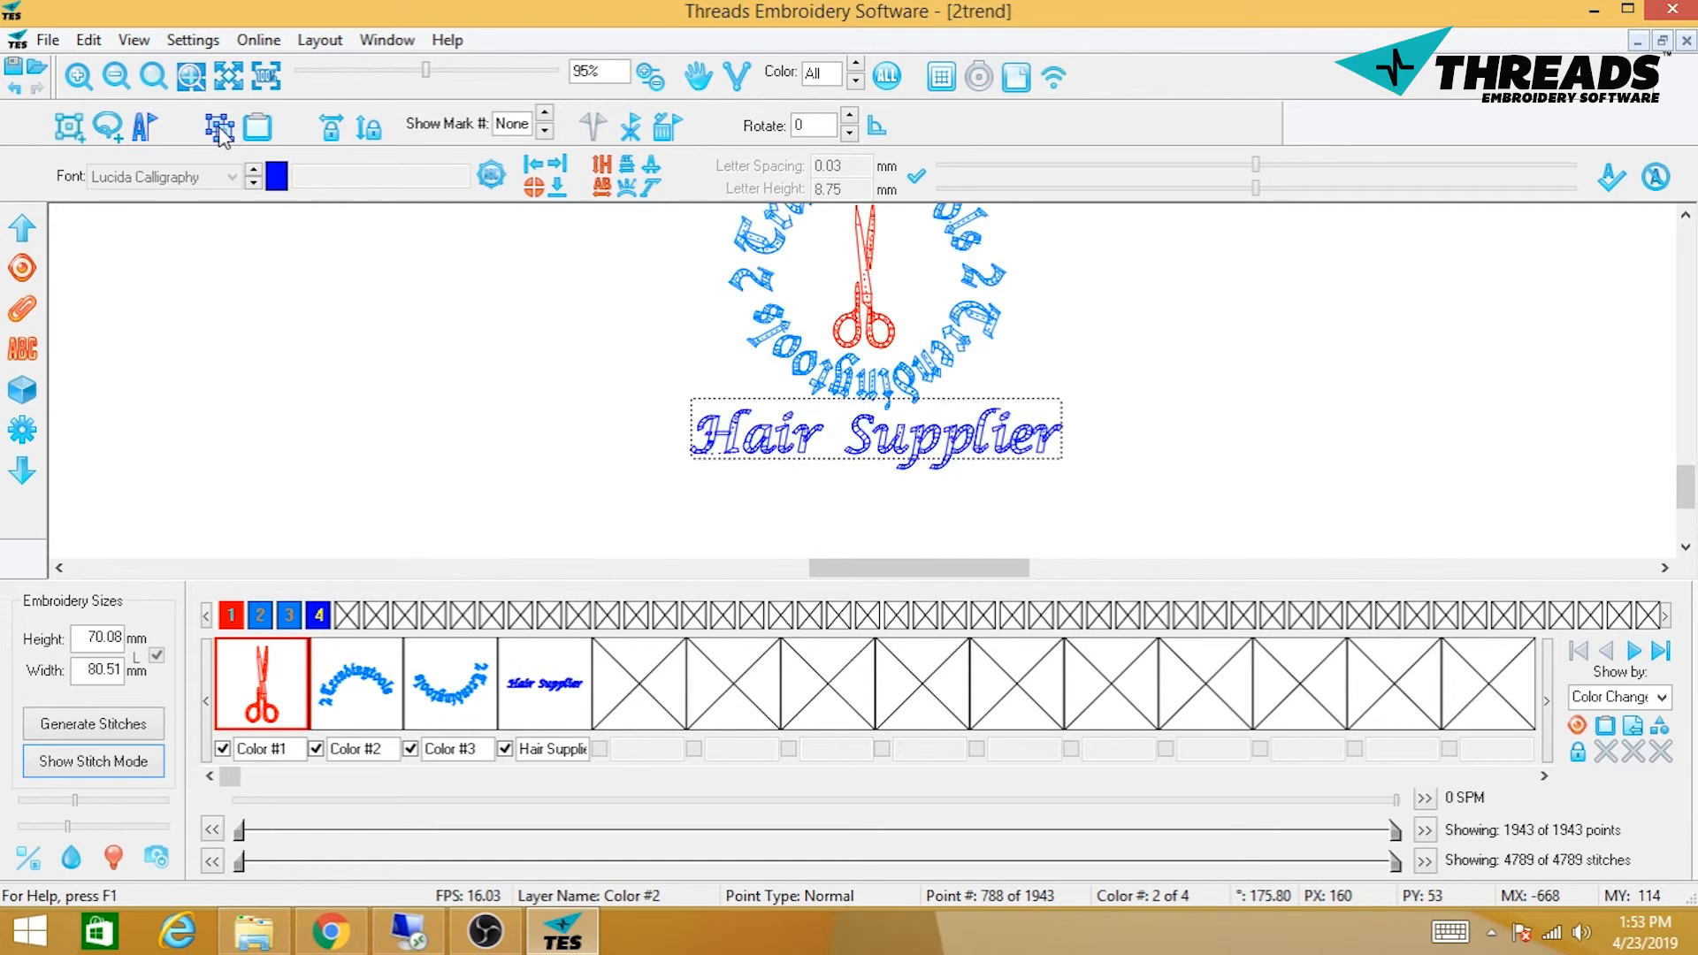
pyautogui.click(228, 76)
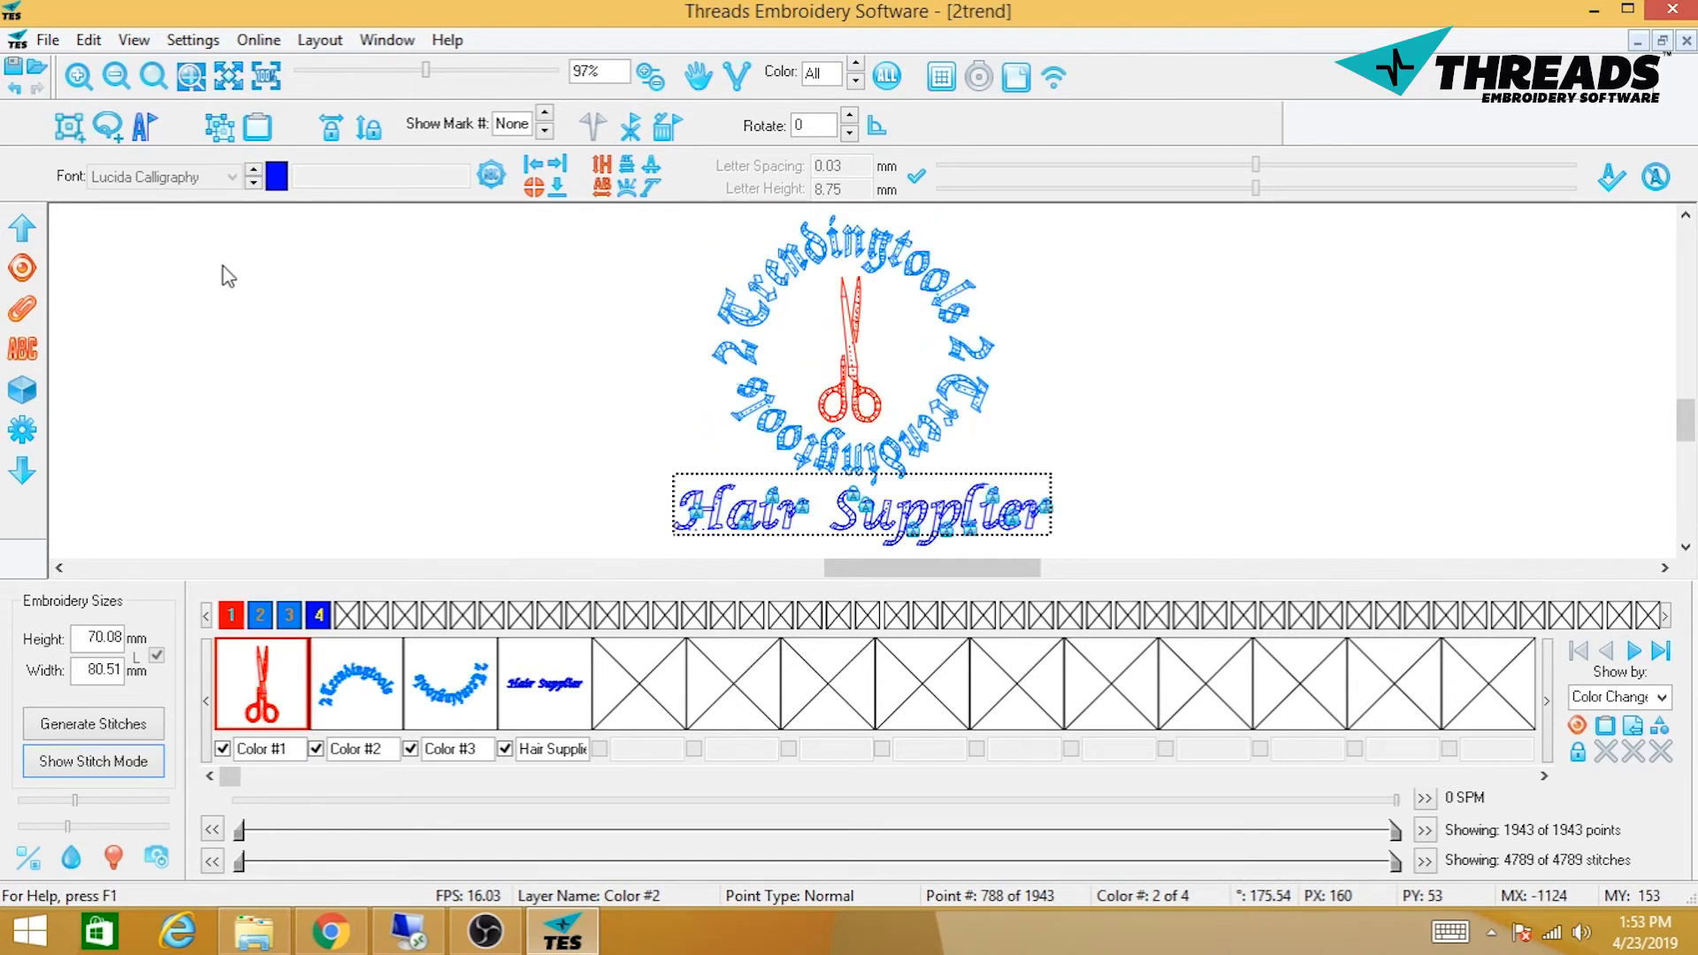
pyautogui.click(142, 762)
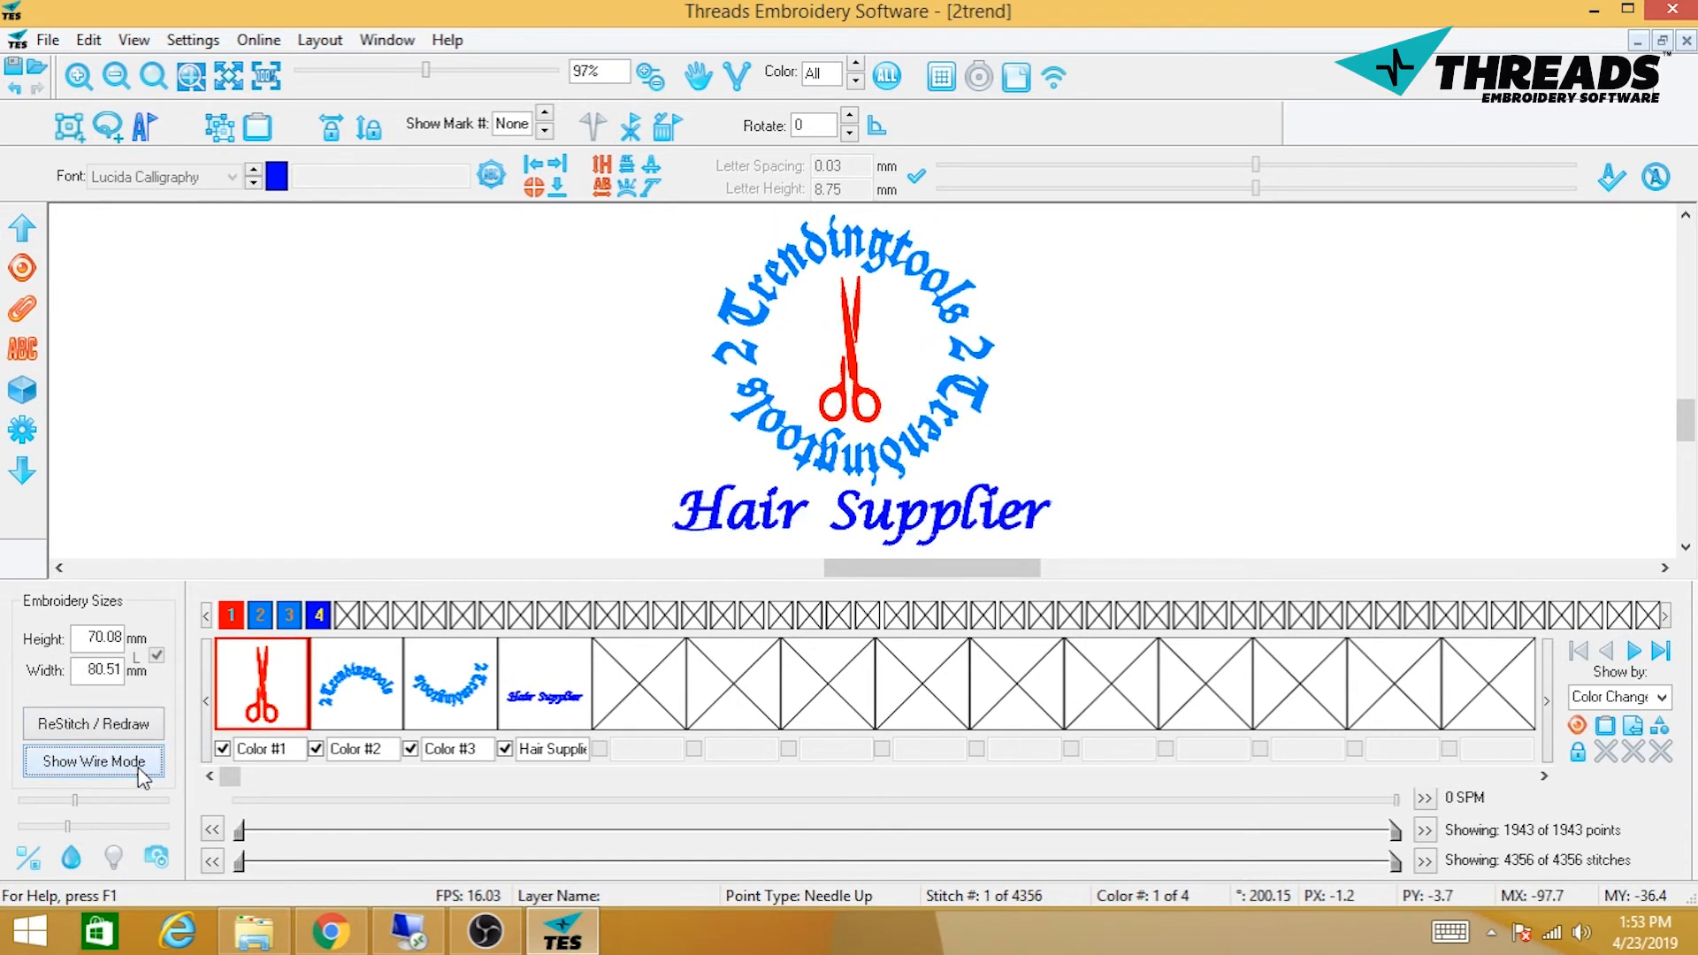